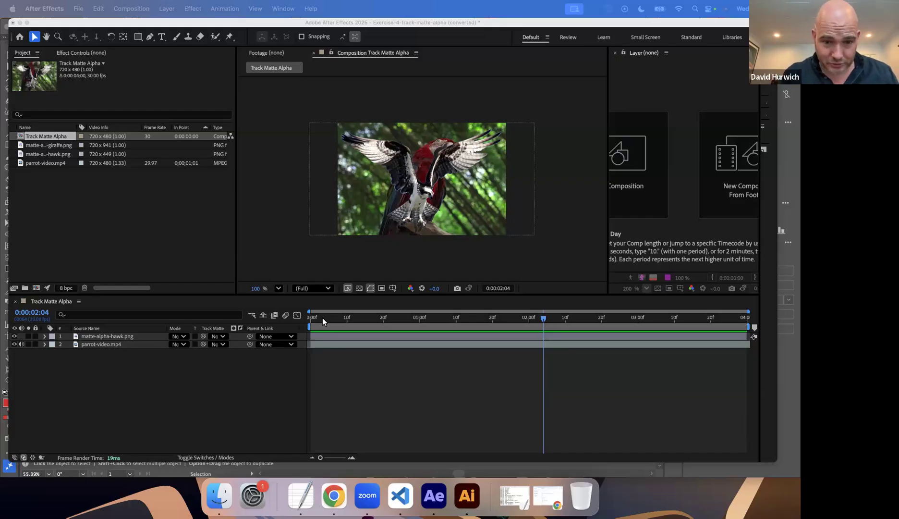
Launch Photoshop and open the recent file matte-alpha-hawk.png.
{"action": "key", "text": "super+space"}
{"action": "type", "text": "photoshop"}
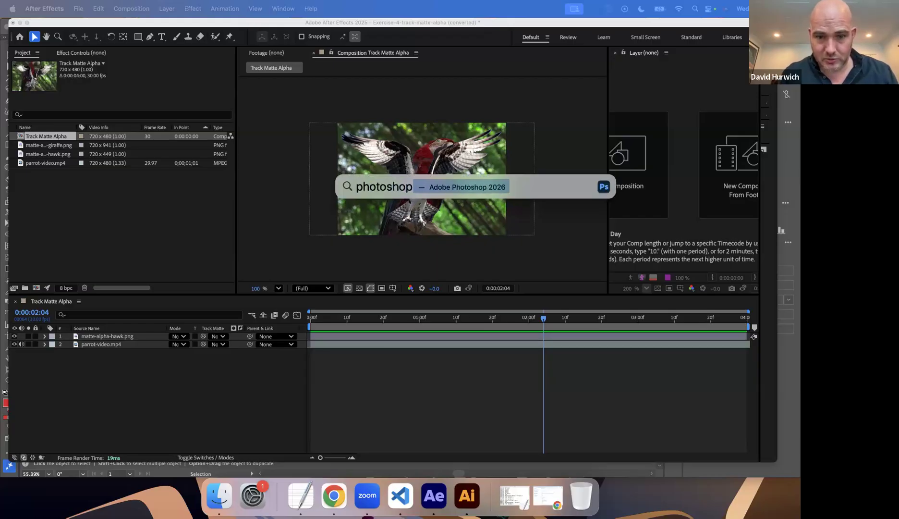
{"action": "key", "text": "Return"}
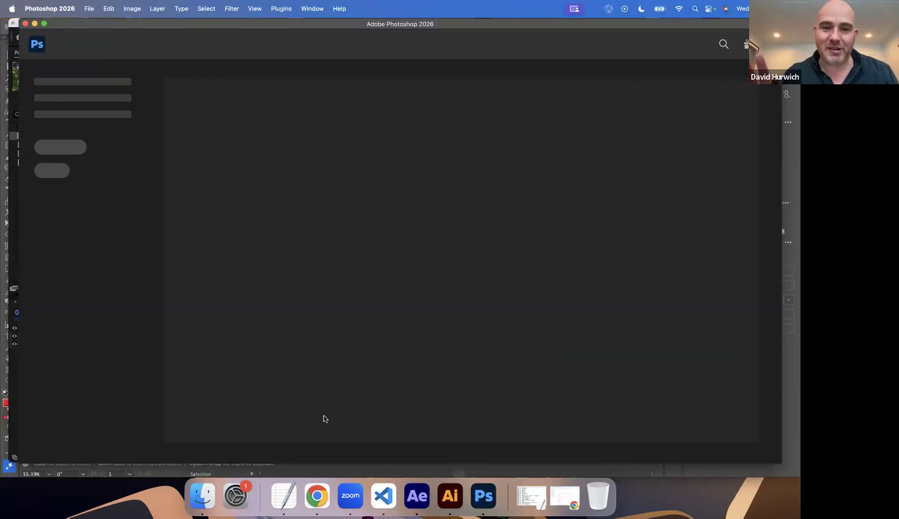
{"action": "left_click", "coordinate": [389, 312]}
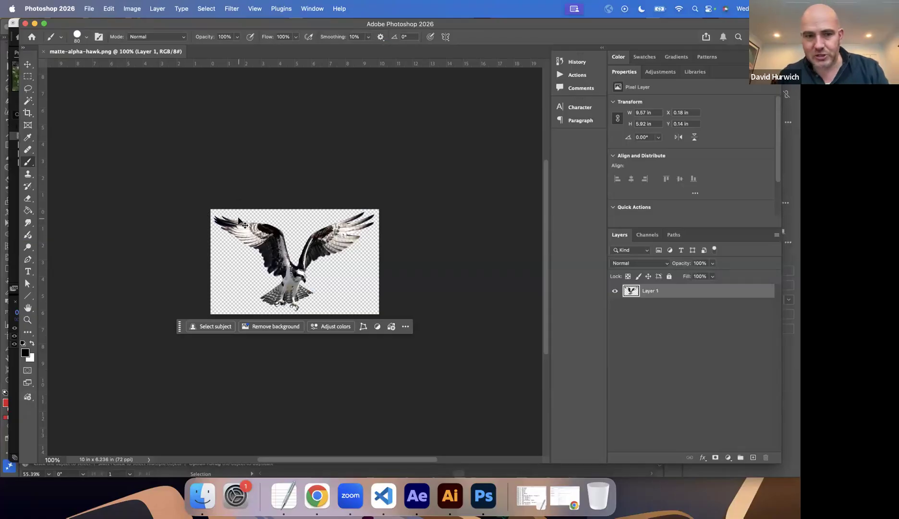
Examine the hawk image's transparency at 200% by hiding Layer 1 and showing it again.
{"action": "key", "text": "super+equal"}
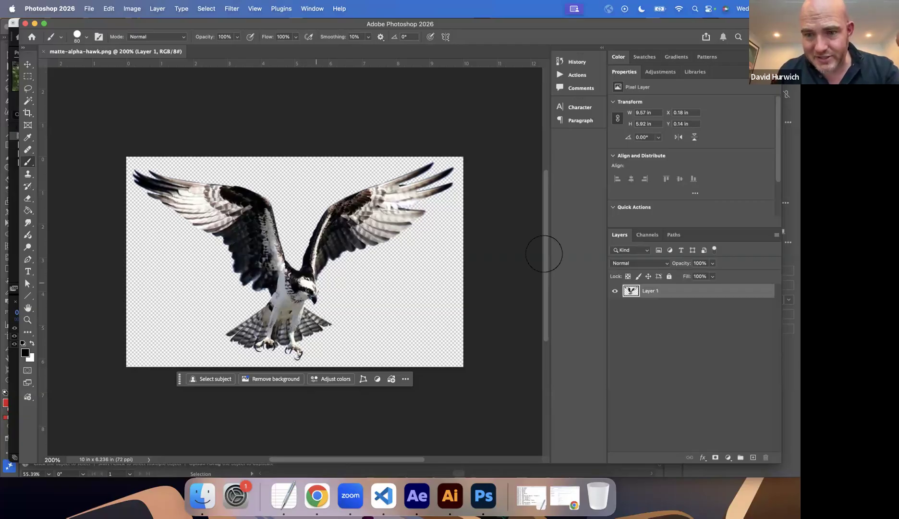
{"action": "left_click", "coordinate": [614, 291]}
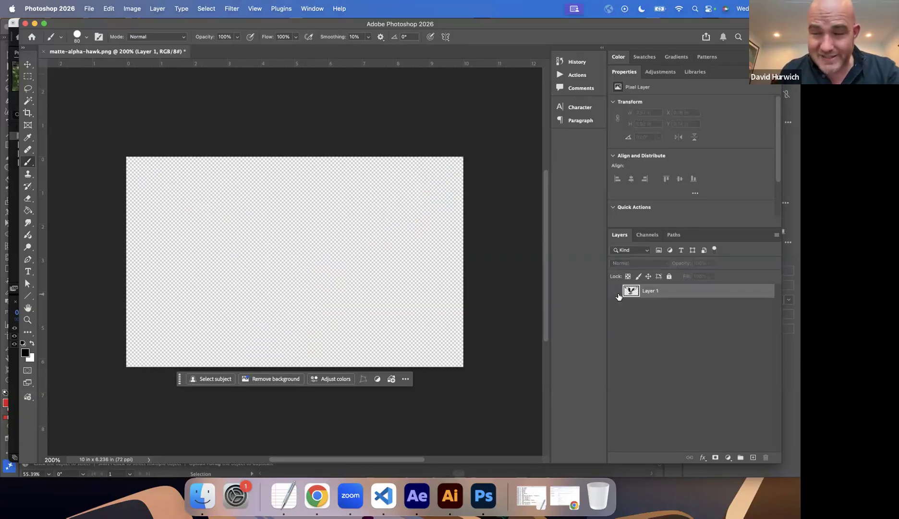
{"action": "left_click", "coordinate": [615, 290]}
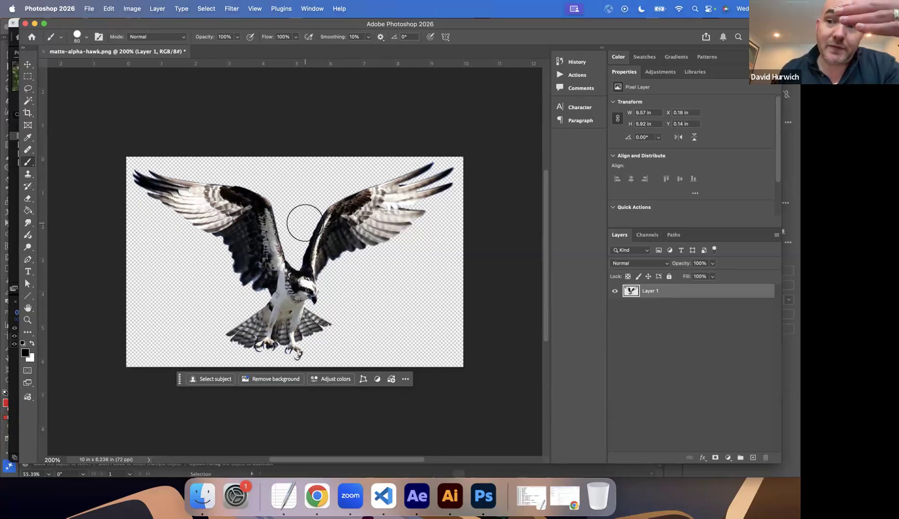
Switch to the TextEdit notes and add PSD and PNG on separate lines below the Digital Illustration entry.
{"action": "left_click", "coordinate": [295, 494]}
{"action": "key", "text": "Return"}
{"action": "key", "text": "Return"}
{"action": "type", "text": "PSD"}
{"action": "key", "text": "Return"}
{"action": "type", "text": "PNG"}
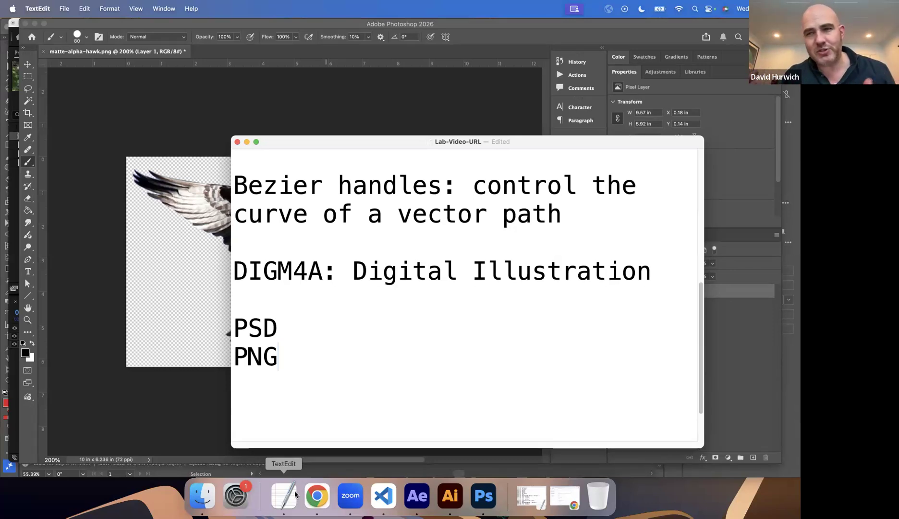
{"action": "key", "text": "Return"}
{"action": "type", "text": "J"}
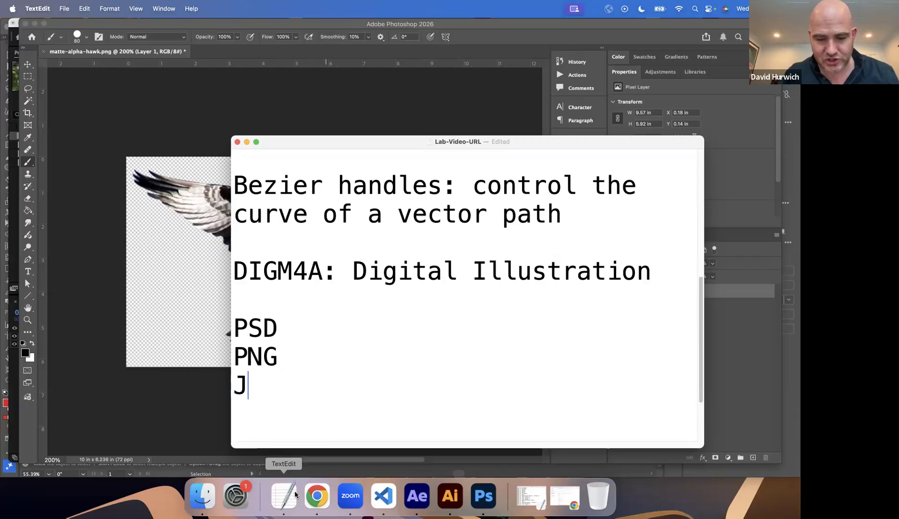
{"action": "type", "text": "PG"}
{"action": "key", "text": "BackSpace"}
{"action": "key", "text": "BackSpace"}
{"action": "key", "text": "BackSpace"}
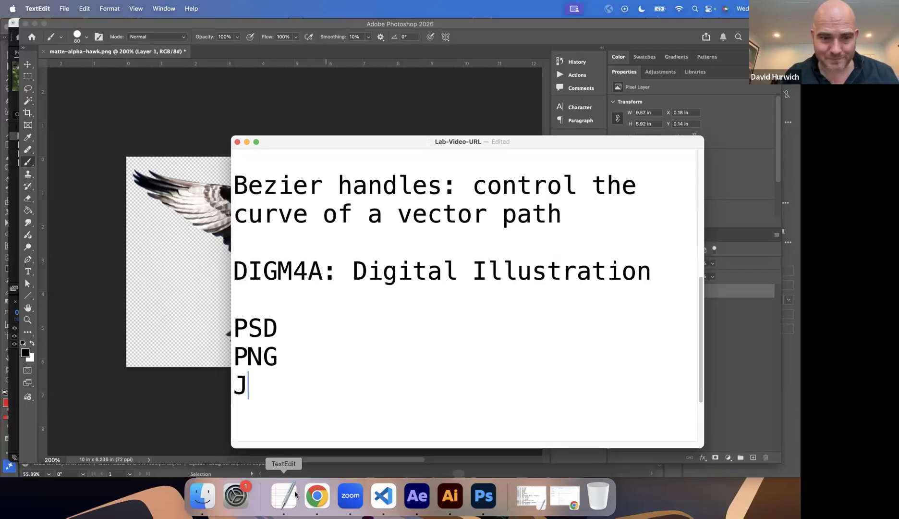
Switch to After Effects, hide parrot-video.mp4 and display the hawk layer's Alpha channel in the composition viewer.
{"action": "left_click", "coordinate": [417, 496]}
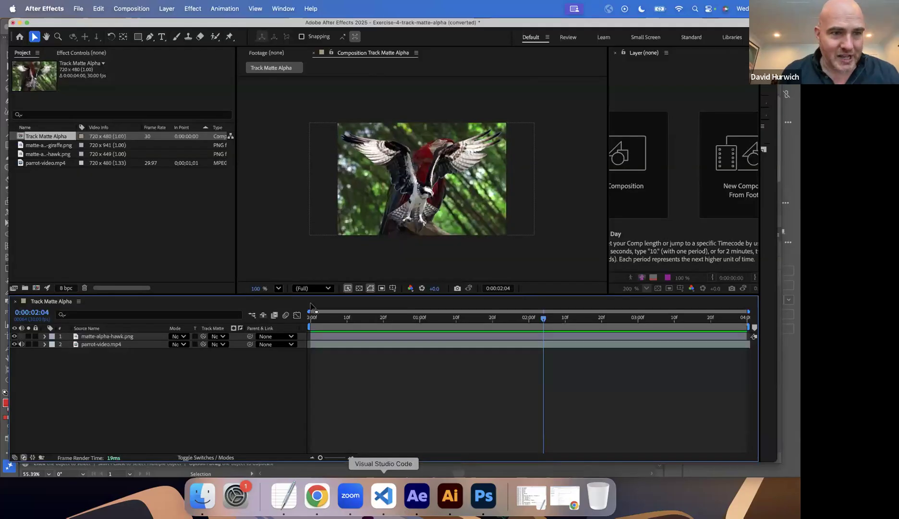
{"action": "left_click", "coordinate": [102, 337]}
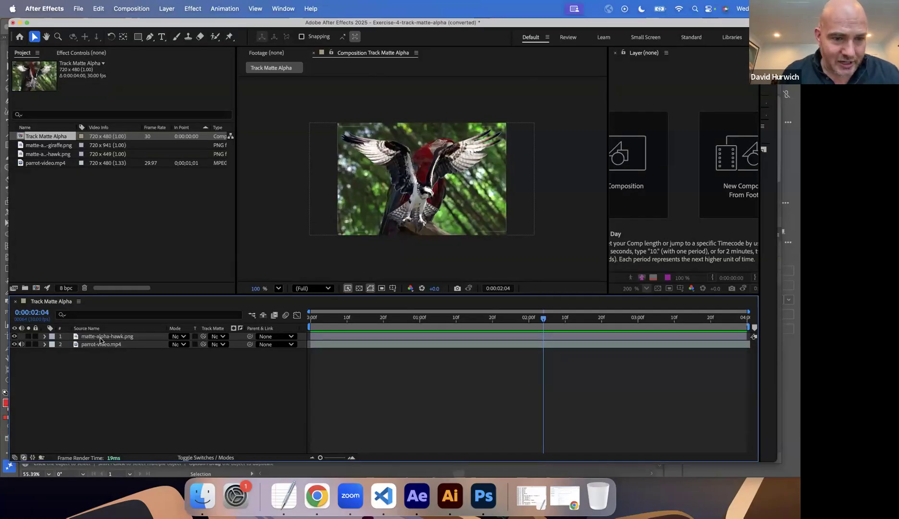
{"action": "left_click", "coordinate": [14, 344]}
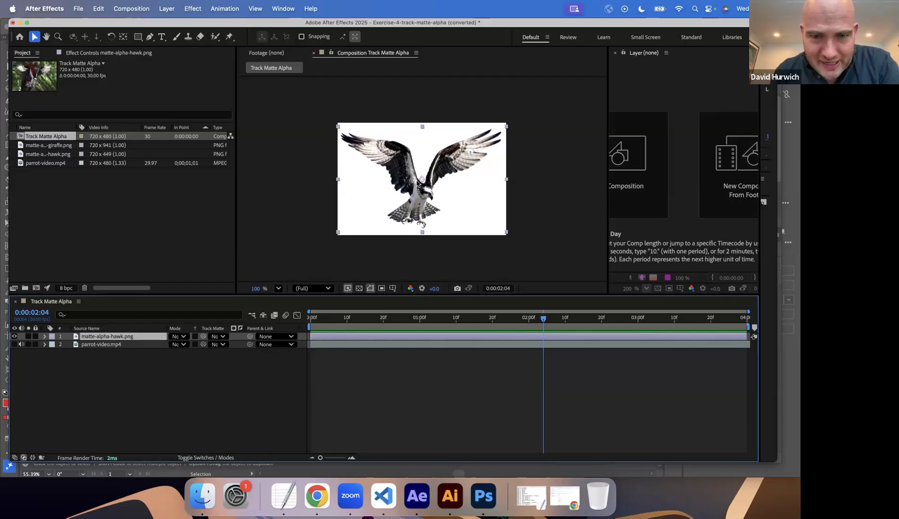
{"action": "left_click", "coordinate": [411, 290]}
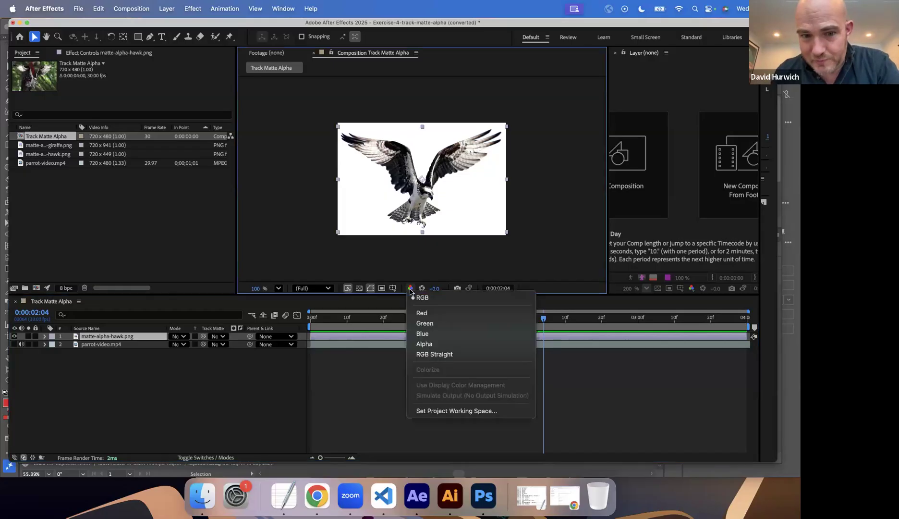
{"action": "left_click", "coordinate": [425, 343]}
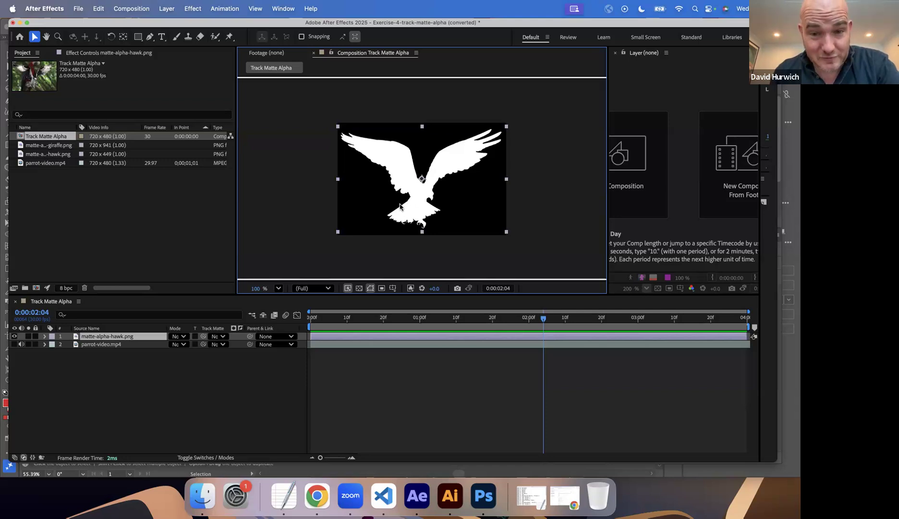
Return the composition viewer to the RGB channels and make parrot-video.mp4 visible again.
{"action": "left_click", "coordinate": [411, 292]}
{"action": "left_click", "coordinate": [418, 296]}
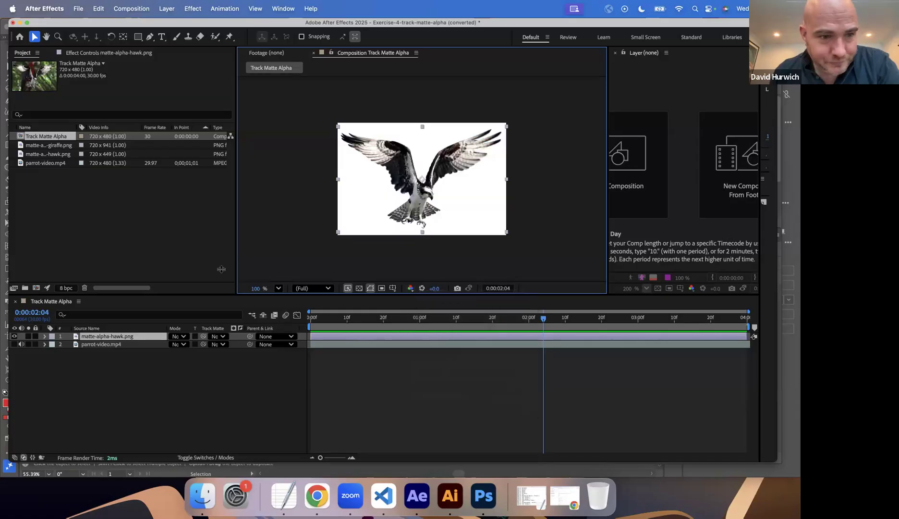
{"action": "left_click", "coordinate": [14, 344]}
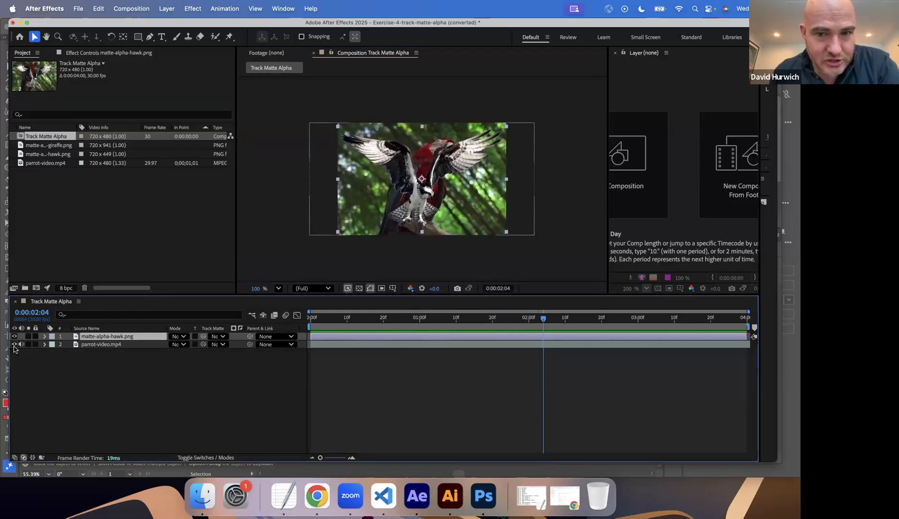
Set the track matte of the parrot-video.mp4 layer to matte-alpha-hawk.png.
{"action": "left_click", "coordinate": [117, 344]}
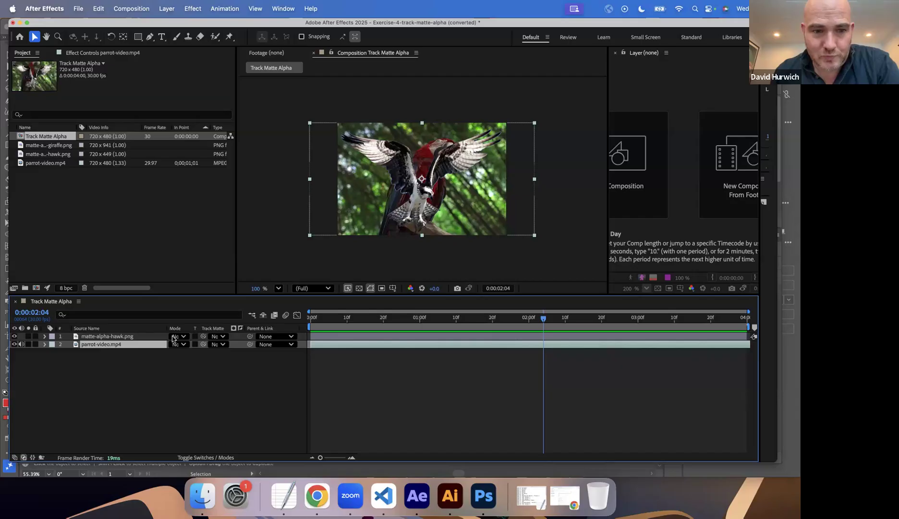
{"action": "left_click", "coordinate": [217, 344]}
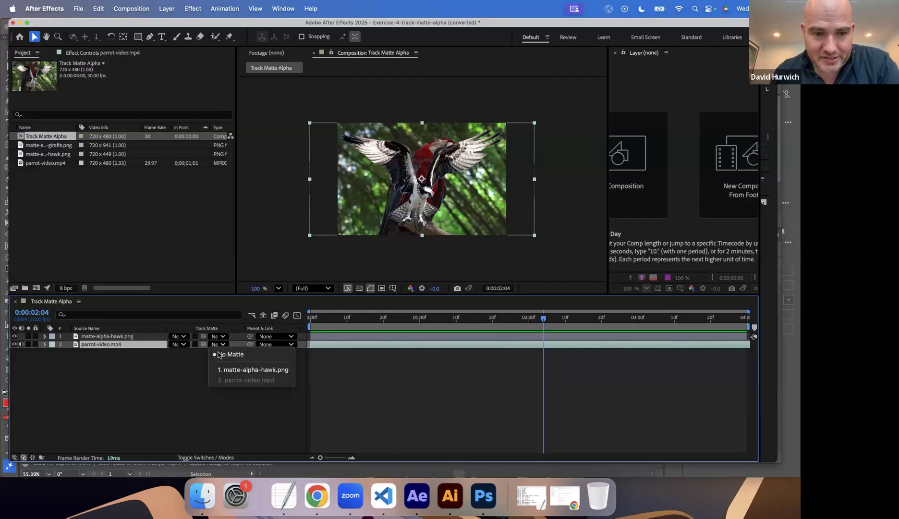
{"action": "left_click", "coordinate": [258, 370]}
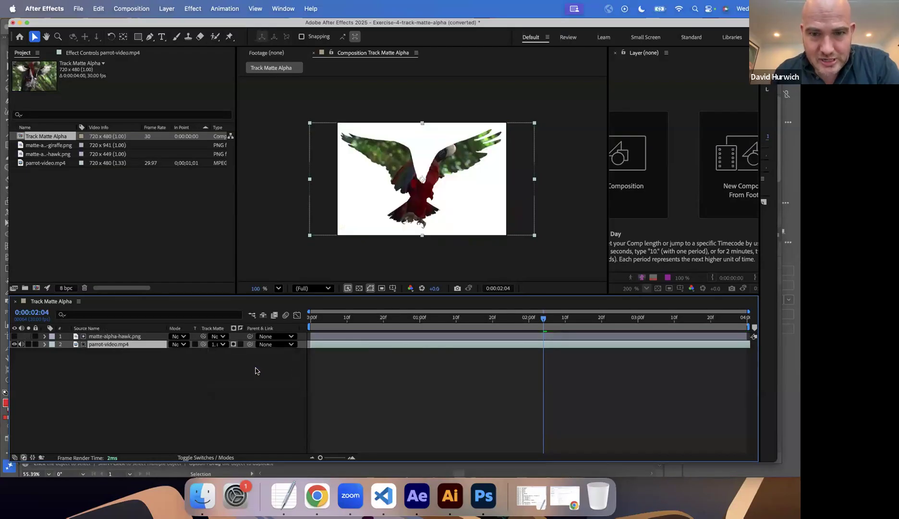
Preview the matted parrot video from the start of the composition.
{"action": "left_click_drag", "start_coordinate": [314, 320], "coordinate": [292, 332]}
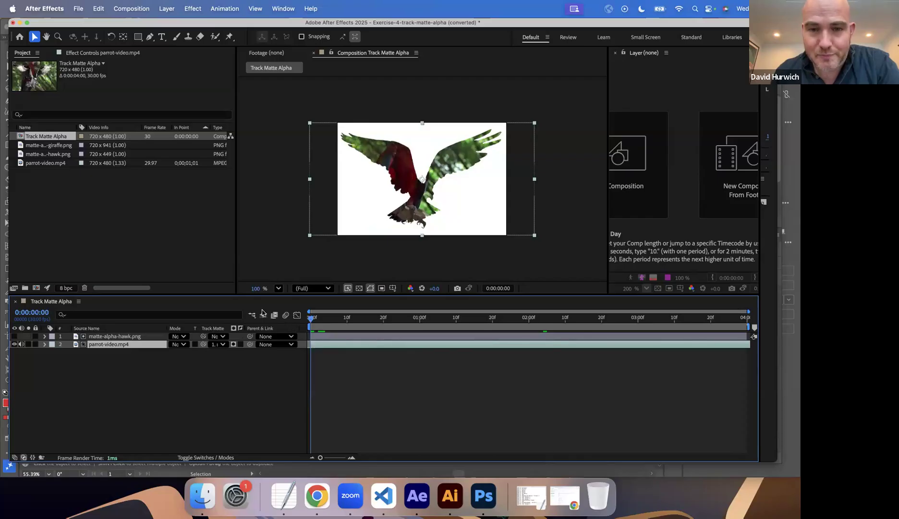
{"action": "key", "text": "space"}
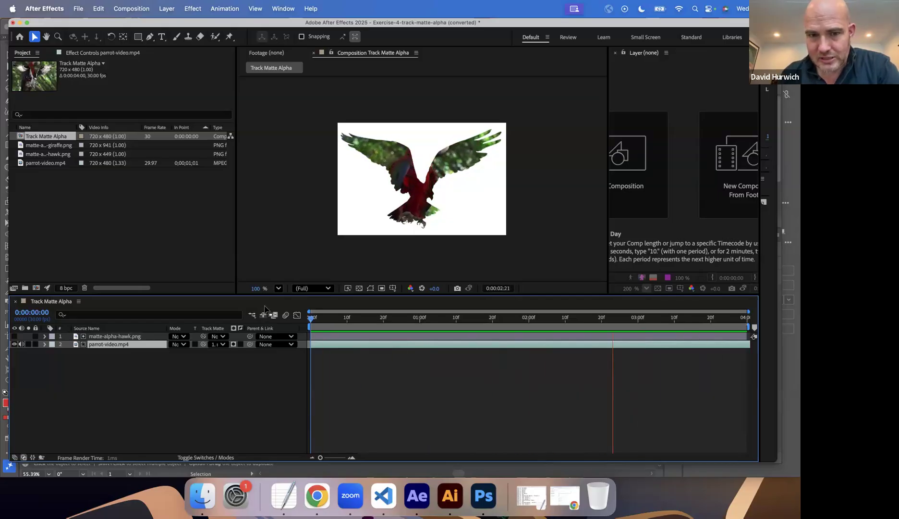
{"action": "key", "text": "space"}
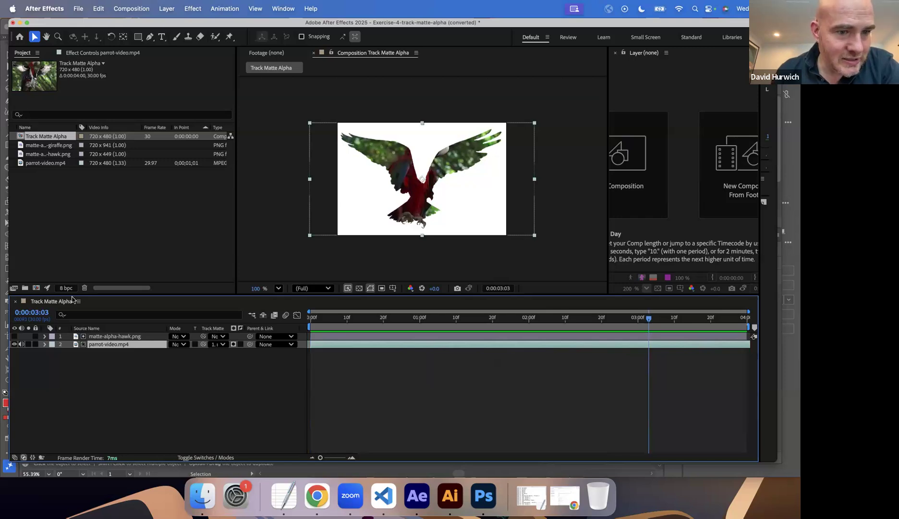
Remove the hawk track matte from parrot-video.mp4 by setting it to No Matte.
{"action": "left_click", "coordinate": [115, 336]}
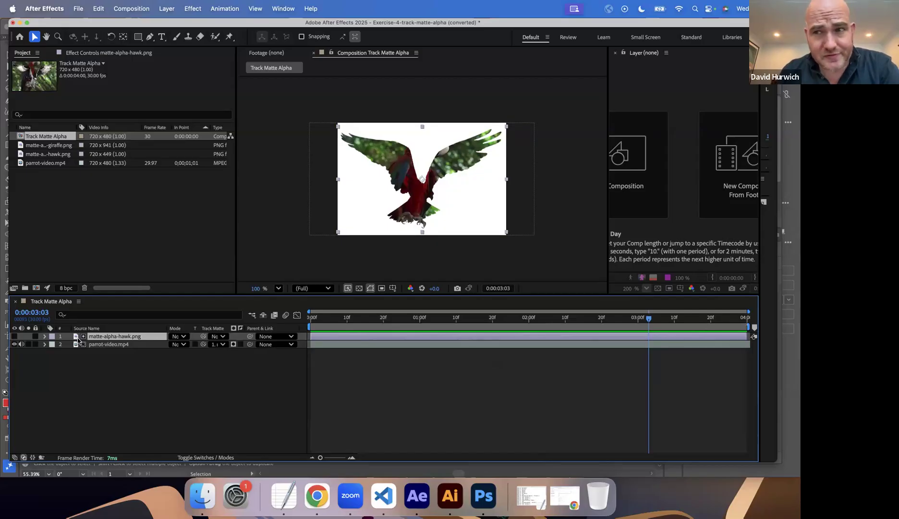
{"action": "left_click", "coordinate": [217, 343]}
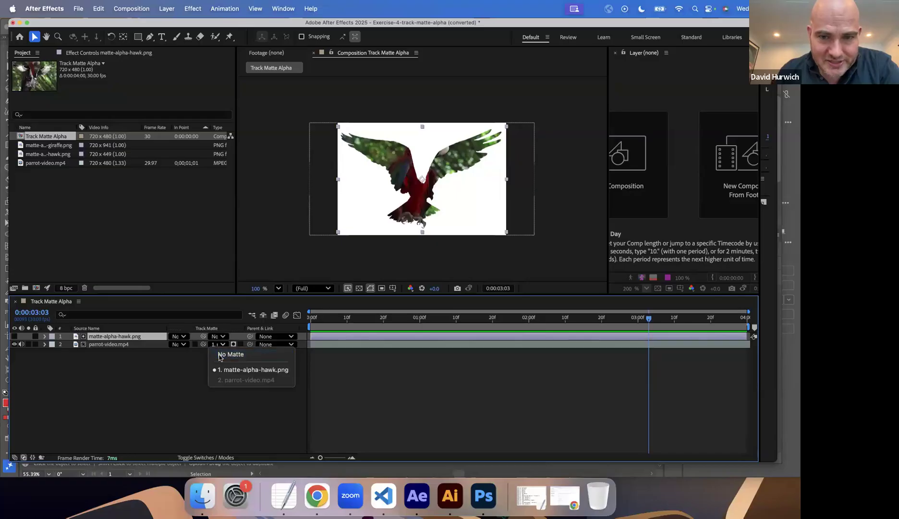
{"action": "left_click", "coordinate": [217, 356]}
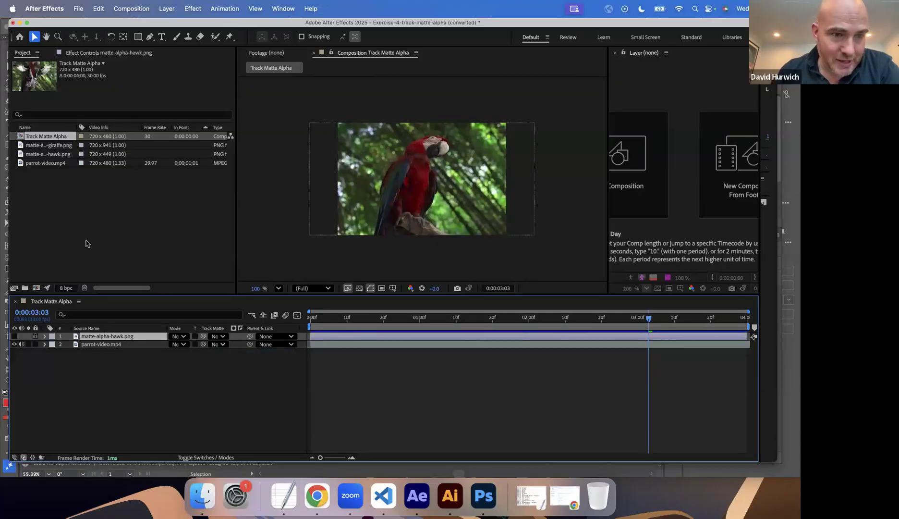
Place matte-alpha-giraffe.png between the hawk and parrot layers, shifted down to frame its head, and hide parrot-video.mp4.
{"action": "left_click", "coordinate": [48, 145]}
{"action": "left_click_drag", "start_coordinate": [48, 148], "coordinate": [119, 340]}
{"action": "left_click_drag", "start_coordinate": [368, 184], "coordinate": [365, 229]}
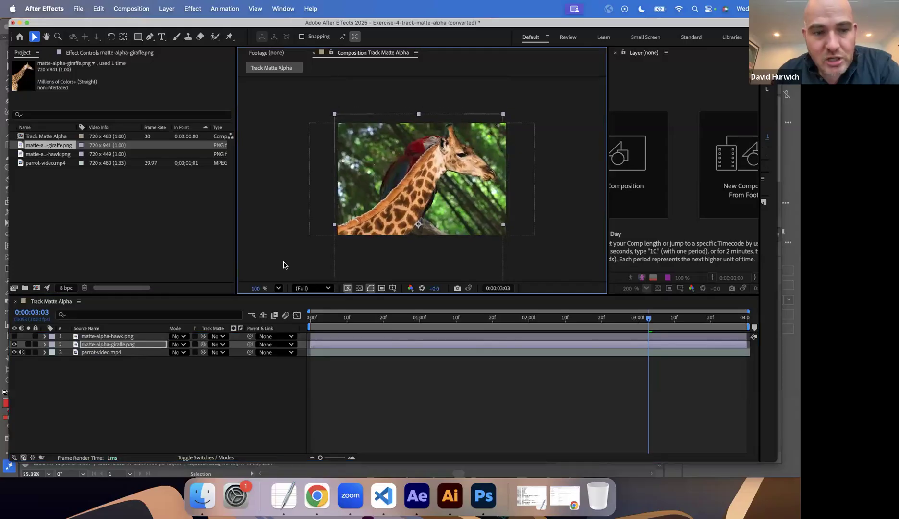
{"action": "left_click", "coordinate": [14, 352]}
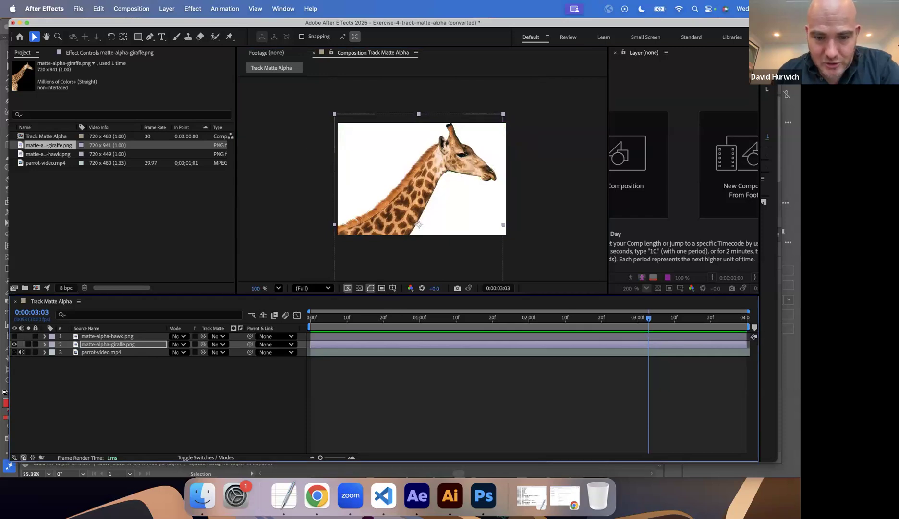
Switch to Photoshop and open matte-alpha-giraffe.png from the Drill Files folder of the In Class Drills directory.
{"action": "left_click", "coordinate": [483, 499]}
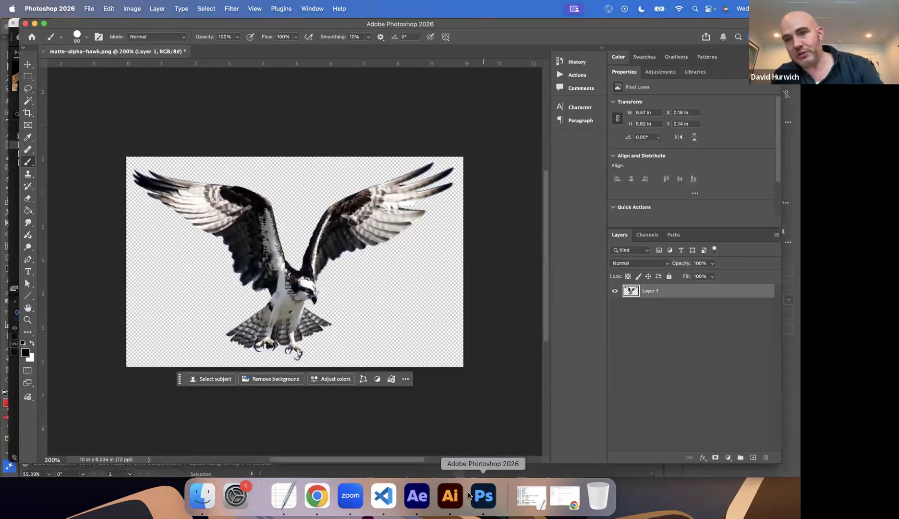
{"action": "key", "text": "super+o"}
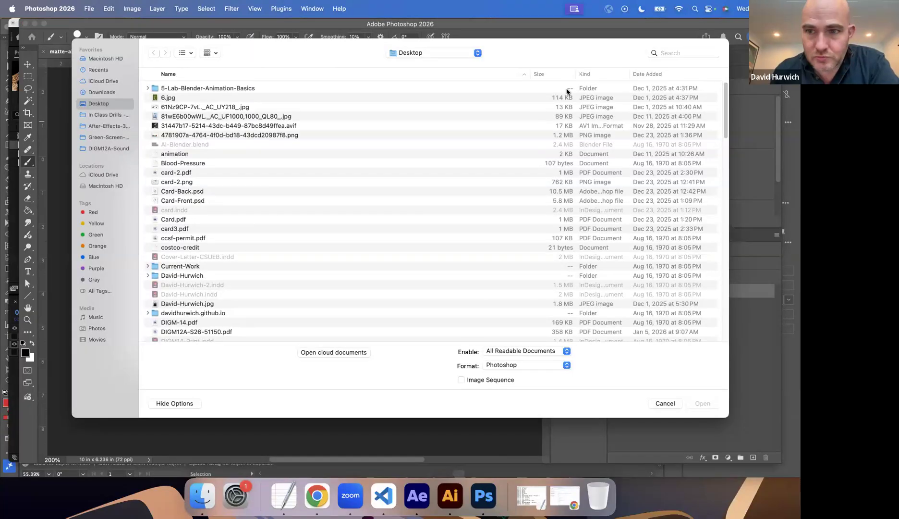
{"action": "left_click", "coordinate": [103, 137]}
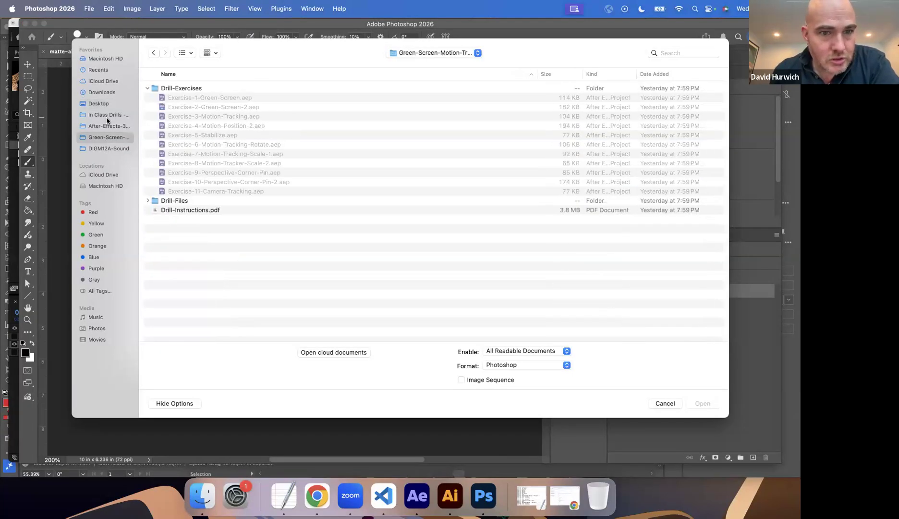
{"action": "left_click", "coordinate": [109, 114]}
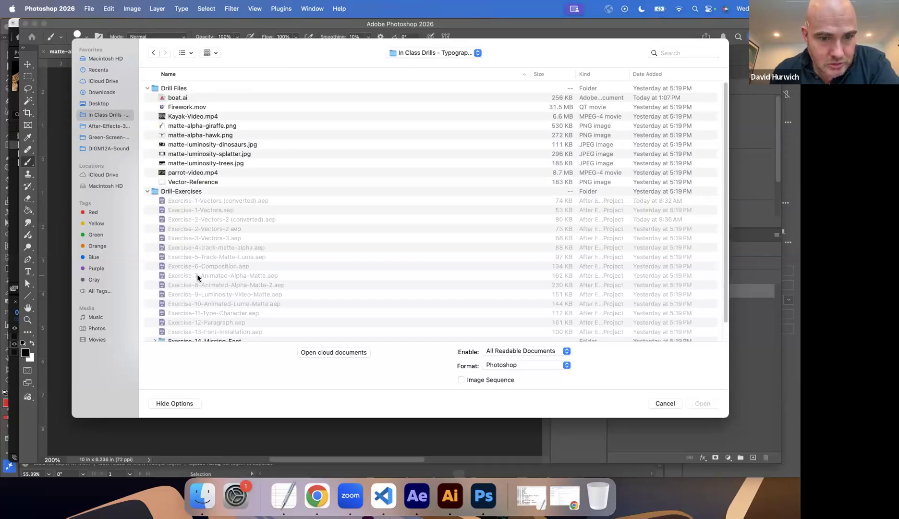
{"action": "scroll", "coordinate": [185, 129], "scroll_direction": "down", "scroll_amount": 1}
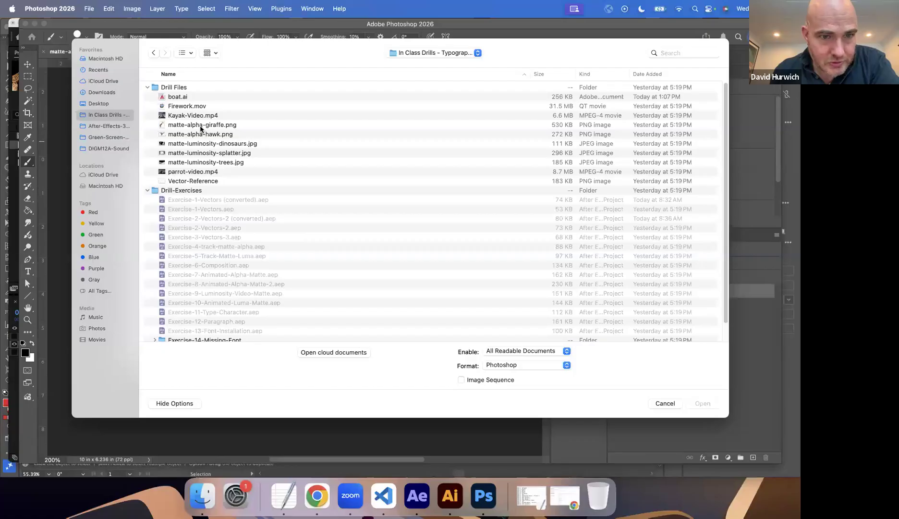
{"action": "double_click", "coordinate": [201, 126]}
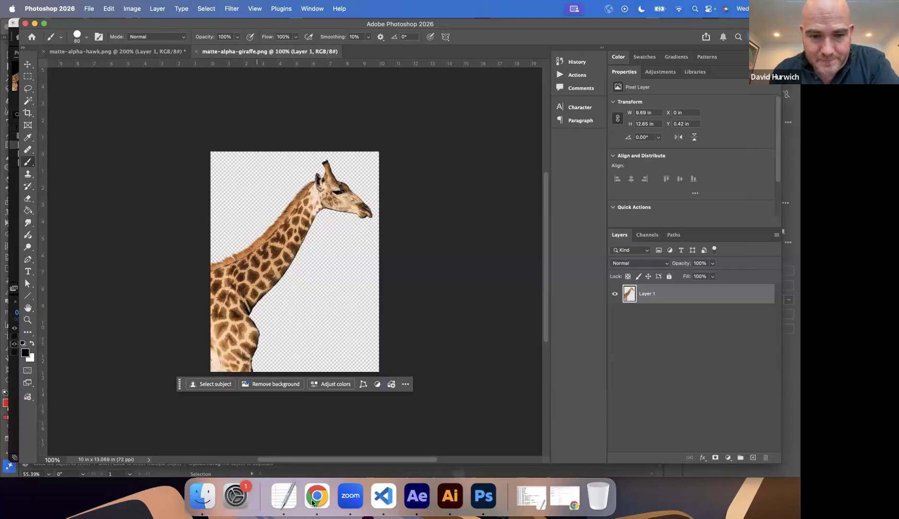
Switch to After Effects and view the giraffe composition's Alpha channel.
{"action": "left_click", "coordinate": [417, 495]}
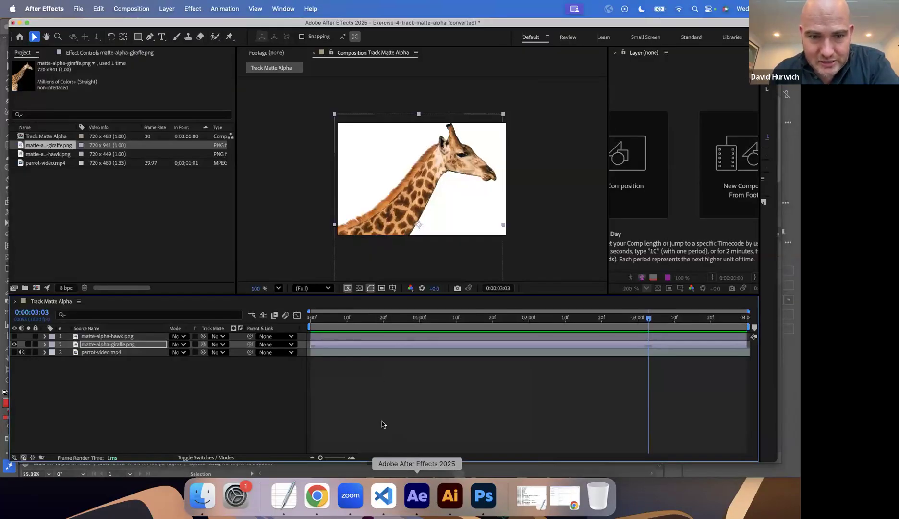
{"action": "left_click", "coordinate": [411, 287]}
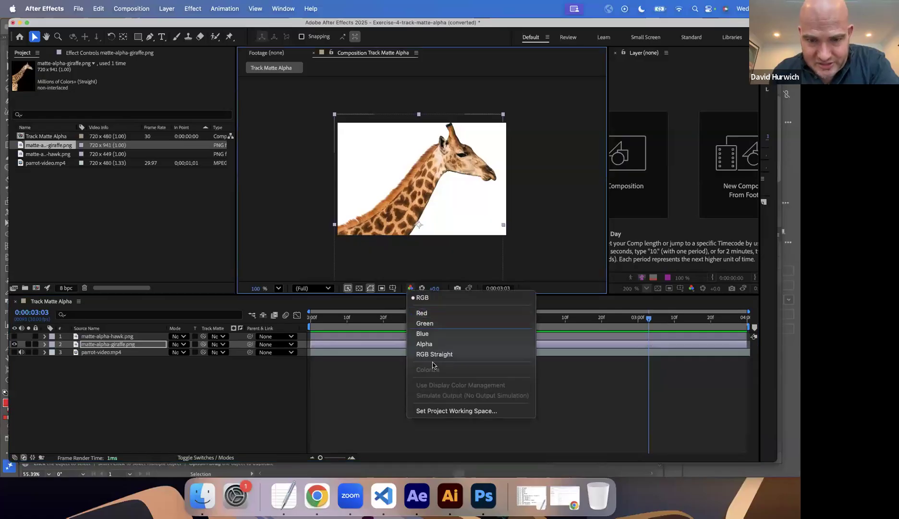
{"action": "left_click", "coordinate": [432, 343]}
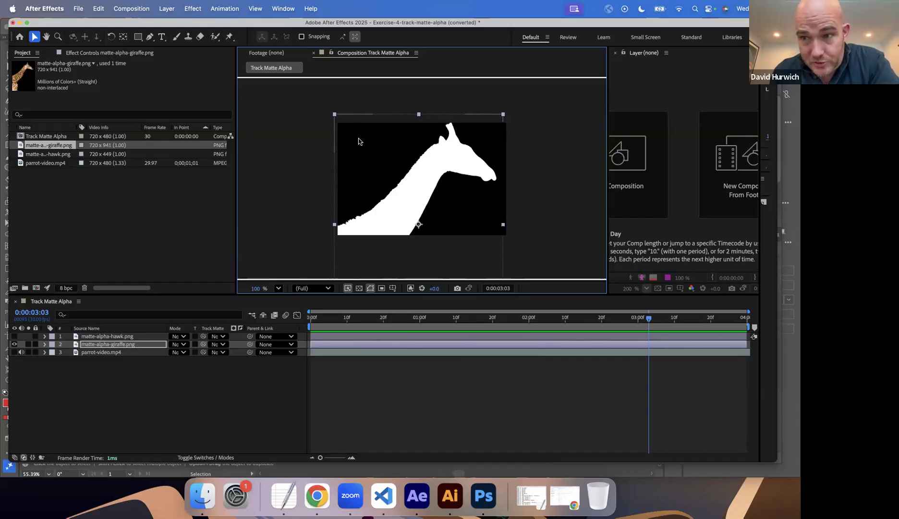
Make parrot-video.mp4 visible beneath the giraffe layer and return the composition view to the RGB channels.
{"action": "left_click", "coordinate": [14, 344]}
{"action": "left_click", "coordinate": [14, 352]}
{"action": "left_click", "coordinate": [14, 344]}
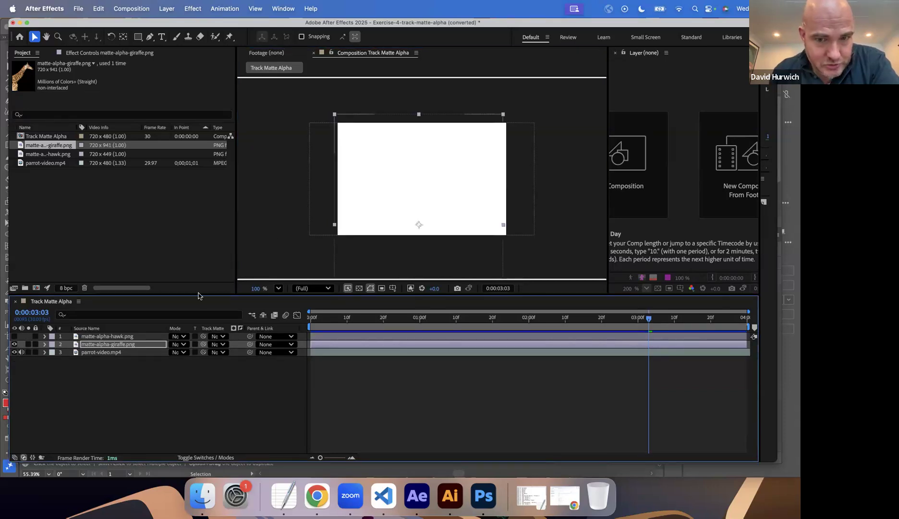
{"action": "left_click", "coordinate": [411, 288]}
{"action": "left_click", "coordinate": [421, 294]}
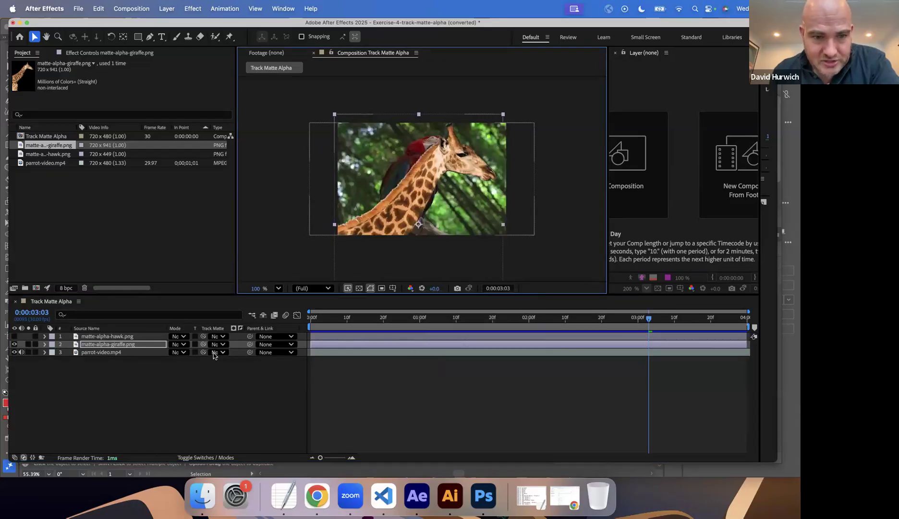
Set matte-alpha-giraffe.png as the track matte for parrot-video.mp4 and preview the composition.
{"action": "left_click", "coordinate": [214, 353]}
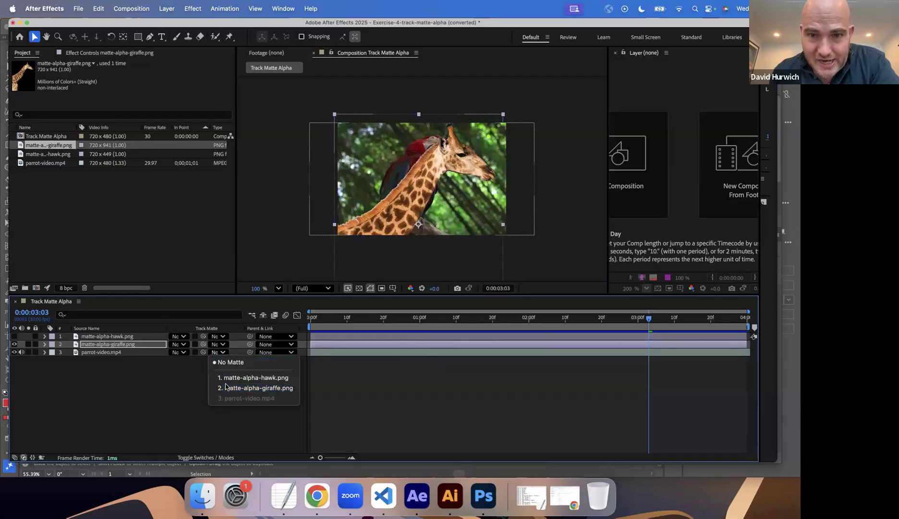
{"action": "left_click", "coordinate": [225, 386]}
{"action": "key", "text": "space"}
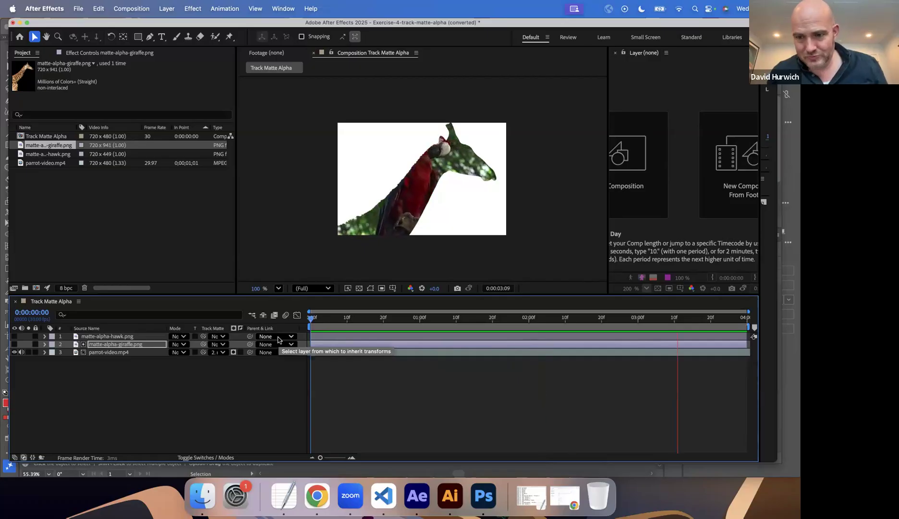
{"action": "key", "text": "space"}
{"action": "key", "text": "space"}
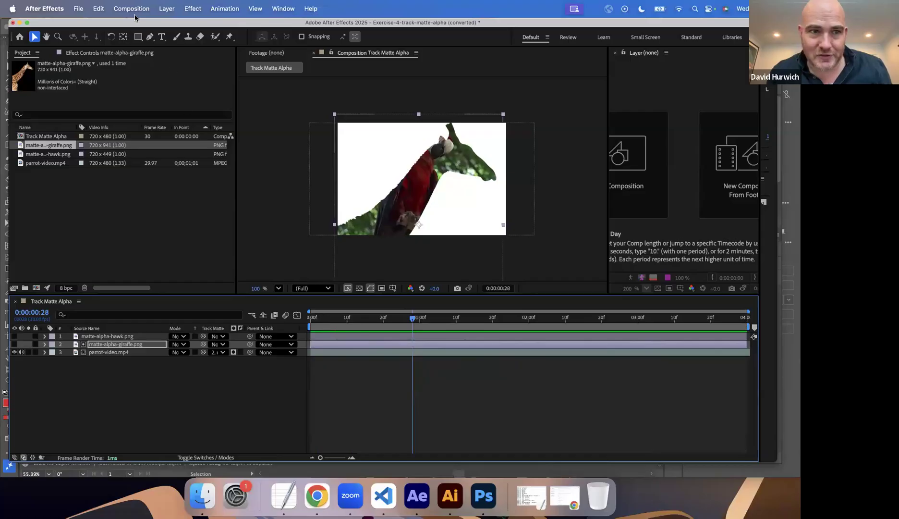
Check the composition's width and height in its settings, leaving them as they are.
{"action": "left_click", "coordinate": [133, 9]}
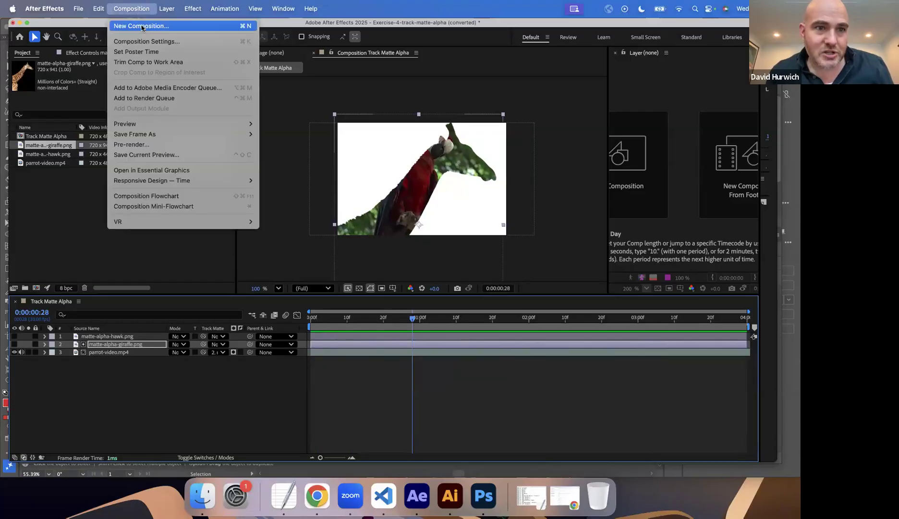
{"action": "left_click", "coordinate": [148, 45]}
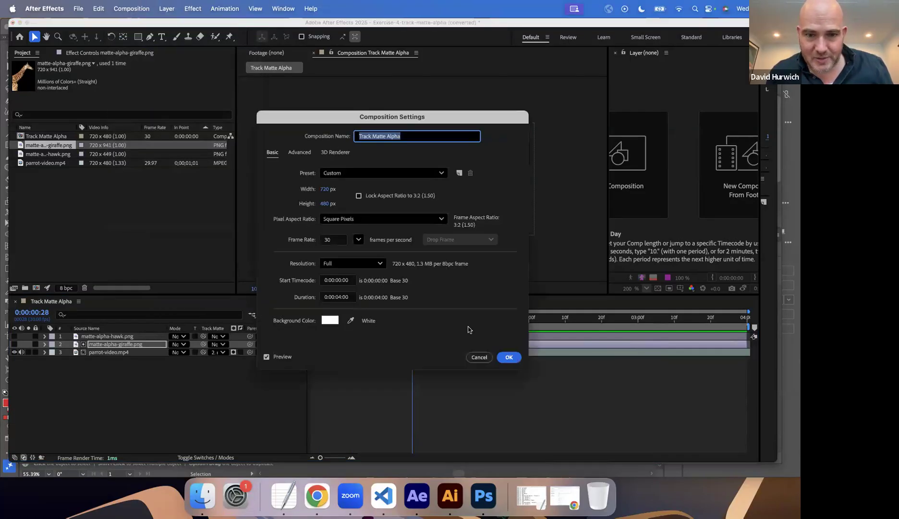
{"action": "left_click", "coordinate": [476, 357]}
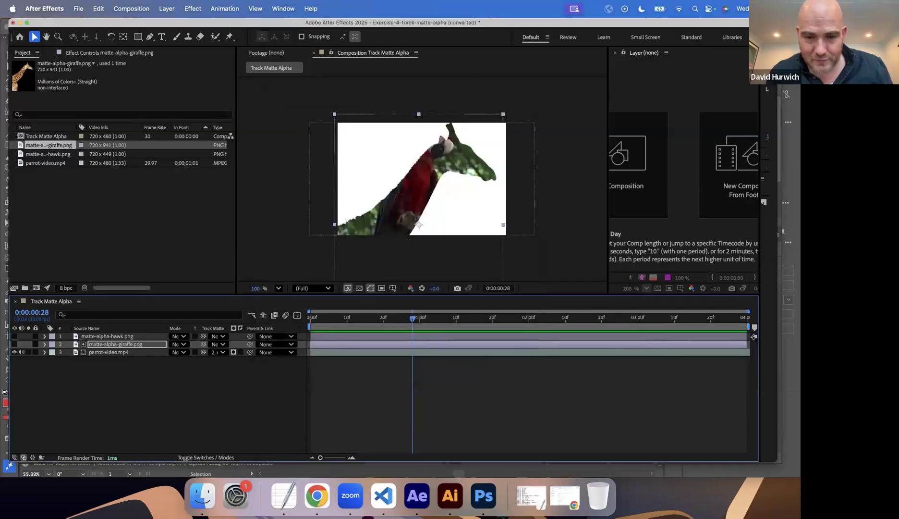
{"action": "left_click", "coordinate": [482, 498]}
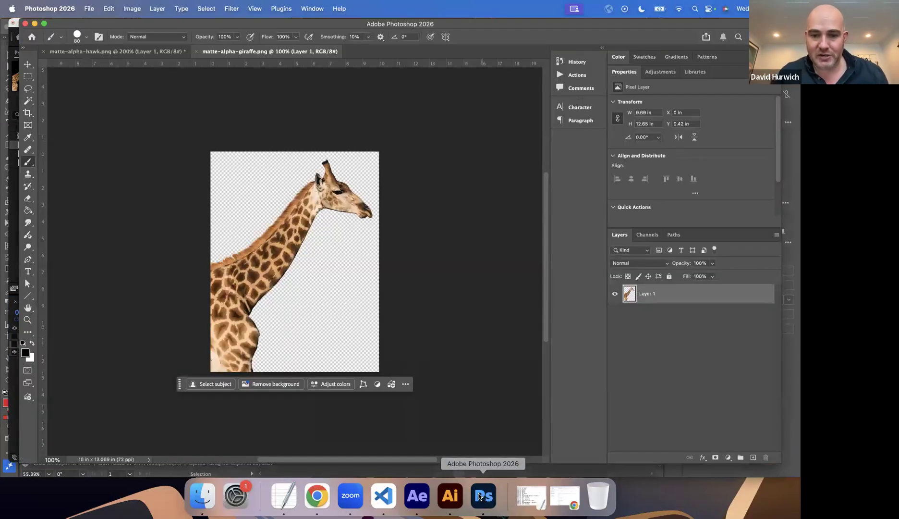
{"action": "left_click", "coordinate": [314, 495]}
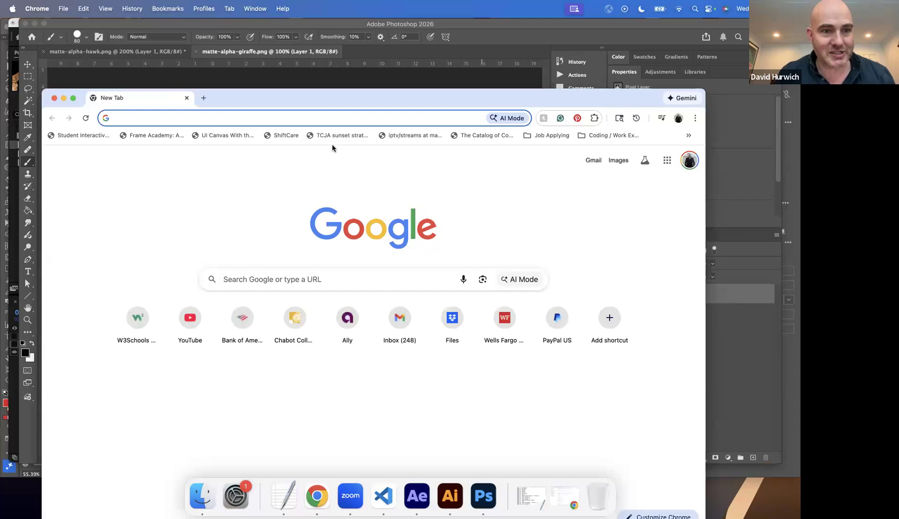
{"action": "type", "text": "ph"}
{"action": "key", "text": "Return"}
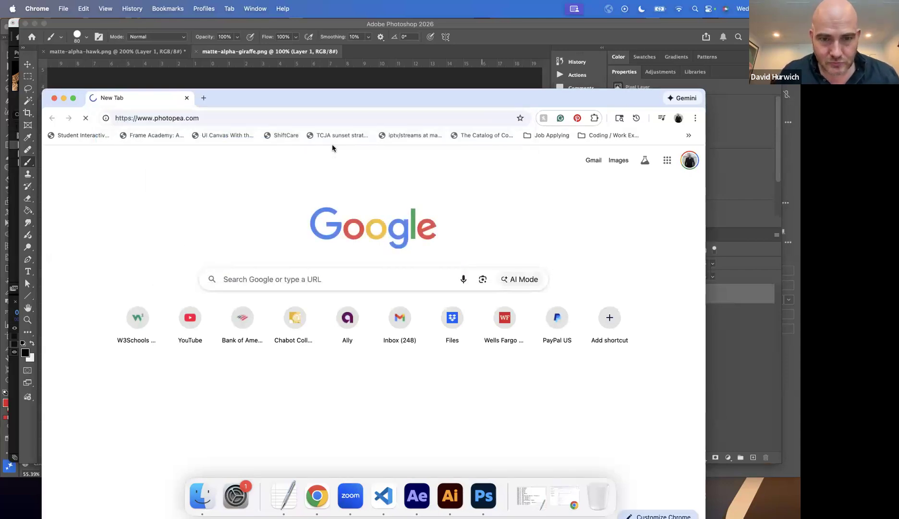
{"action": "left_click_drag", "start_coordinate": [357, 91], "coordinate": [355, 50]}
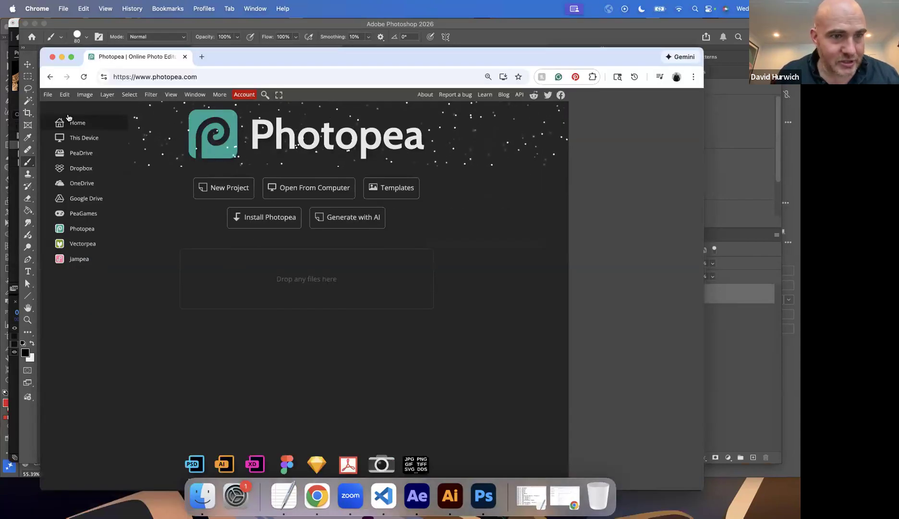
Create a new Photopea project 720 pixels wide and 480 pixels high.
{"action": "left_click", "coordinate": [48, 95]}
{"action": "left_click", "coordinate": [58, 107]}
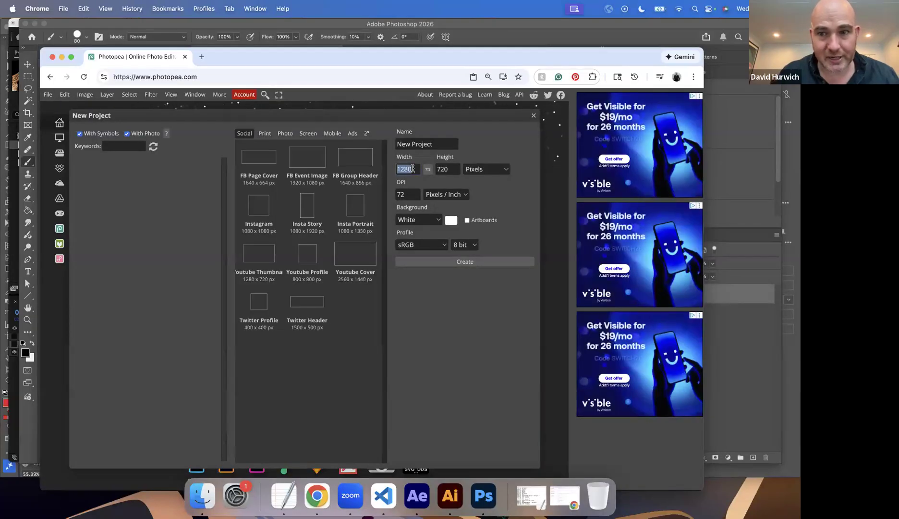
{"action": "double_click", "coordinate": [413, 169]}
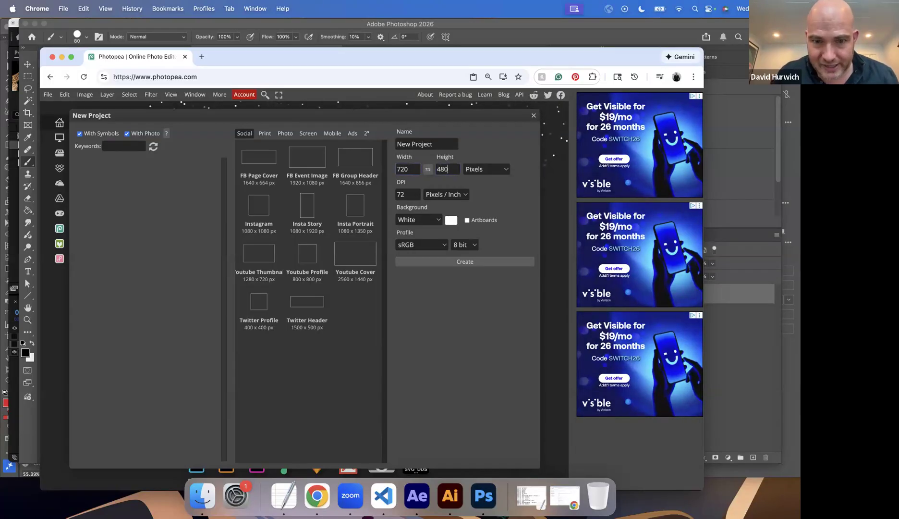
{"action": "key", "text": "Tab"}
{"action": "left_click", "coordinate": [468, 260]}
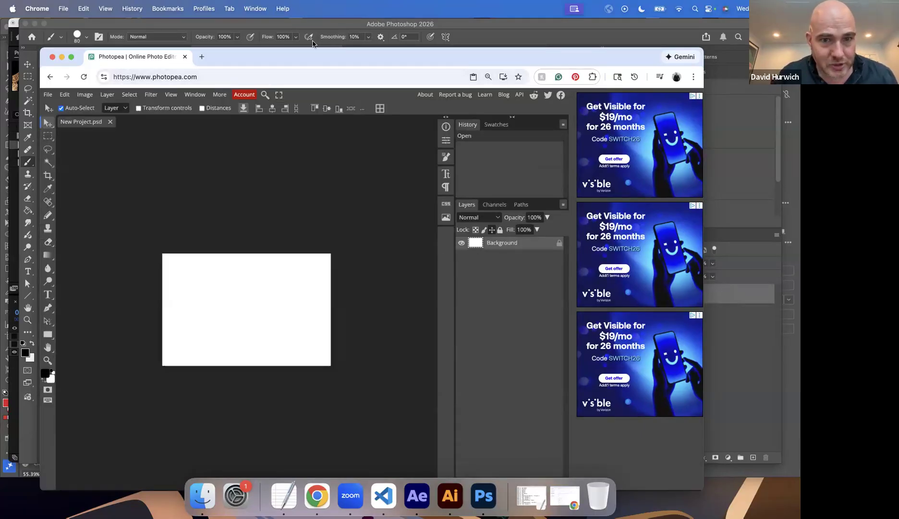
Add a new empty layer above the Background layer and hide the Background layer.
{"action": "left_click_drag", "start_coordinate": [310, 60], "coordinate": [309, 30]}
{"action": "left_click", "coordinate": [551, 454]}
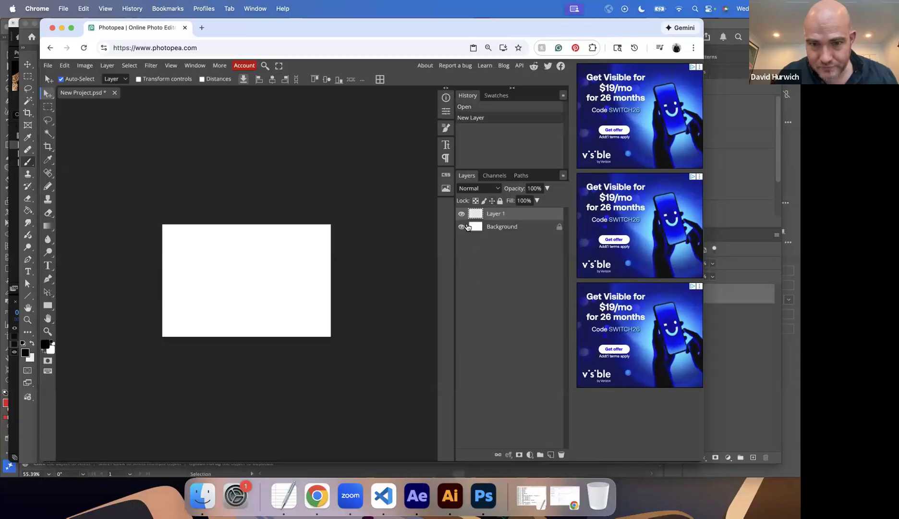
{"action": "left_click", "coordinate": [461, 226]}
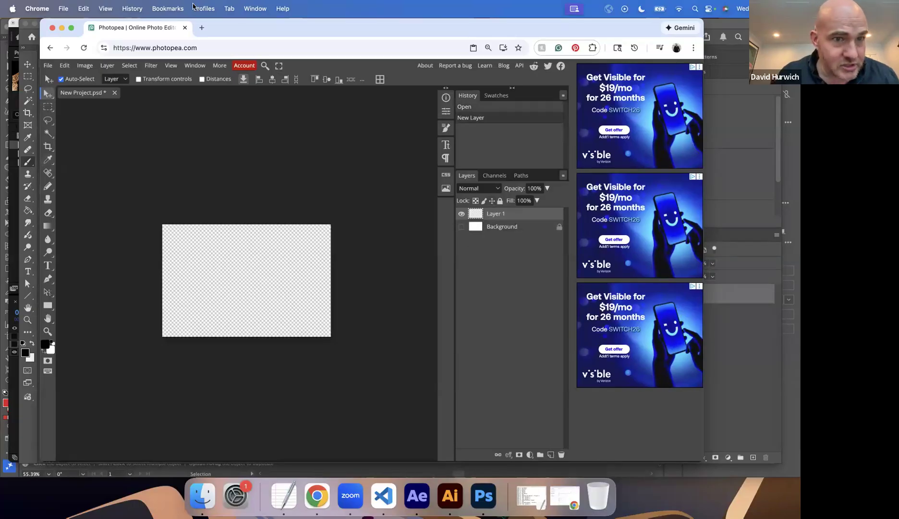
{"action": "left_click_drag", "start_coordinate": [219, 28], "coordinate": [194, 27]}
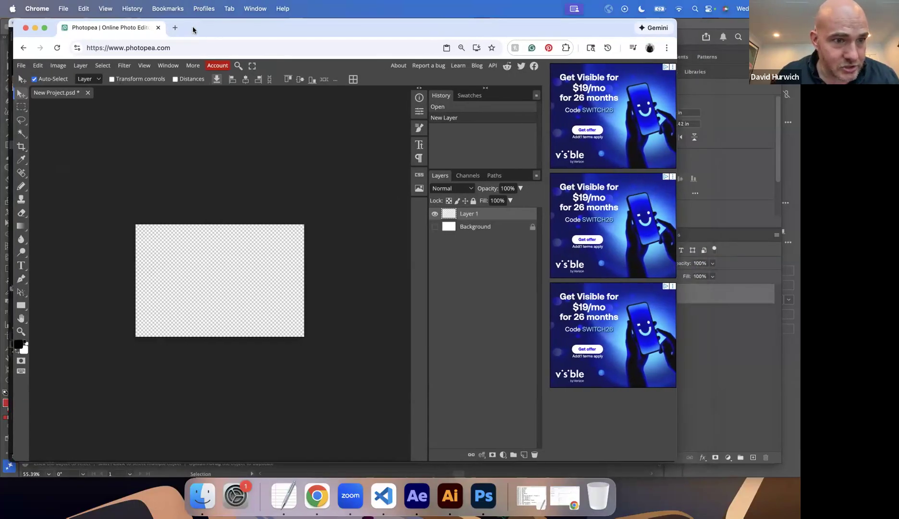
Paint two steep Brush strokes down Layer 1, a black one near the left edge and a red (e94444) one beside it.
{"action": "right_click", "coordinate": [23, 188]}
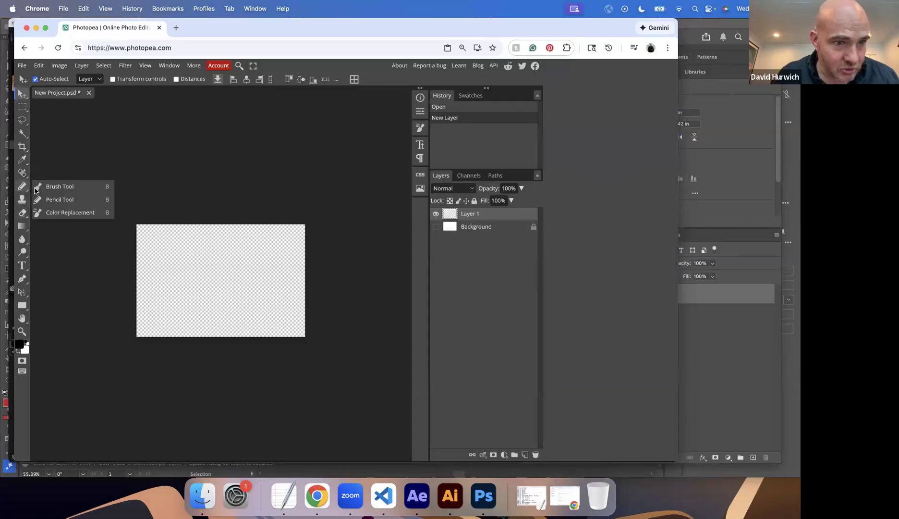
{"action": "left_click", "coordinate": [34, 188]}
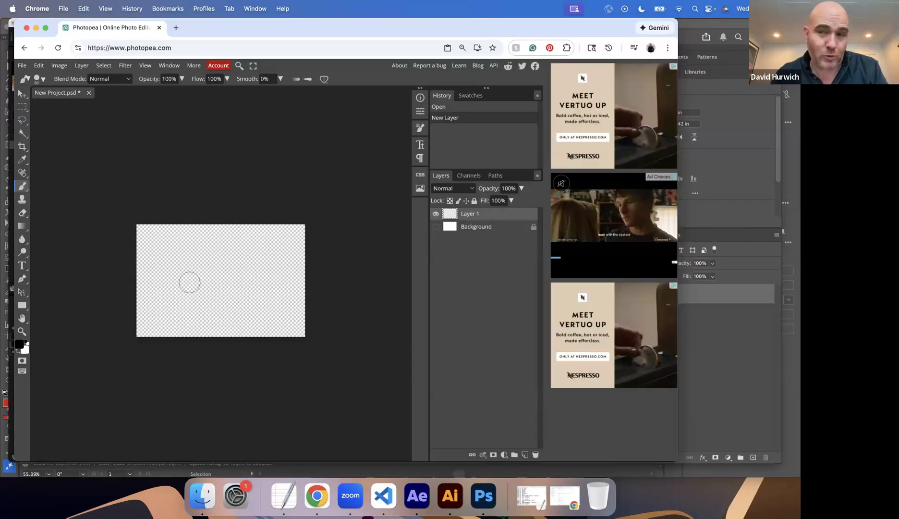
{"action": "left_click_drag", "start_coordinate": [164, 244], "coordinate": [180, 343]}
{"action": "left_click", "coordinate": [20, 347]}
{"action": "left_click", "coordinate": [154, 150]}
{"action": "key", "text": "Return"}
{"action": "left_click_drag", "start_coordinate": [215, 240], "coordinate": [227, 333]}
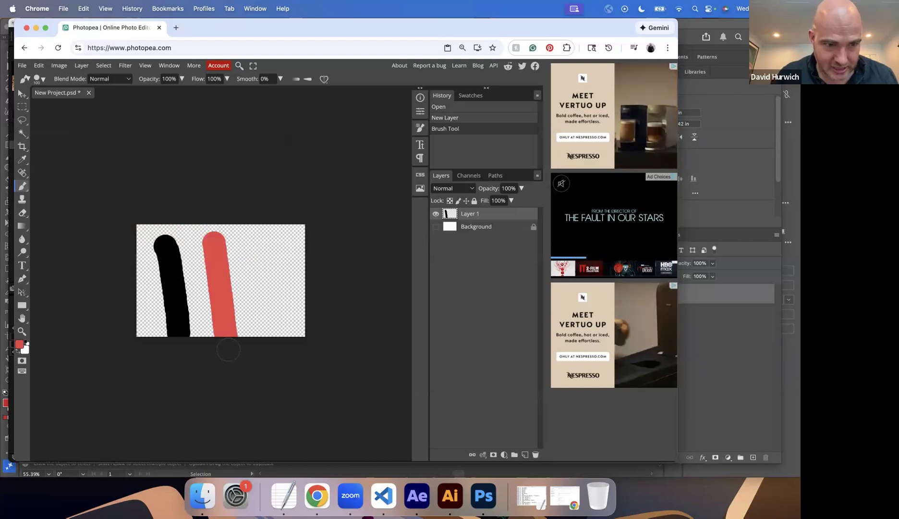
Paint a green (44e962) stroke down the canvas's right part and a yellow (e1e944) stroke across all three stripes.
{"action": "left_click", "coordinate": [20, 347]}
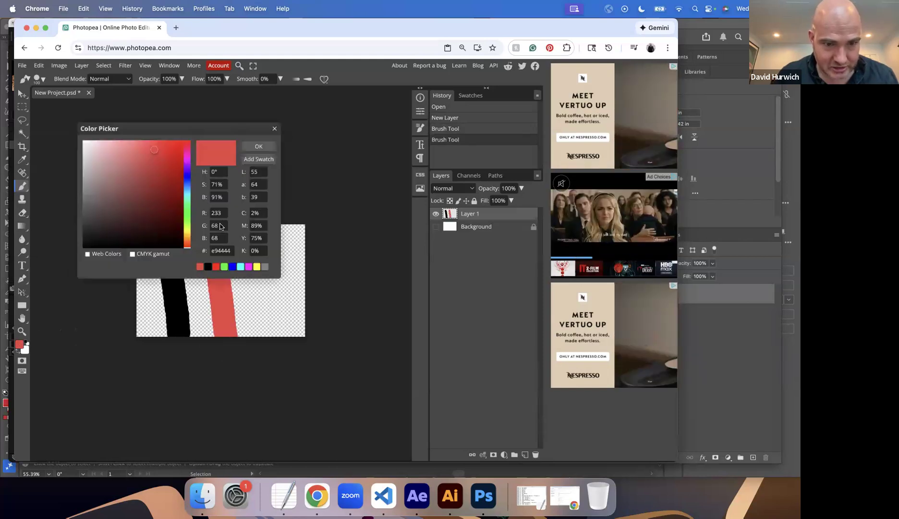
{"action": "left_click", "coordinate": [186, 211]}
{"action": "key", "text": "Return"}
{"action": "left_click_drag", "start_coordinate": [255, 233], "coordinate": [283, 334]}
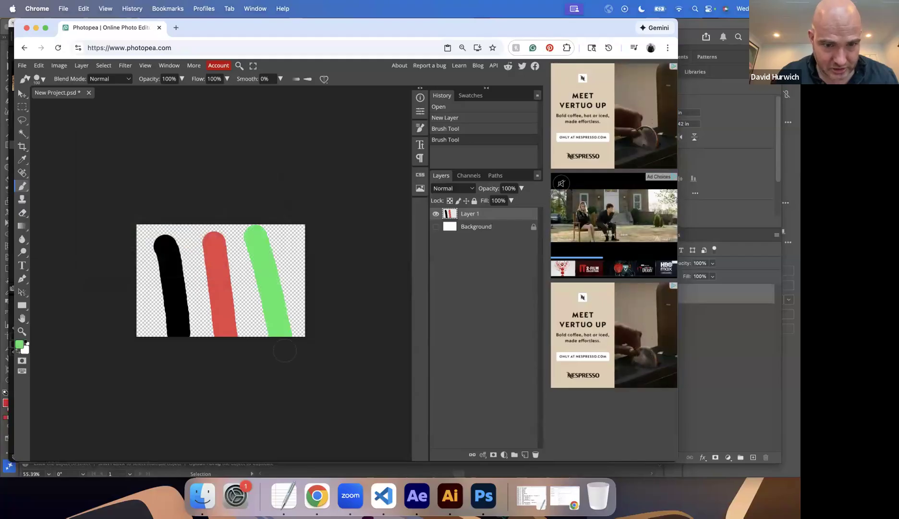
{"action": "left_click", "coordinate": [20, 345]}
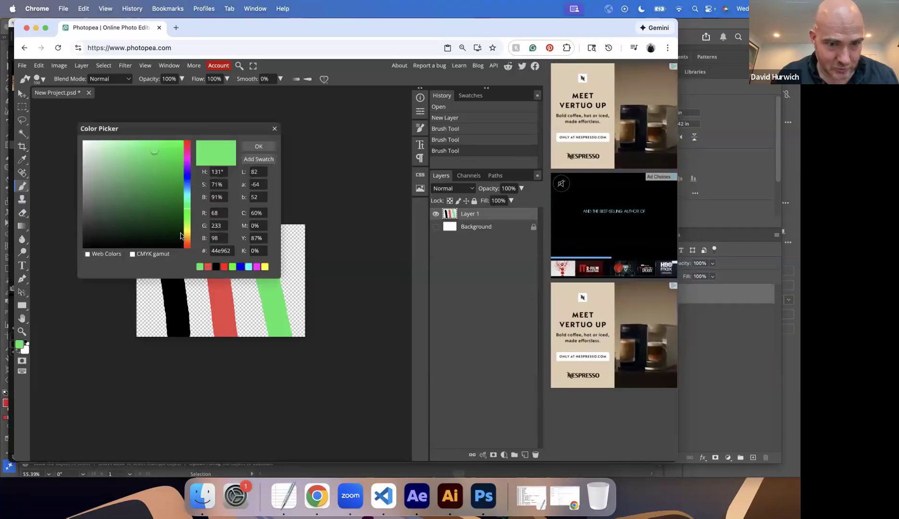
{"action": "left_click", "coordinate": [187, 229]}
{"action": "left_click", "coordinate": [259, 147]}
{"action": "left_click_drag", "start_coordinate": [154, 291], "coordinate": [304, 250]}
Paint a blue (44a1e9) stroke across the lower part of the canvas, below the yellow one.
{"action": "left_click", "coordinate": [19, 345]}
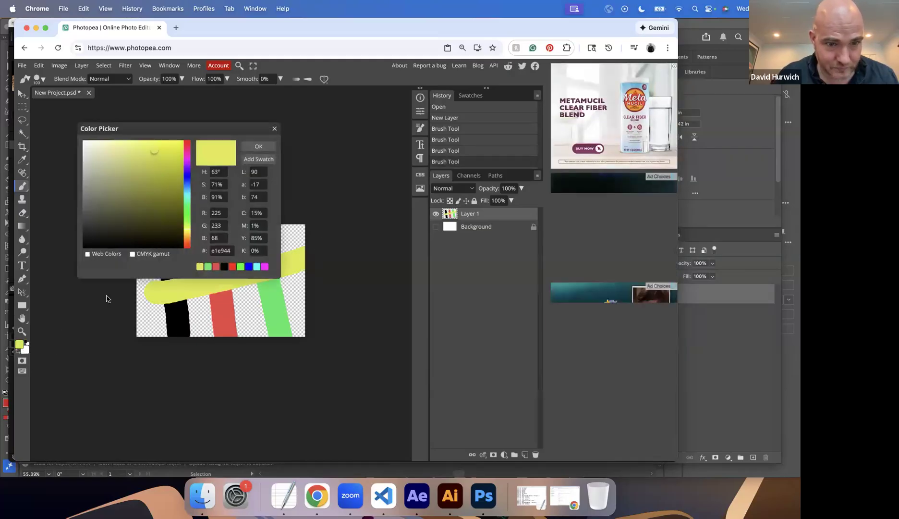
{"action": "left_click", "coordinate": [191, 186]}
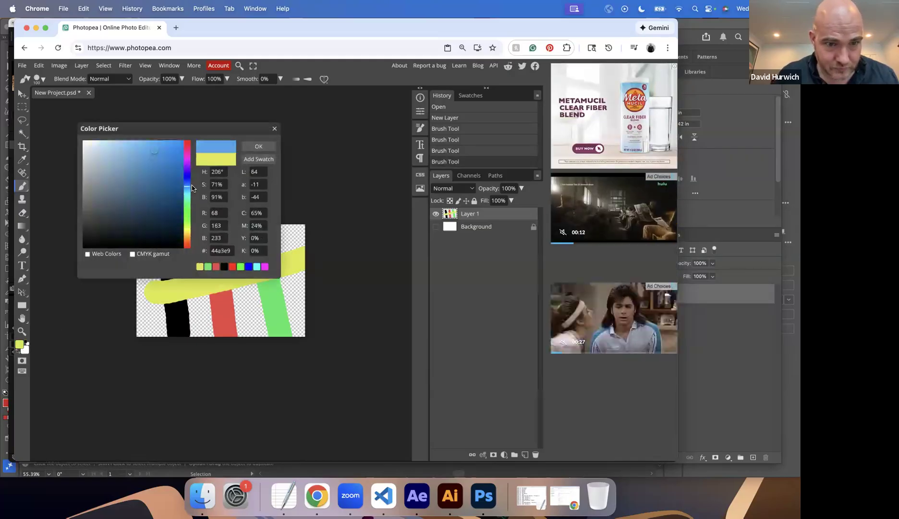
{"action": "left_click", "coordinate": [258, 146]}
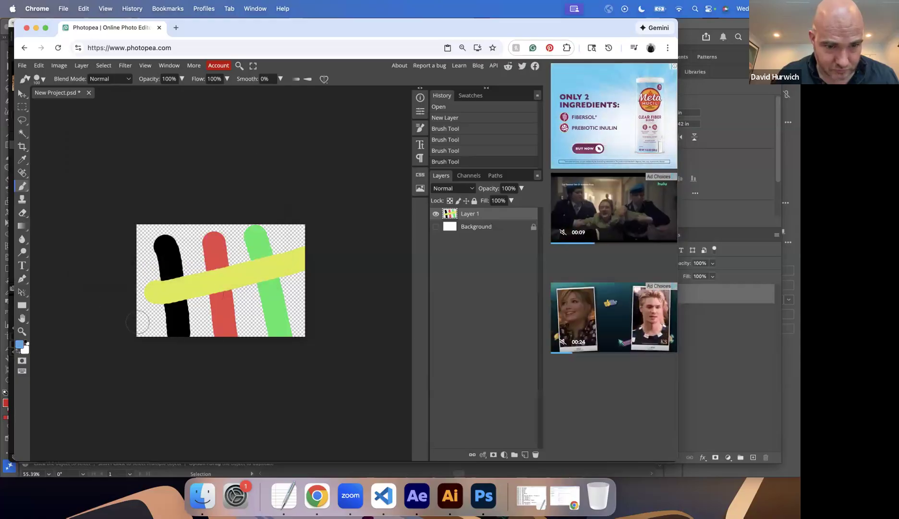
{"action": "left_click_drag", "start_coordinate": [148, 319], "coordinate": [312, 307]}
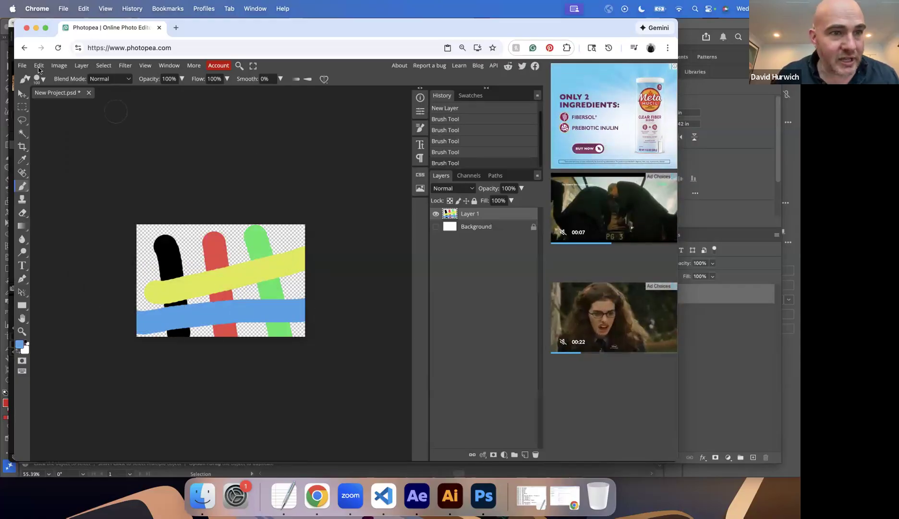
{"action": "left_click", "coordinate": [22, 66]}
{"action": "mouse_move", "coordinate": [33, 193]}
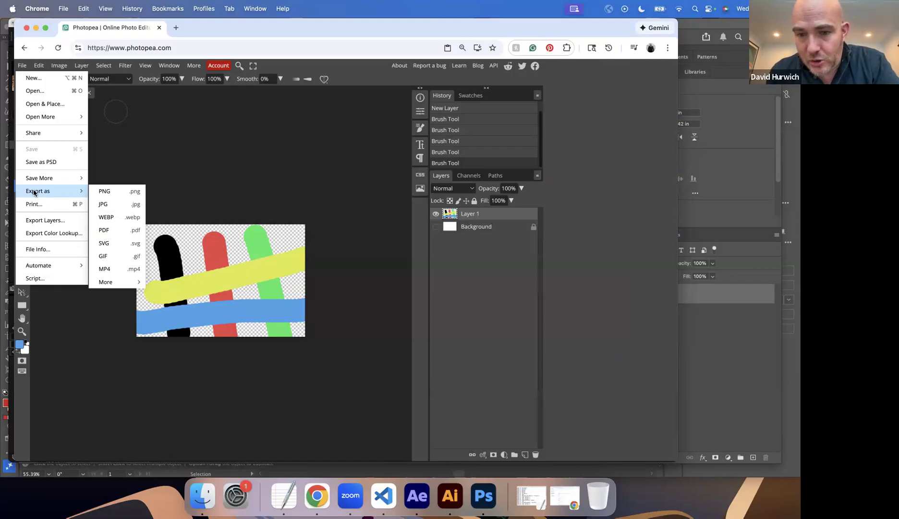
{"action": "key", "text": "Escape"}
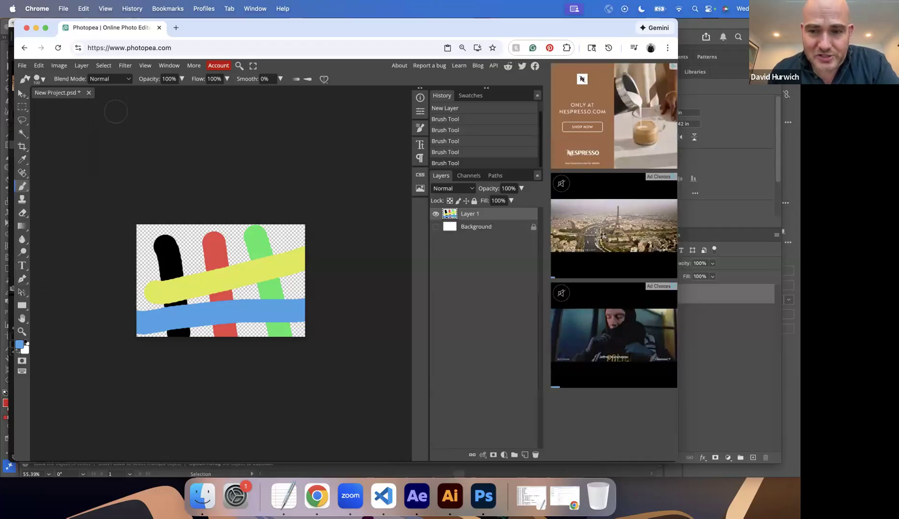
Export the painted canvas as a 720 x 480 px PNG named My-Alpha-Matte.
{"action": "left_click", "coordinate": [16, 65]}
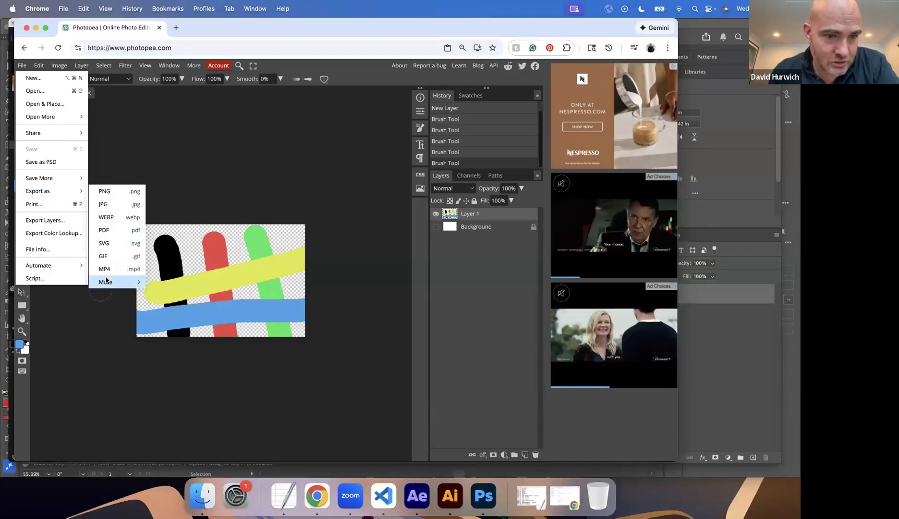
{"action": "mouse_move", "coordinate": [106, 282]}
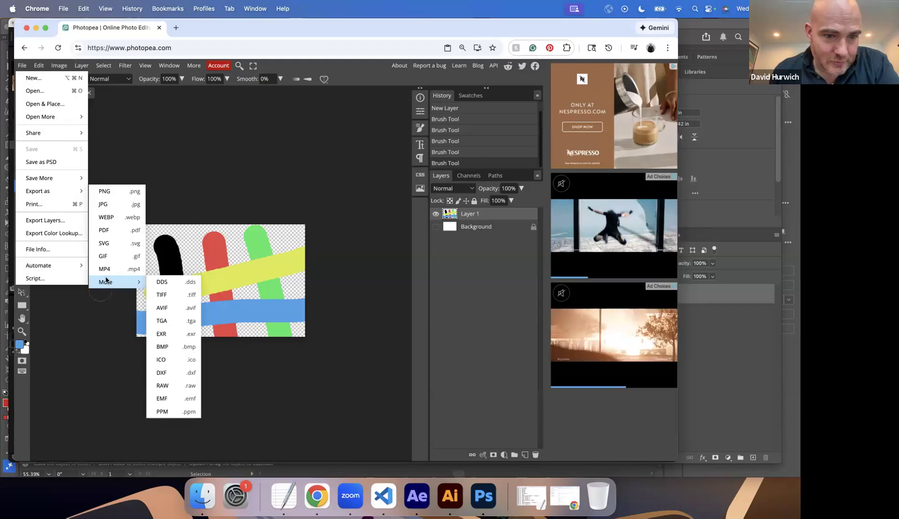
{"action": "left_click", "coordinate": [106, 191]}
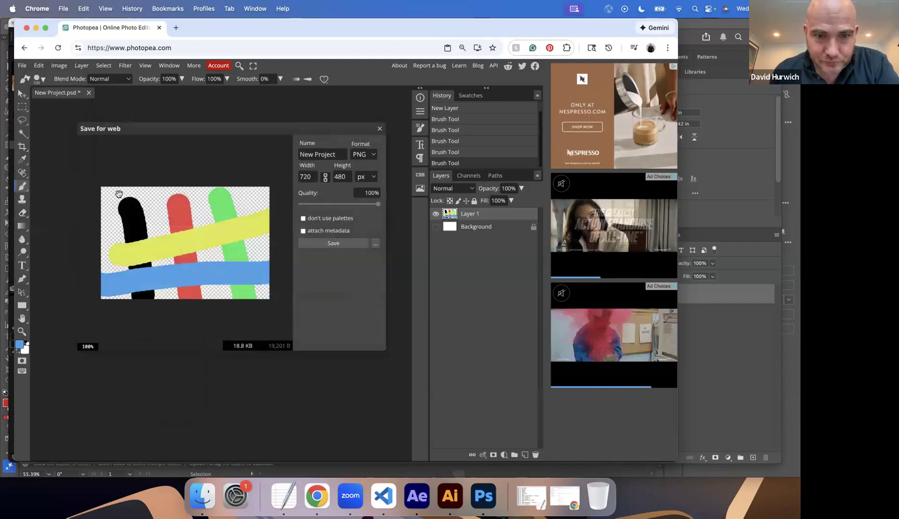
{"action": "left_click", "coordinate": [323, 155]}
{"action": "type", "text": "My "}
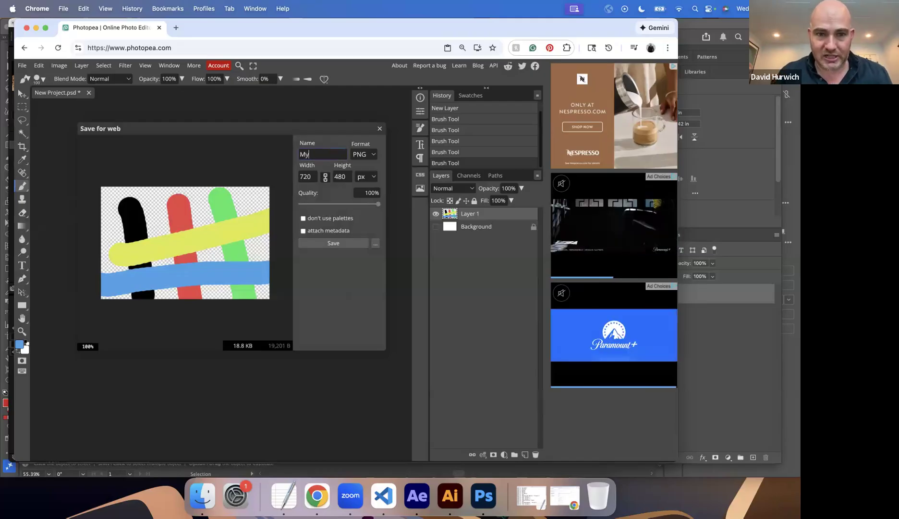
{"action": "type", "text": "-"}
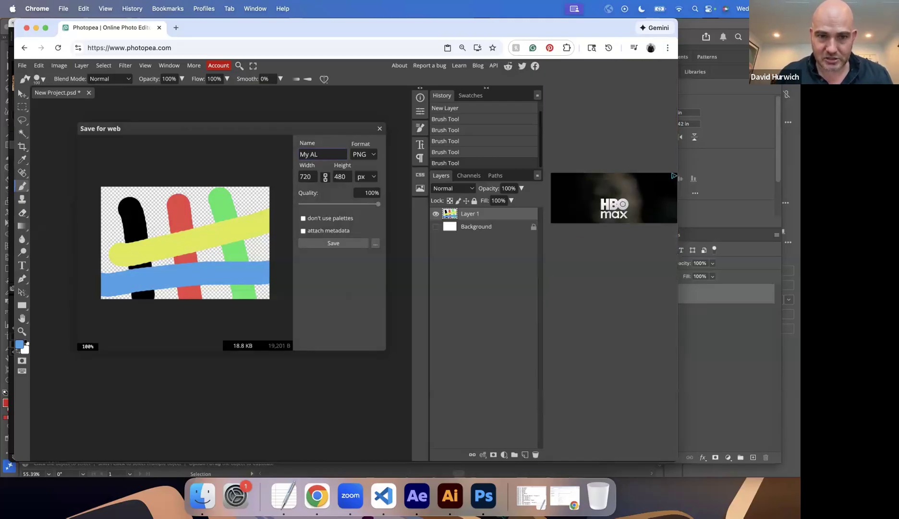
{"action": "type", "text": "Alph"}
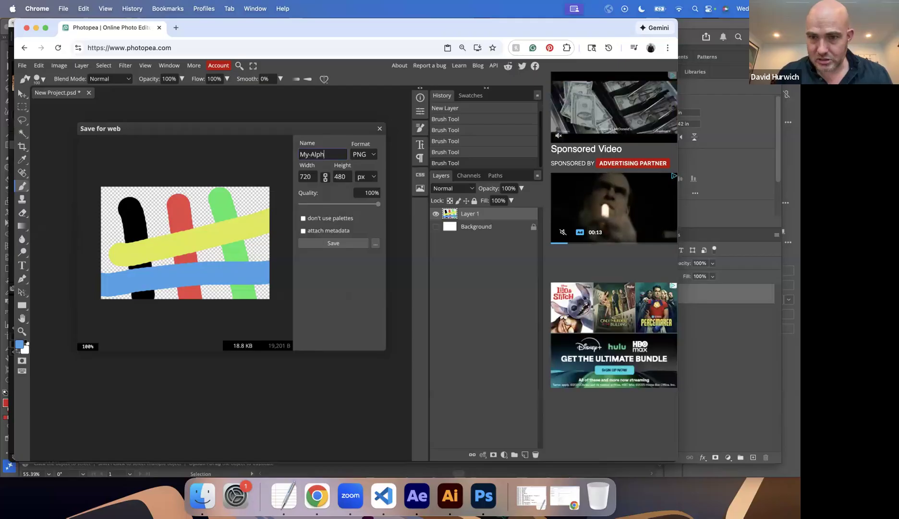
{"action": "type", "text": "a-Matte"}
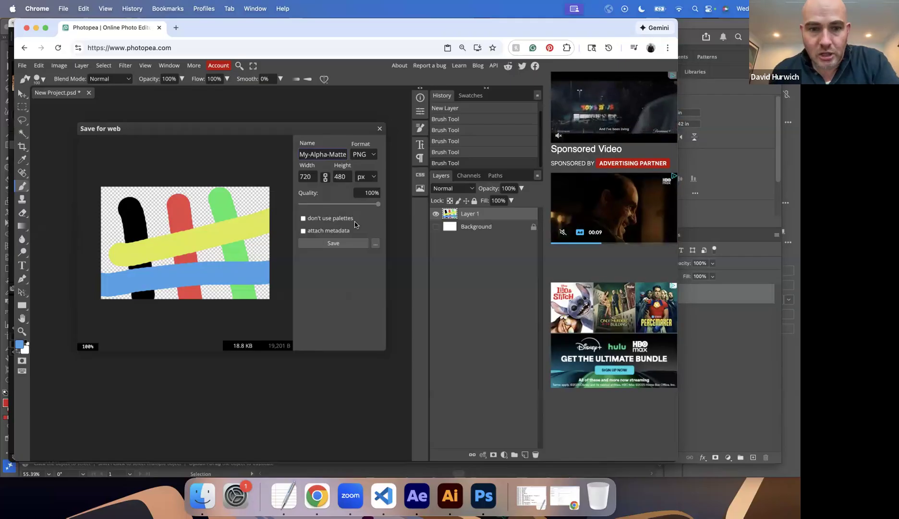
{"action": "key", "text": "Return"}
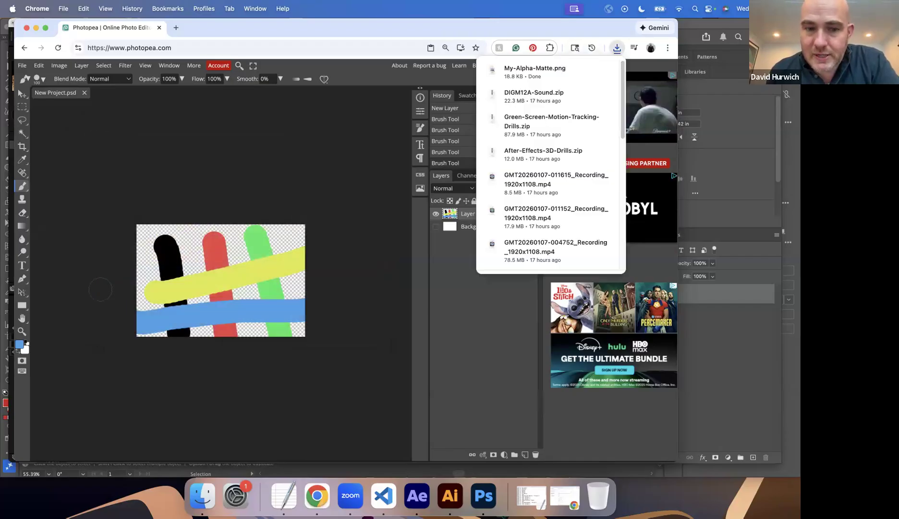
Switch to the Downloads folder in Finder, widen its window and sort the files by Date Added, newest first.
{"action": "left_click", "coordinate": [206, 496]}
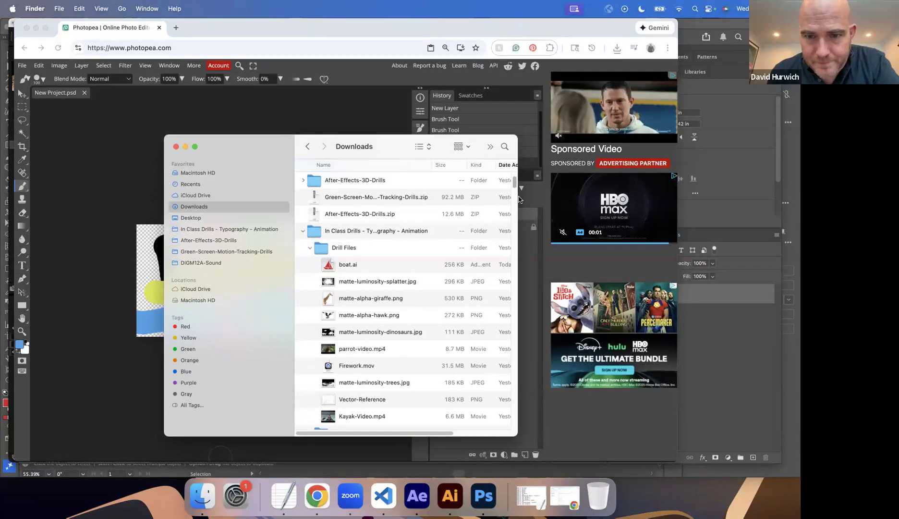
{"action": "left_click_drag", "start_coordinate": [518, 196], "coordinate": [796, 193]}
{"action": "left_click", "coordinate": [747, 166]}
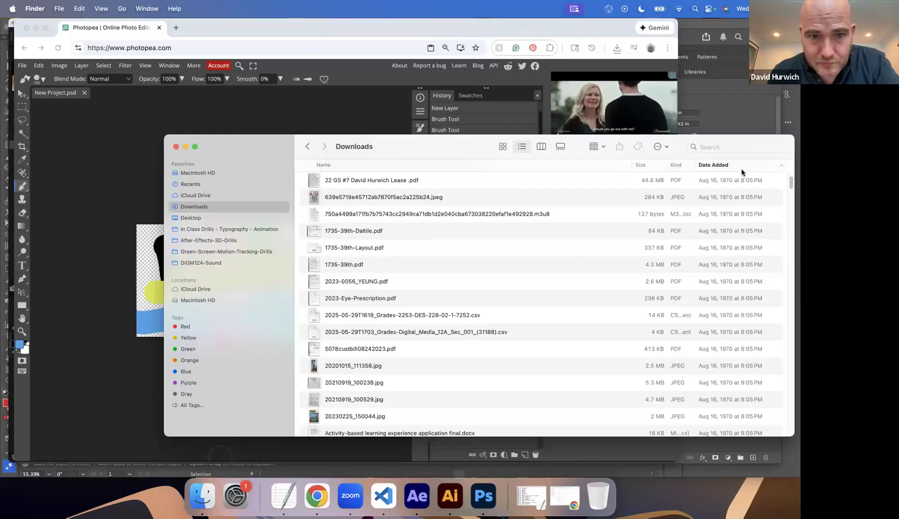
{"action": "left_click", "coordinate": [746, 166]}
{"action": "scroll", "coordinate": [402, 210], "scroll_direction": "up", "scroll_amount": 3}
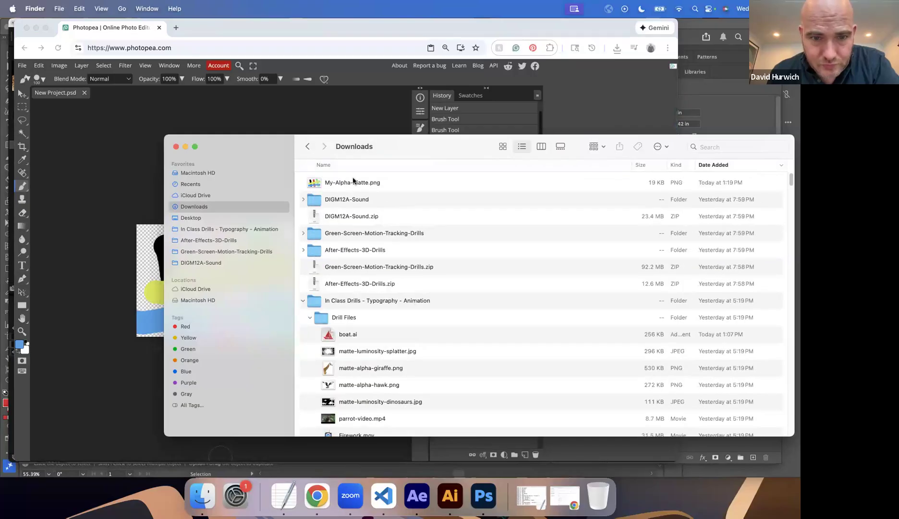
Move My-Alpha-Matte.png from Downloads into the Drill Files folder of In Class Drills - Typography - Animation.
{"action": "left_click_drag", "start_coordinate": [345, 189], "coordinate": [277, 211]}
{"action": "left_click", "coordinate": [339, 186]}
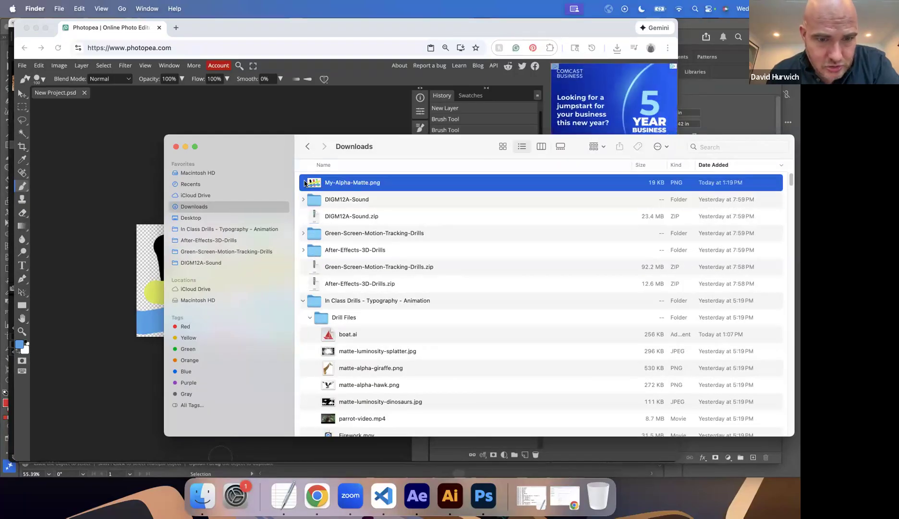
{"action": "mouse_move", "coordinate": [311, 184]}
{"action": "left_mouse_down"}
{"action": "mouse_move", "coordinate": [248, 229]}
{"action": "mouse_move", "coordinate": [362, 203]}
{"action": "mouse_move", "coordinate": [324, 190]}
{"action": "left_mouse_up"}
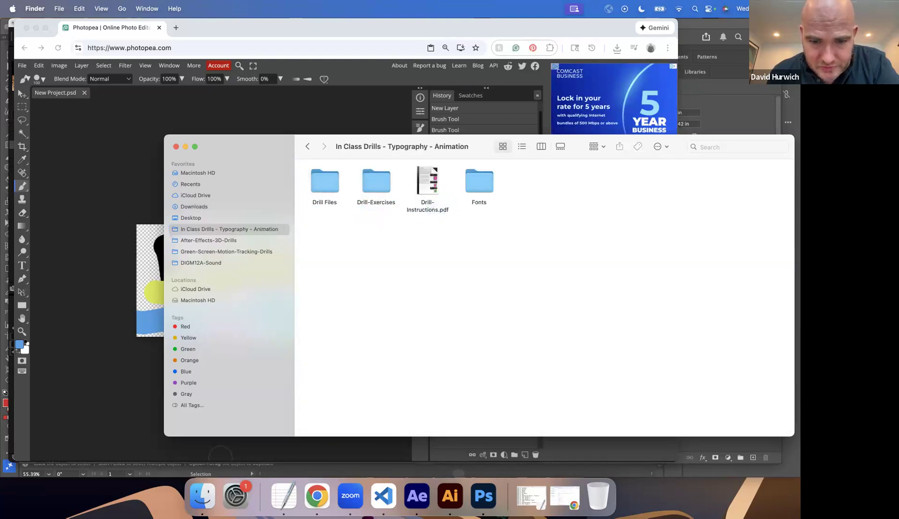
Switch to After Effects and import My-Alpha-Matte.png from the Drill Files folder into the project.
{"action": "left_click", "coordinate": [417, 495]}
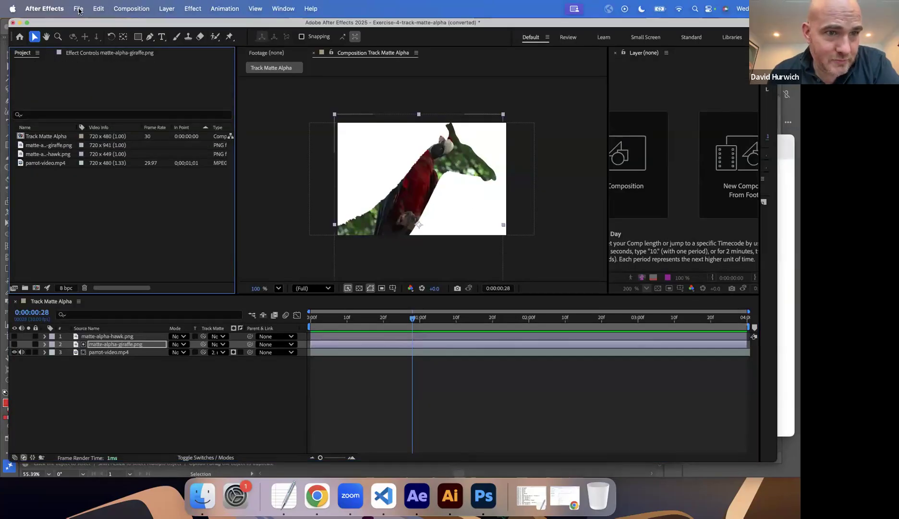
{"action": "left_click", "coordinate": [78, 9]}
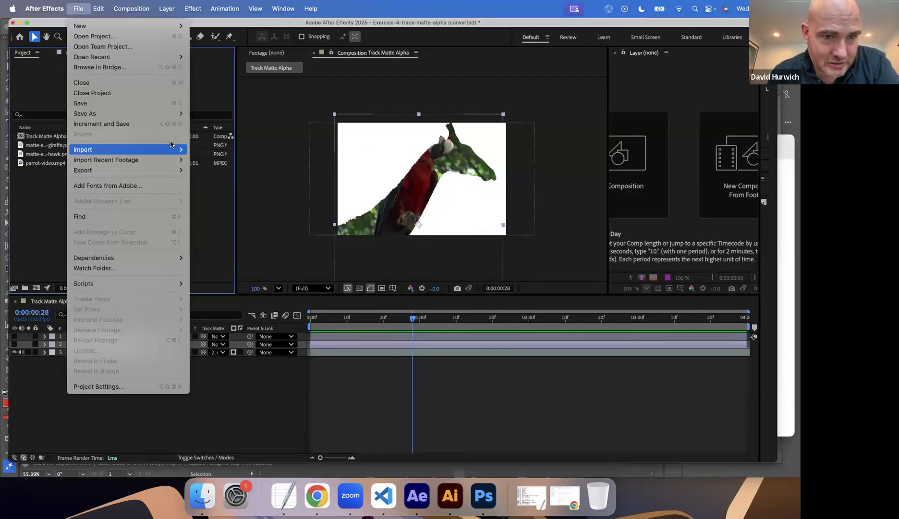
{"action": "left_click", "coordinate": [198, 152]}
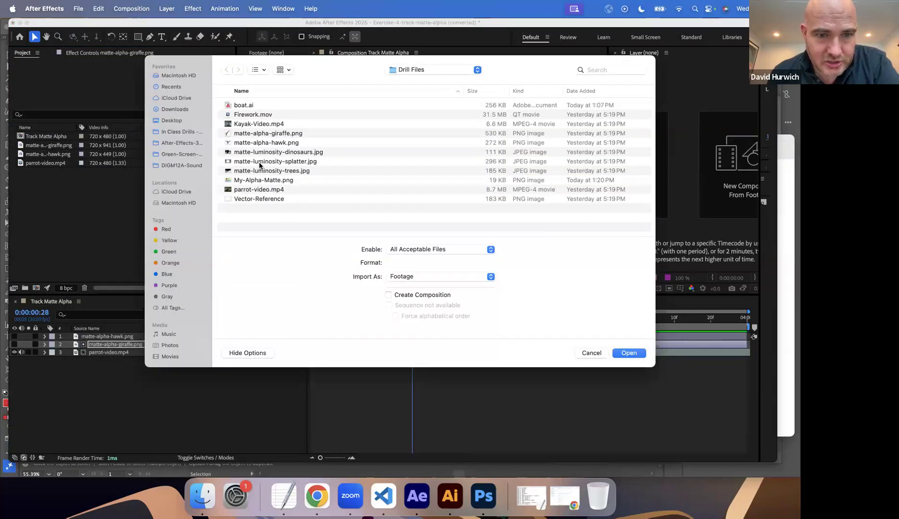
{"action": "left_click", "coordinate": [250, 182]}
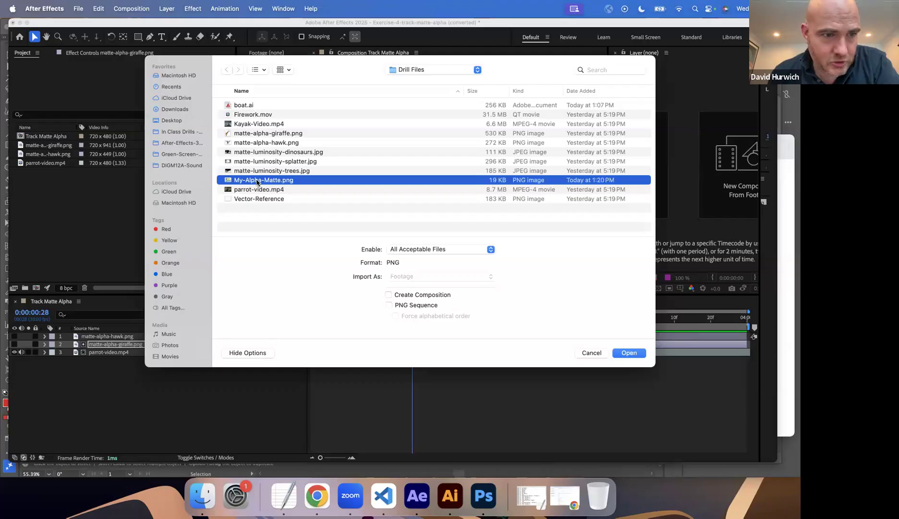
{"action": "double_click", "coordinate": [257, 181]}
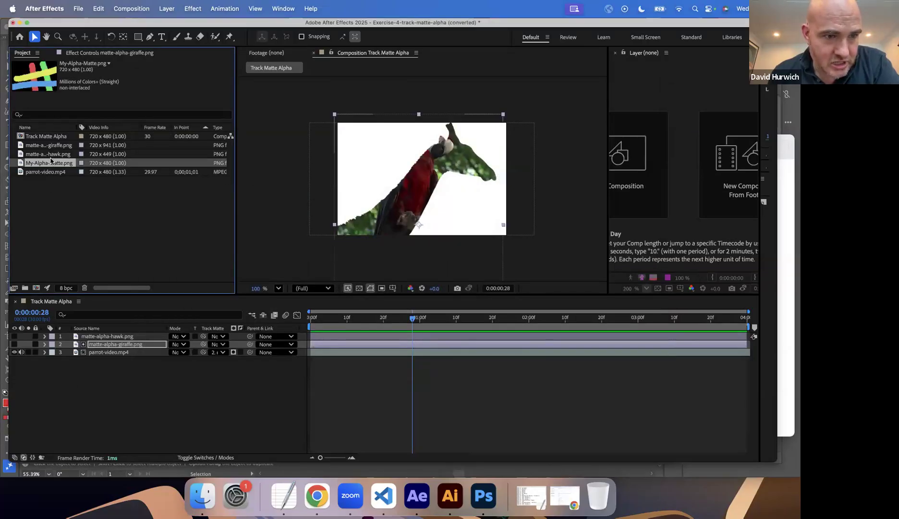
Replace the giraffe matte on parrot-video.mp4 with My-Alpha-Matte.png, placing the new image directly above the video in the timeline.
{"action": "left_click", "coordinate": [214, 353]}
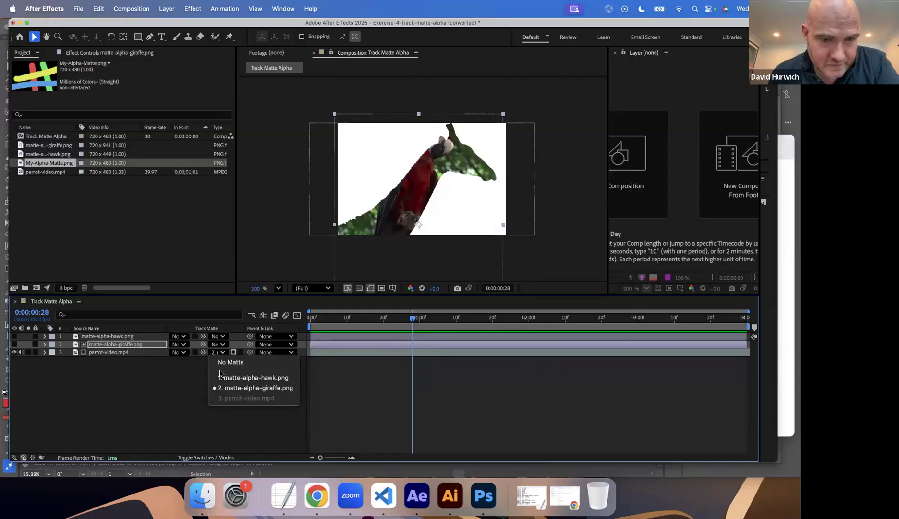
{"action": "left_click", "coordinate": [230, 362]}
{"action": "left_click_drag", "start_coordinate": [79, 337], "coordinate": [80, 348]}
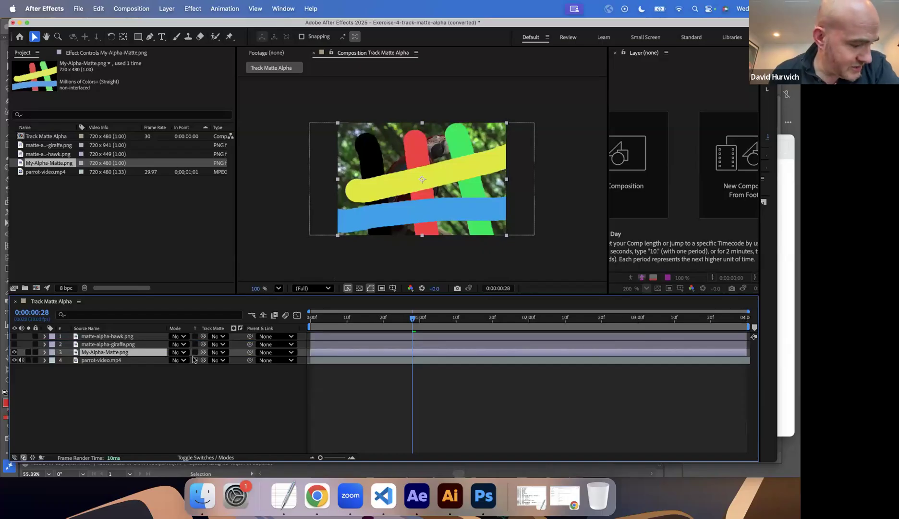
{"action": "left_click", "coordinate": [212, 361]}
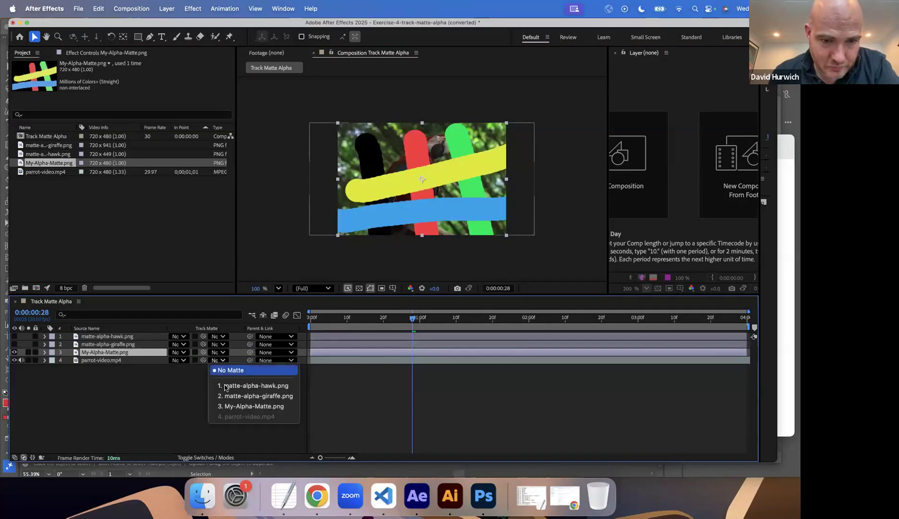
{"action": "left_click", "coordinate": [235, 406]}
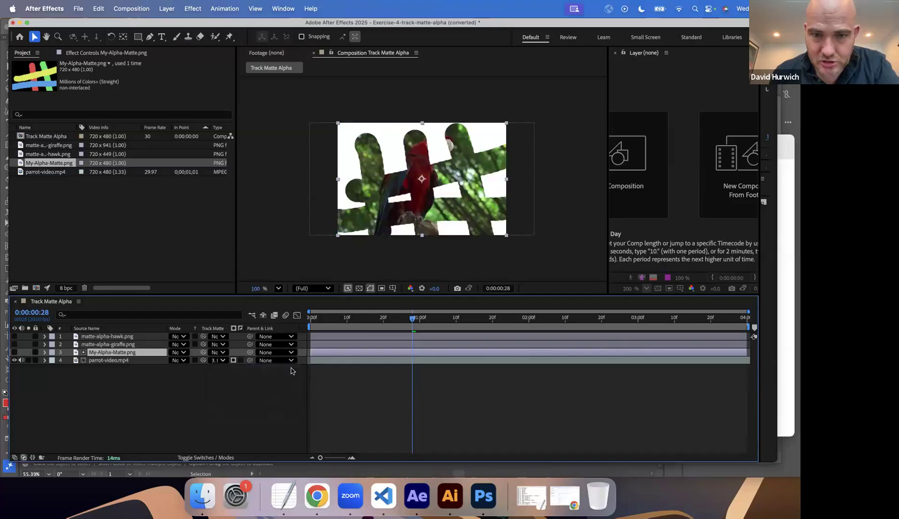
Preview the parrot video through the custom matte and save the project.
{"action": "key", "text": "space"}
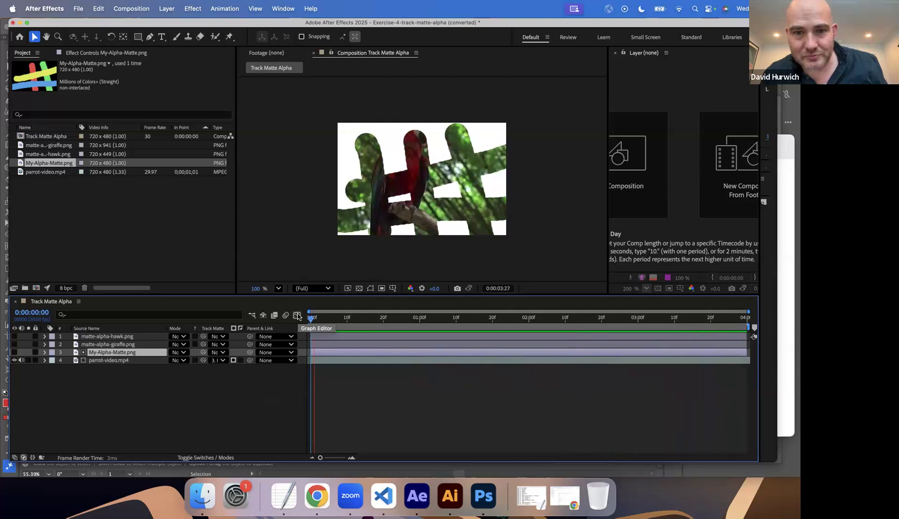
{"action": "key", "text": "space"}
{"action": "key", "text": "super+s"}
{"action": "key", "text": "Return"}
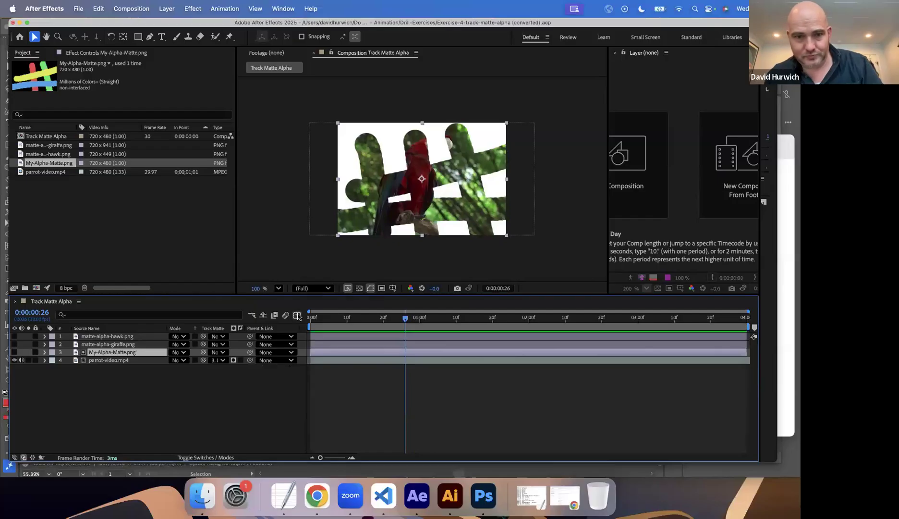
Open the project Exercise-8-Animated-Alpha-Matte-2.aep from the Drill-Exercises folder.
{"action": "key", "text": "super+o"}
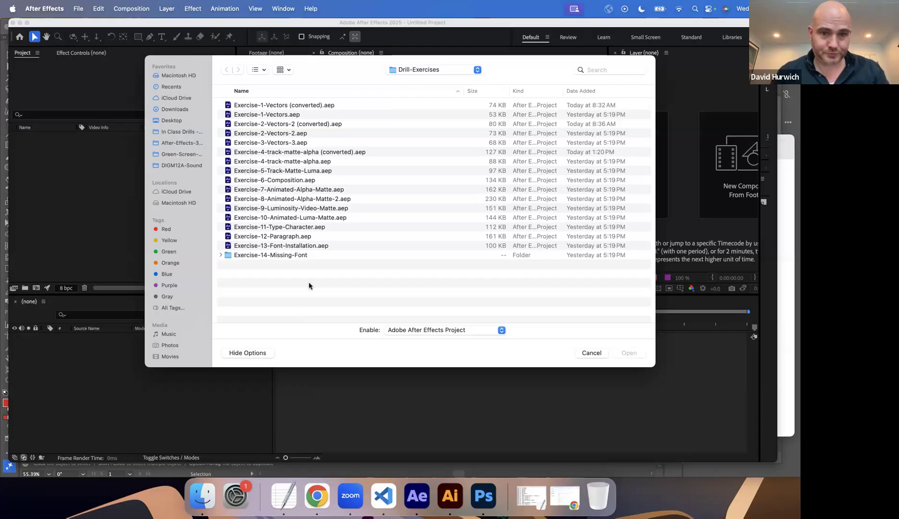
{"action": "double_click", "coordinate": [321, 199]}
{"action": "left_click", "coordinate": [475, 277]}
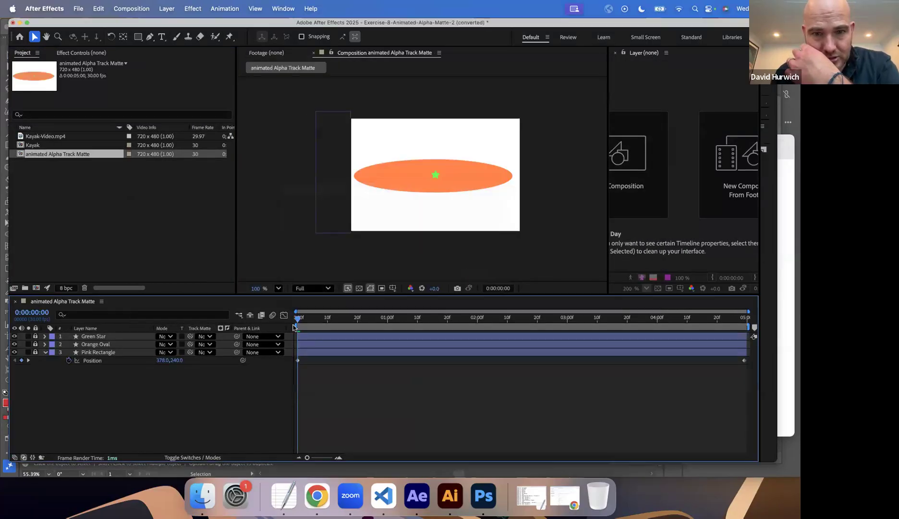
Play the animated Alpha Track Matte composition to examine the shape animation, and return the playhead to the start.
{"action": "key", "text": "space"}
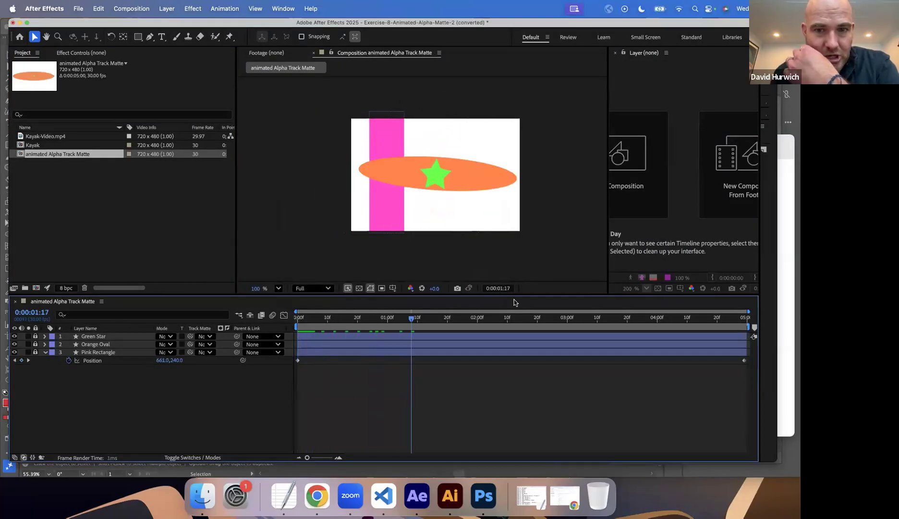
{"action": "key", "text": "space"}
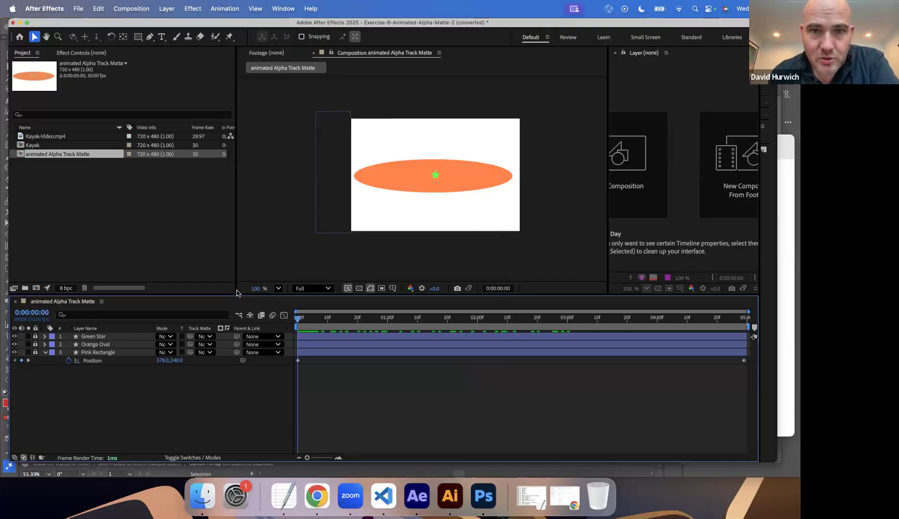
{"action": "key", "text": "space"}
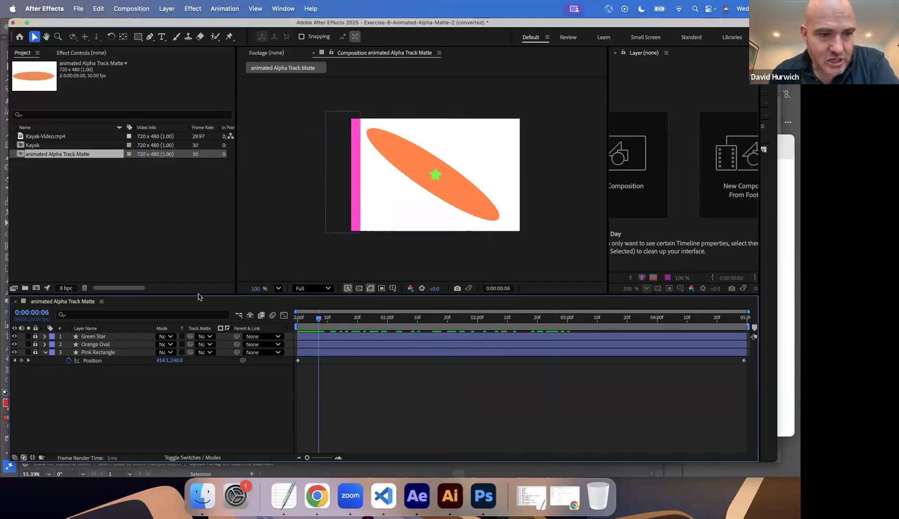
{"action": "left_click_drag", "start_coordinate": [703, 314], "coordinate": [295, 316]}
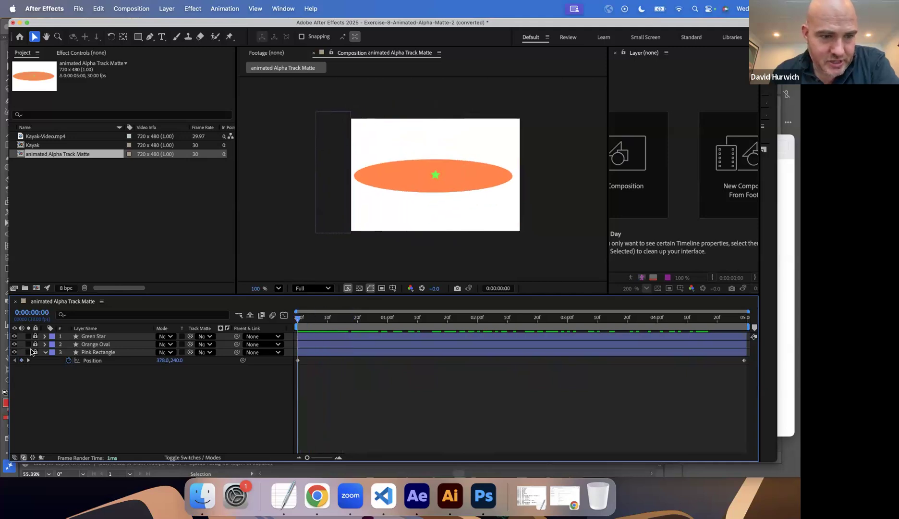
Inspect the properties of the Orange Oval and Green Star layers, and collapse all three shape layers.
{"action": "left_click", "coordinate": [44, 344]}
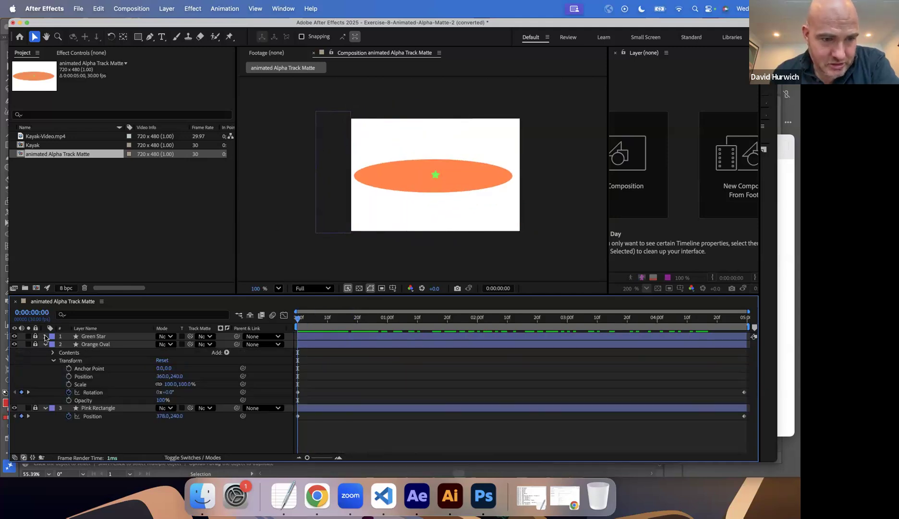
{"action": "left_click", "coordinate": [45, 336]}
{"action": "left_click", "coordinate": [45, 336]}
{"action": "left_click", "coordinate": [44, 344]}
{"action": "left_click", "coordinate": [44, 353]}
Scrub through the timeline to 0:00:03:08 and replay the shape animation from the first frame.
{"action": "left_click_drag", "start_coordinate": [316, 324], "coordinate": [591, 324]}
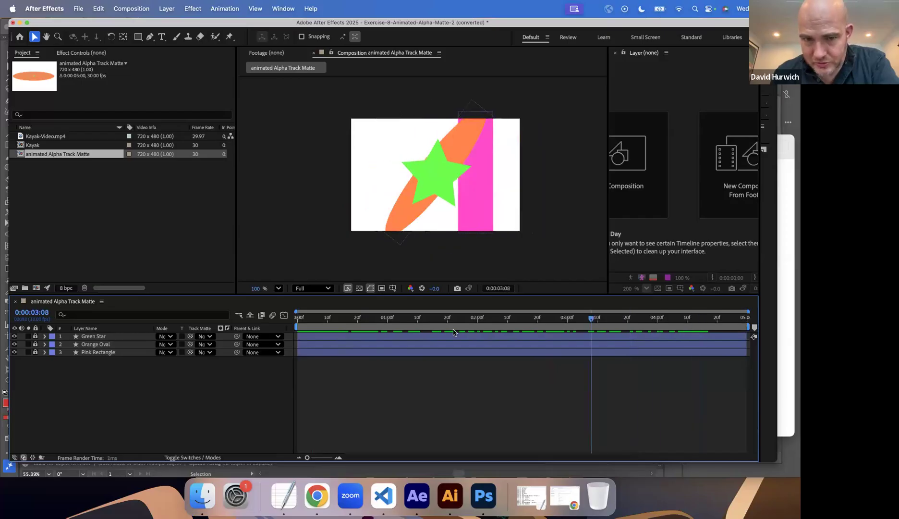
{"action": "key", "text": "Home"}
{"action": "key", "text": "space"}
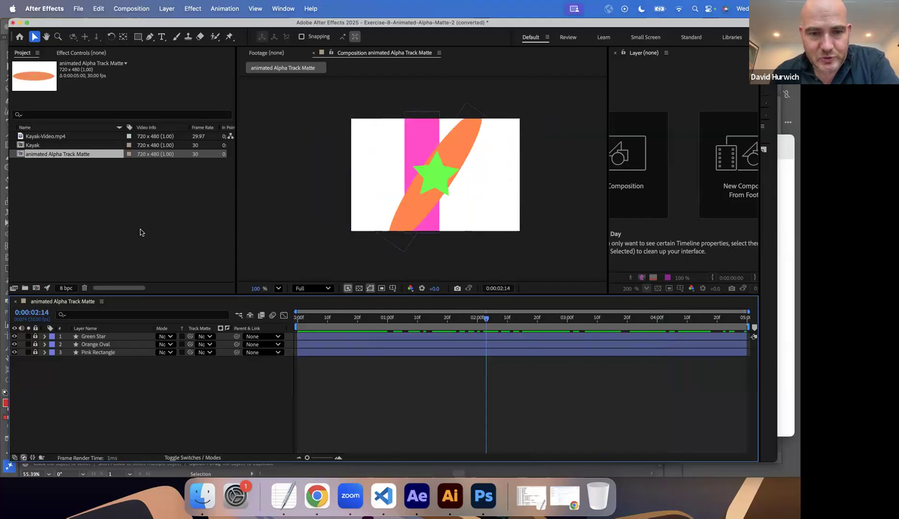
Display the Alpha channel of the animated Alpha Track Matte composition and play the shape animation as a black-and-white matte.
{"action": "key", "text": "space"}
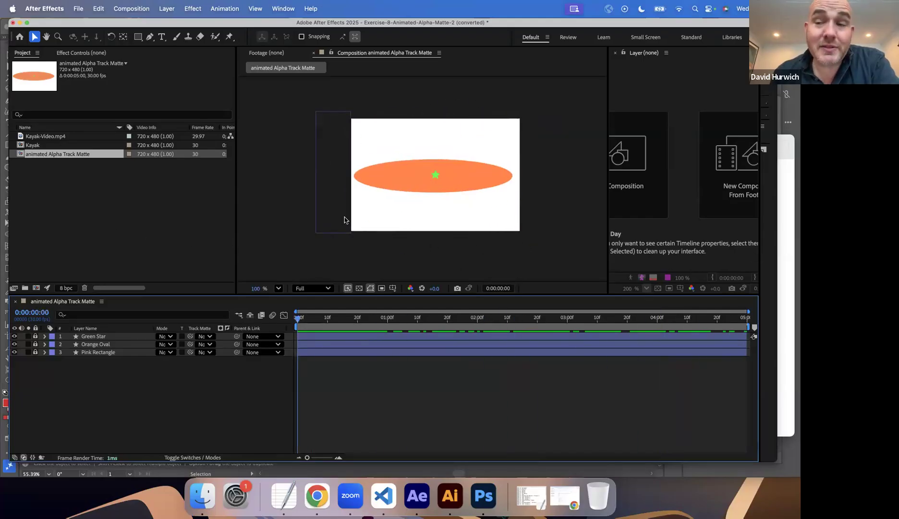
{"action": "left_click", "coordinate": [408, 288]}
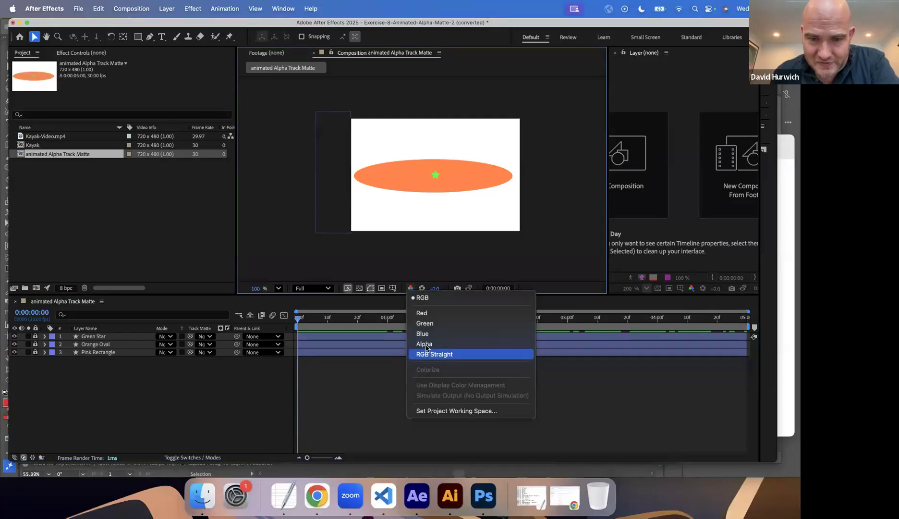
{"action": "left_click", "coordinate": [424, 344]}
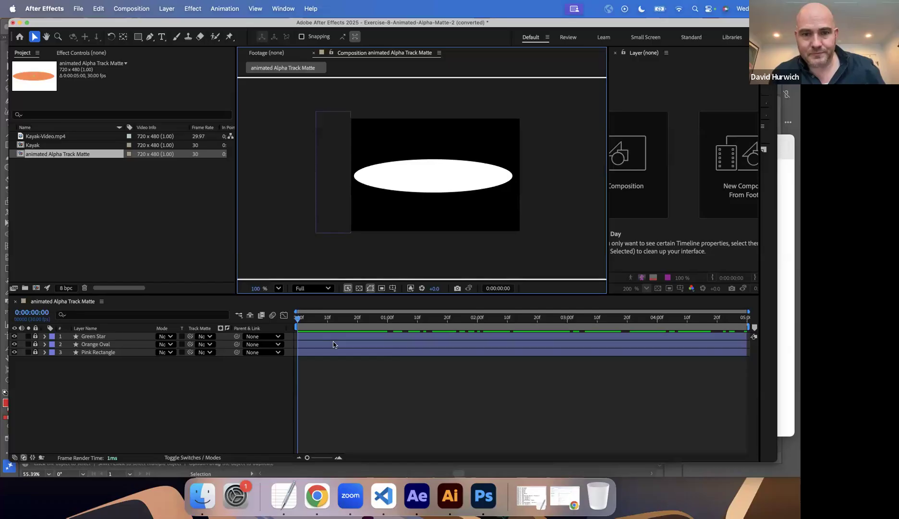
{"action": "key", "text": "space"}
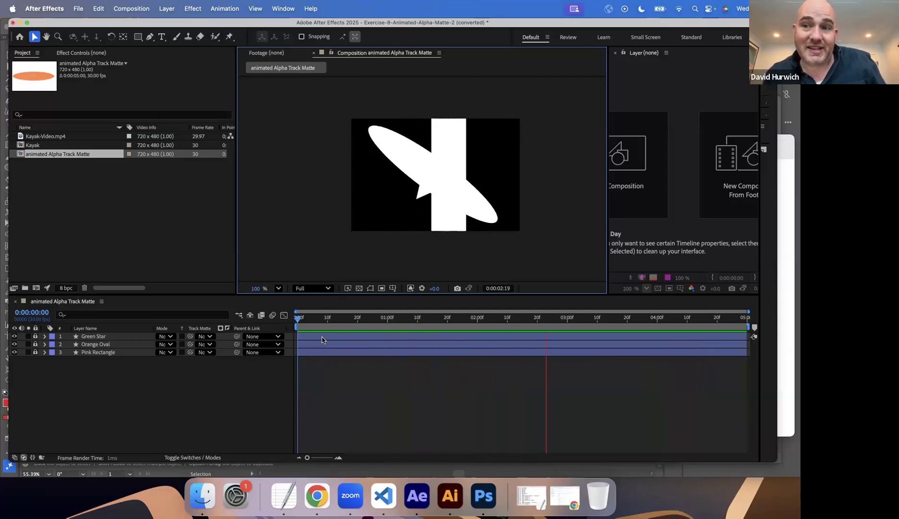
{"action": "key", "text": "space"}
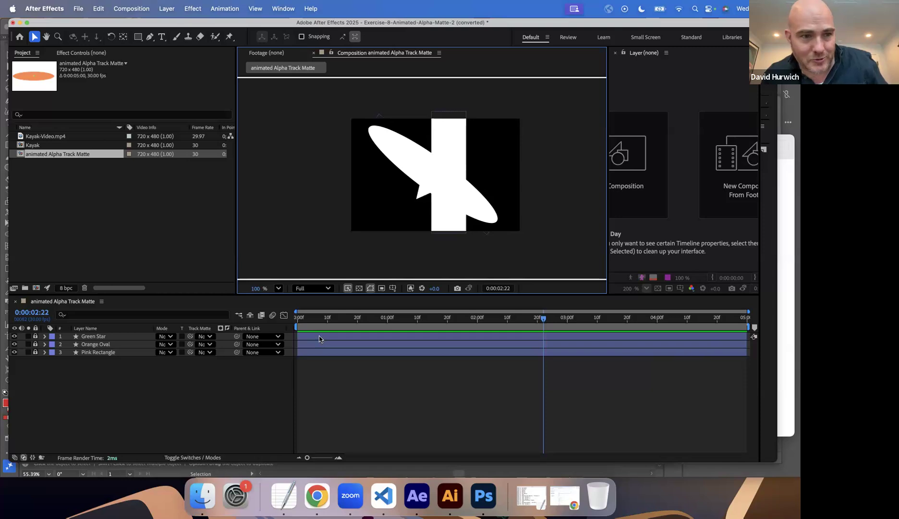
{"action": "key", "text": "space"}
{"action": "key", "text": "space"}
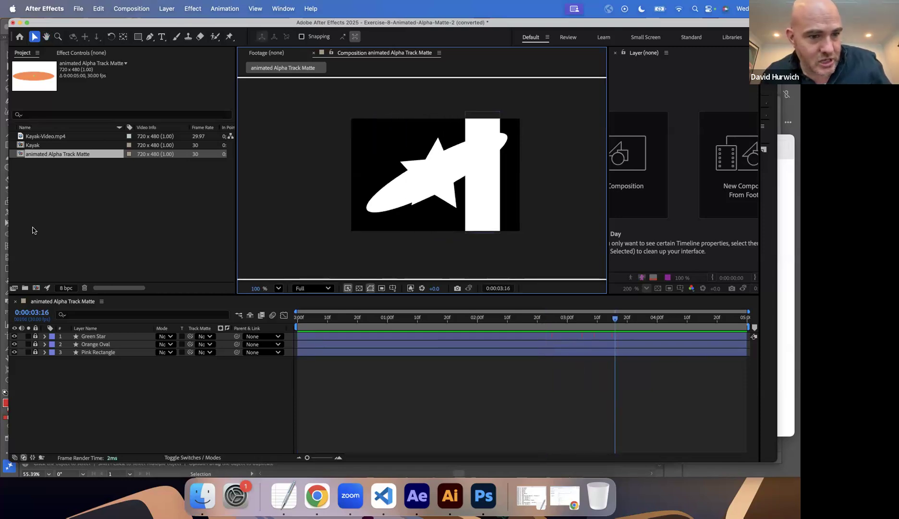
Open the Kayak composition, place the animated Alpha Track Matte composition above Kayak-Video.mp4, and preview it from the first frame.
{"action": "double_click", "coordinate": [20, 147]}
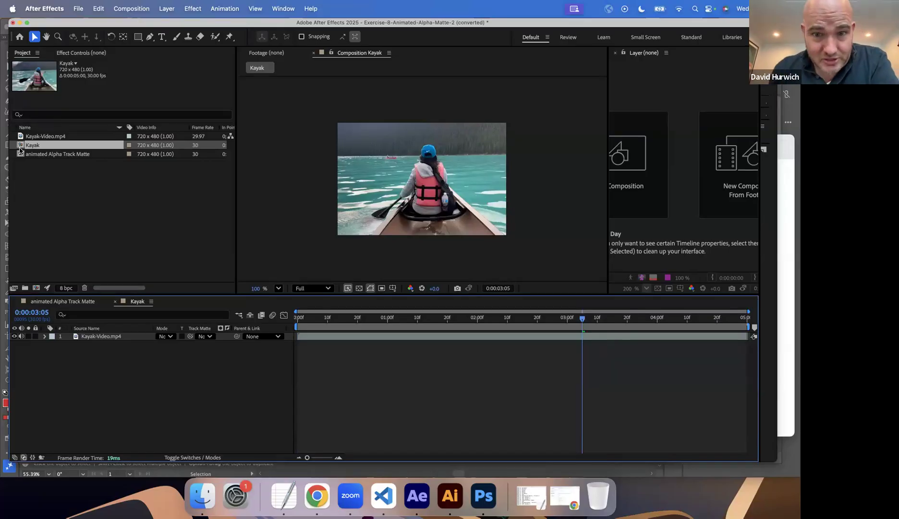
{"action": "left_click_drag", "start_coordinate": [21, 154], "coordinate": [85, 337]}
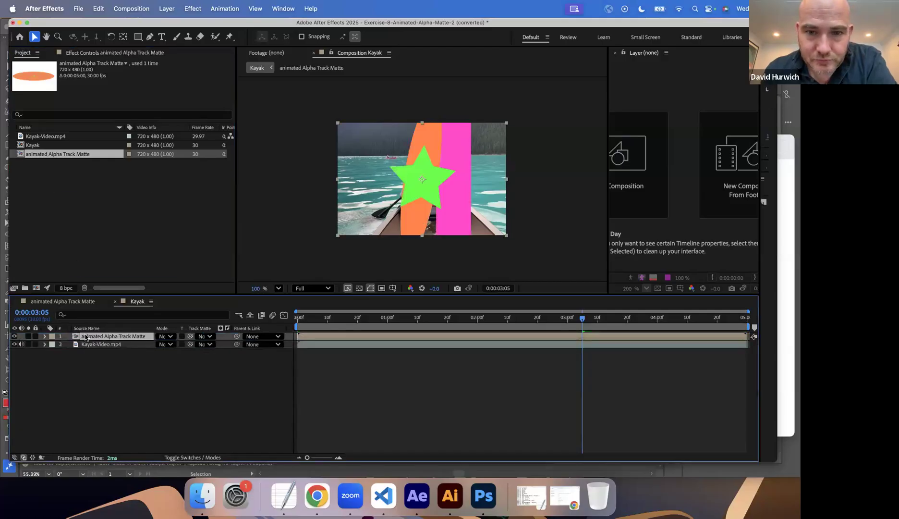
{"action": "left_click_drag", "start_coordinate": [320, 317], "coordinate": [283, 316]}
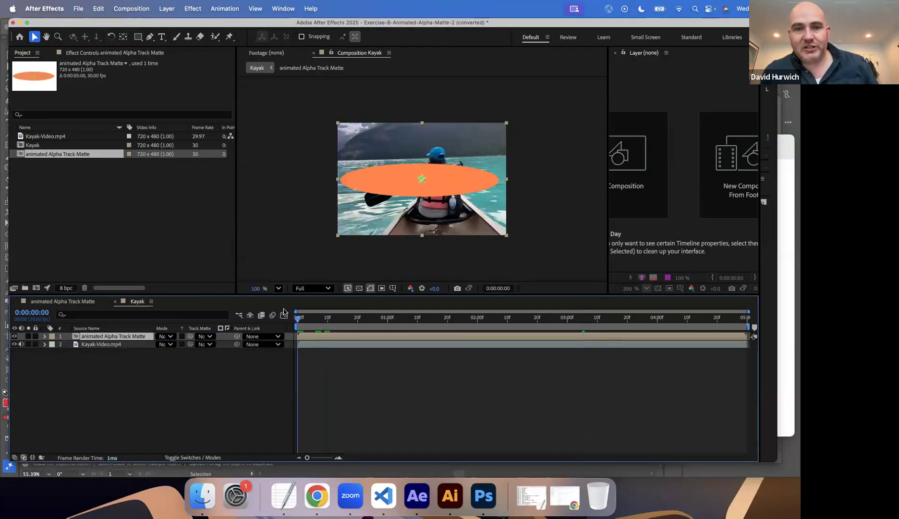
{"action": "key", "text": "space"}
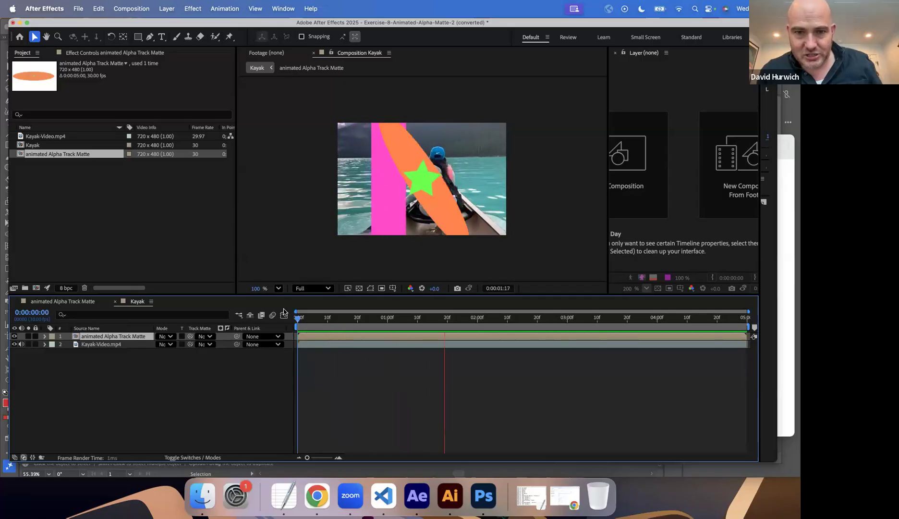
{"action": "key", "text": "space"}
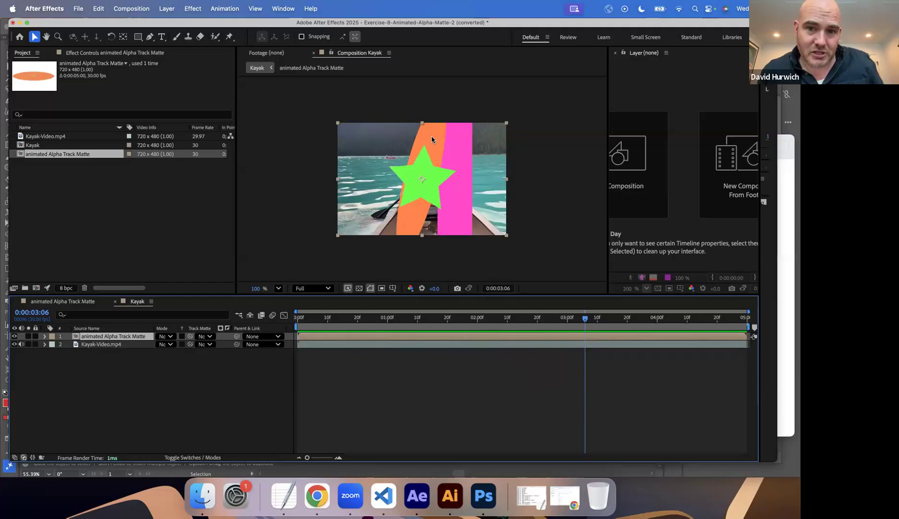
Set the animated Alpha Track Matte layer as the track matte of Kayak-Video.mp4 and preview the masked video from the start.
{"action": "left_click", "coordinate": [201, 344]}
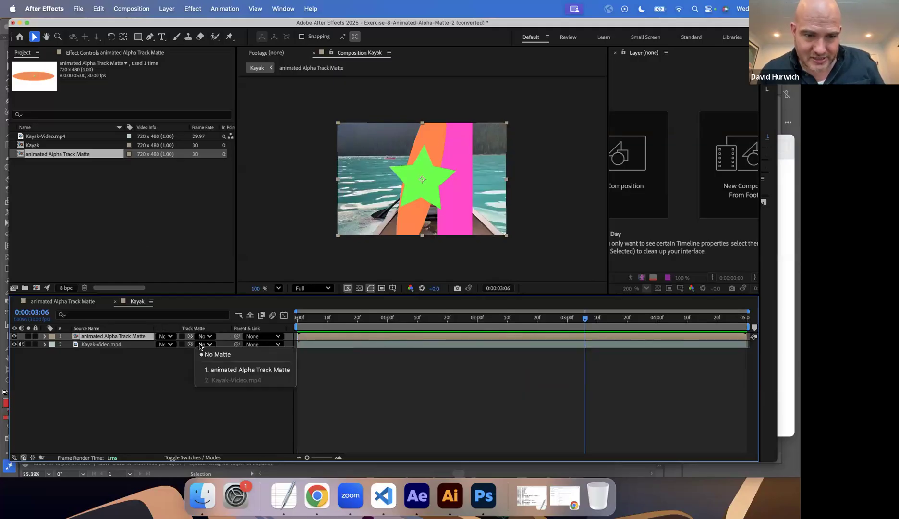
{"action": "left_click", "coordinate": [230, 369]}
{"action": "key", "text": "Home"}
{"action": "key", "text": "space"}
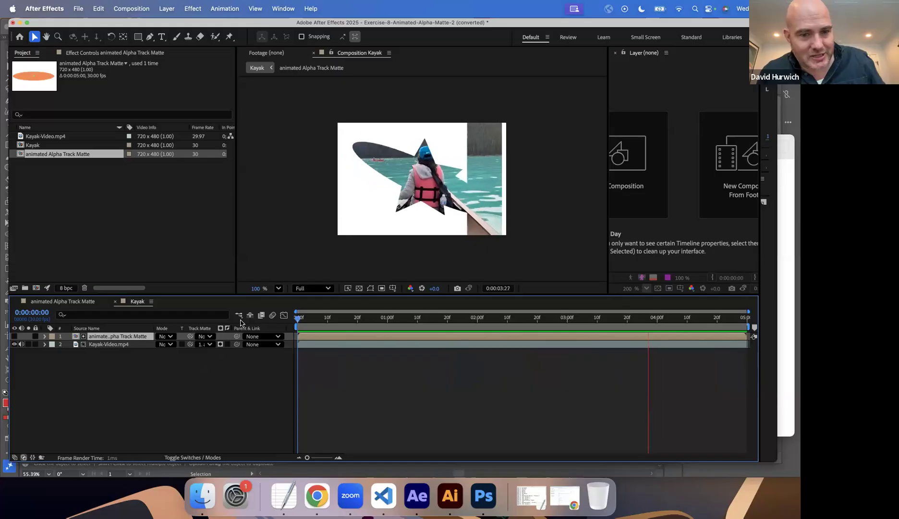
{"action": "key", "text": "space"}
Return to the animated Alpha Track Matte composition and set its channel display to RGB.
{"action": "left_click", "coordinate": [63, 300]}
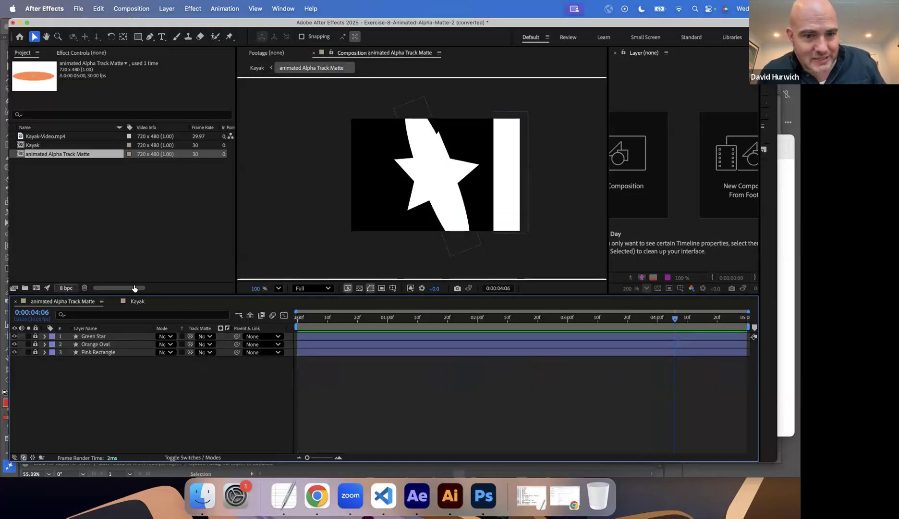
{"action": "left_click", "coordinate": [411, 288]}
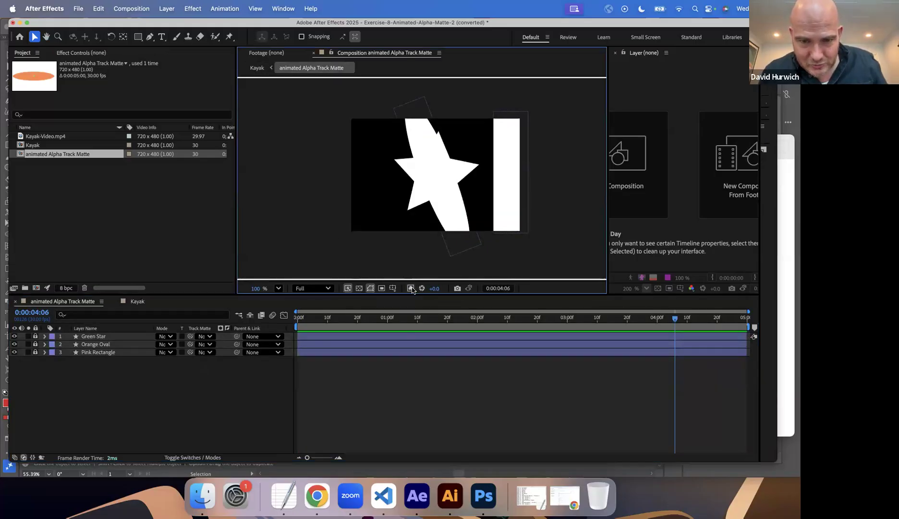
{"action": "left_click", "coordinate": [418, 298]}
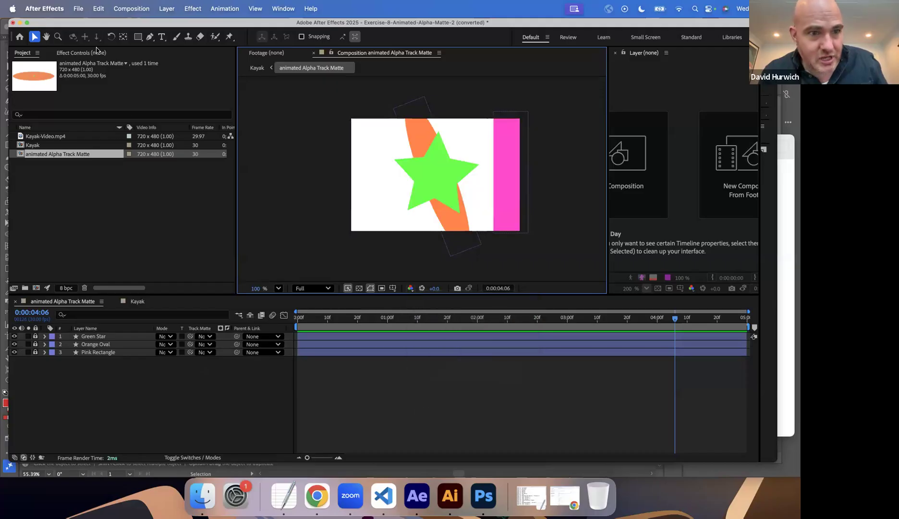
Draw a magenta circle with the Ellipse tool just outside the lower-left corner of the composition frame.
{"action": "mouse_move", "coordinate": [138, 40]}
{"action": "left_mouse_down"}
{"action": "mouse_move", "coordinate": [182, 66]}
{"action": "mouse_move", "coordinate": [182, 57]}
{"action": "left_mouse_up"}
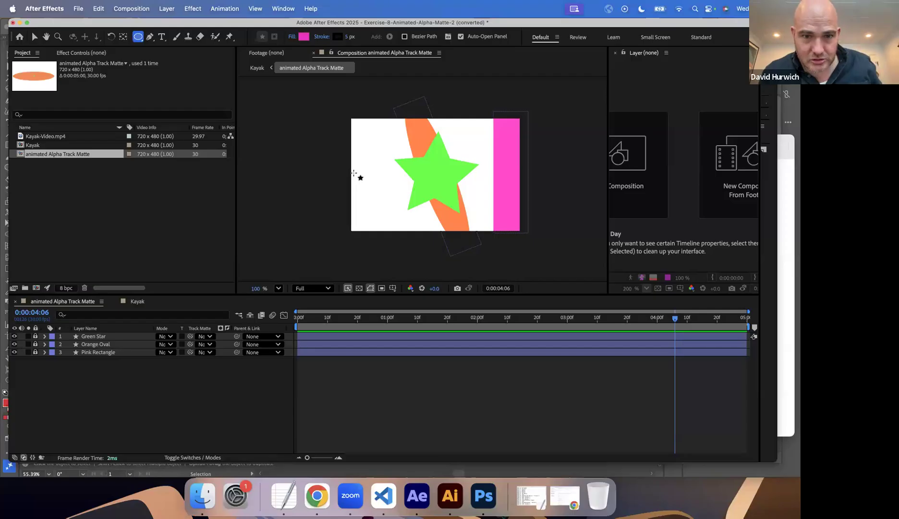
{"action": "mouse_move", "coordinate": [354, 173]}
{"action": "left_mouse_down"}
{"action": "mouse_move", "coordinate": [399, 219]}
{"action": "mouse_move", "coordinate": [355, 231]}
{"action": "mouse_move", "coordinate": [323, 262]}
{"action": "left_mouse_up"}
{"action": "left_click", "coordinate": [34, 36]}
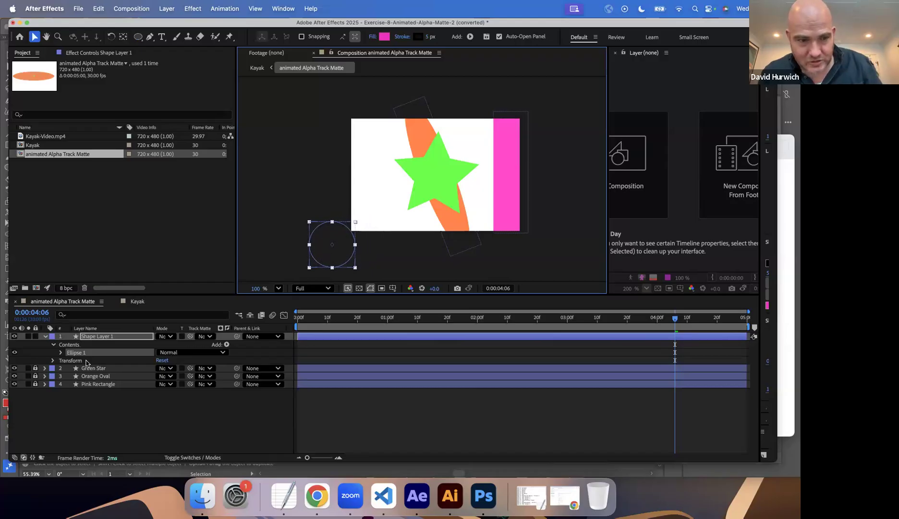
Animate the circle's Position from the lower-left corner near the first frame to the upper-right corner at 0:00:04:06.
{"action": "key", "text": "p"}
{"action": "left_click", "coordinate": [69, 344]}
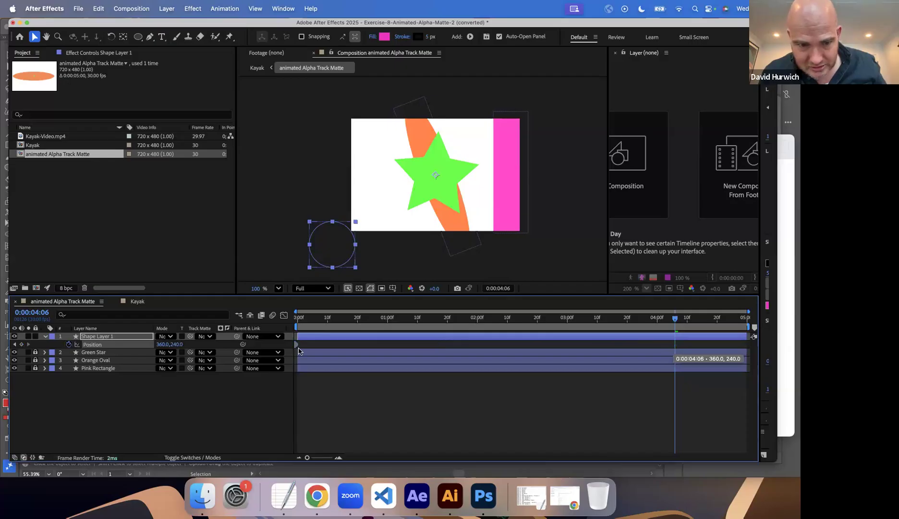
{"action": "left_click_drag", "start_coordinate": [299, 350], "coordinate": [300, 349]}
{"action": "left_click_drag", "start_coordinate": [349, 227], "coordinate": [551, 91]}
{"action": "mouse_move", "coordinate": [301, 320]}
{"action": "left_mouse_down"}
{"action": "mouse_move", "coordinate": [668, 312]}
{"action": "mouse_move", "coordinate": [442, 311]}
{"action": "mouse_move", "coordinate": [289, 326]}
{"action": "left_mouse_up"}
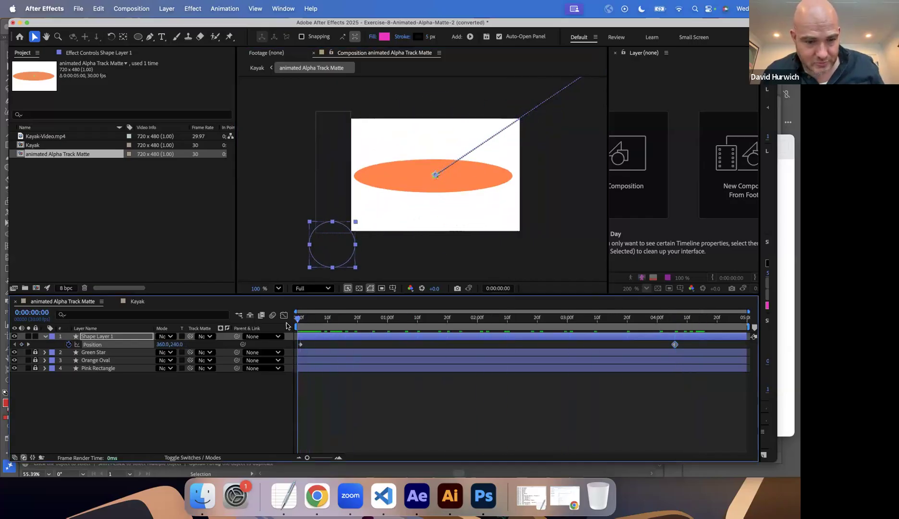
Keyframe the circle's Scale from 100% at the first frame to 475% at 0:00:04:06, and preview the animation.
{"action": "key", "text": "s"}
{"action": "key", "text": "u"}
{"action": "key", "text": "u"}
{"action": "key", "text": "u"}
{"action": "key", "text": "s"}
{"action": "left_click", "coordinate": [69, 344]}
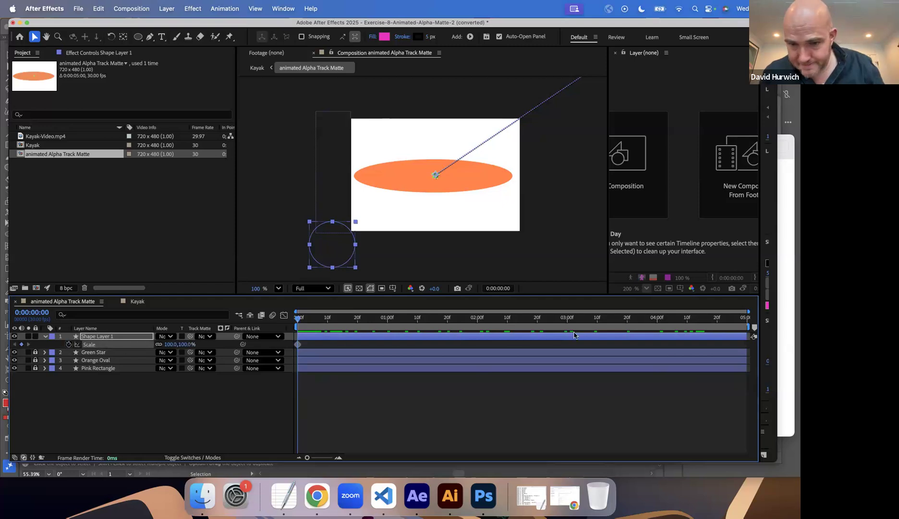
{"action": "key", "text": "shift+p"}
{"action": "left_click", "coordinate": [673, 328]}
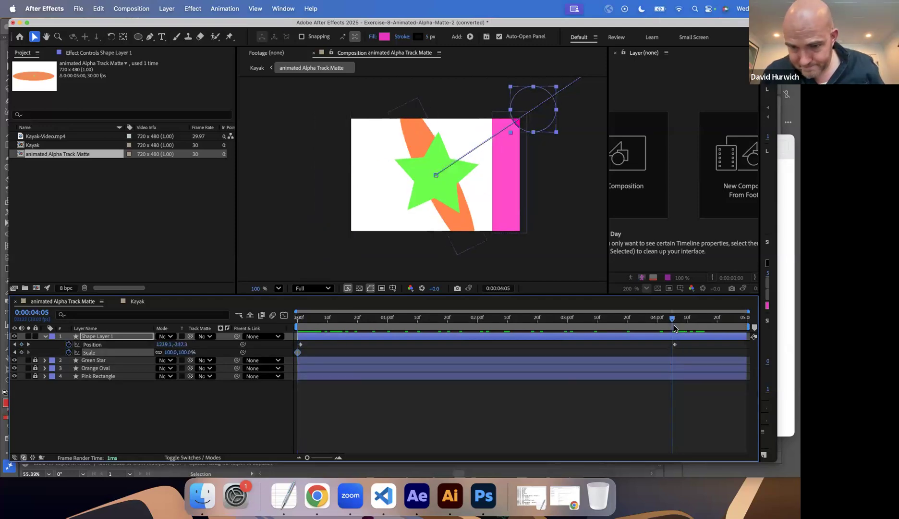
{"action": "left_click_drag", "start_coordinate": [674, 329], "coordinate": [676, 328]}
{"action": "left_click_drag", "start_coordinate": [166, 354], "coordinate": [305, 319]}
{"action": "key", "text": "Home"}
{"action": "key", "text": "space"}
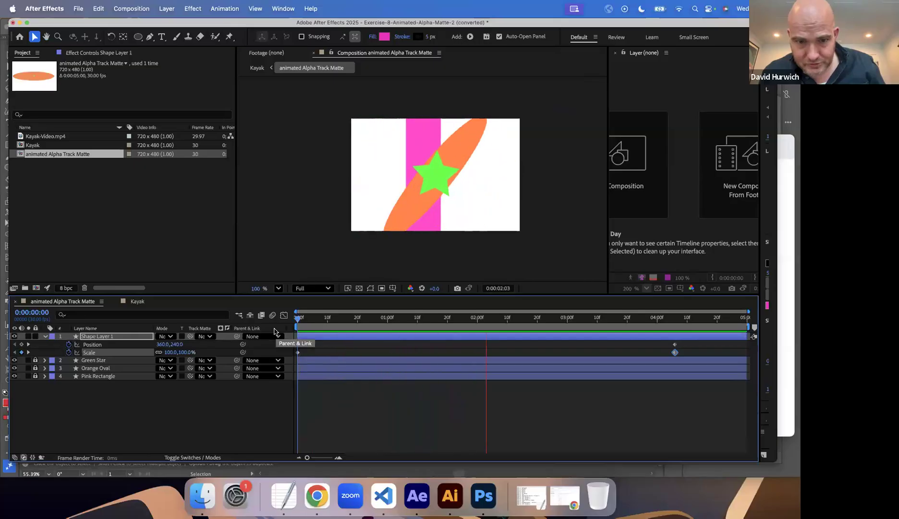
{"action": "key", "text": "space"}
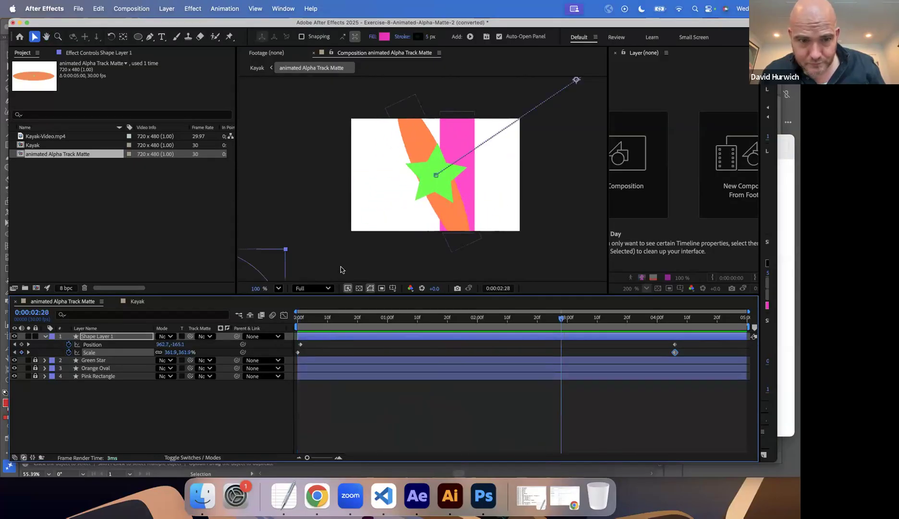
Move the circle's anchor point onto the circle at 0:00:02:28 using the Pan Behind tool, and preview from the first frame.
{"action": "scroll", "coordinate": [340, 269], "scroll_direction": "down", "scroll_amount": 5}
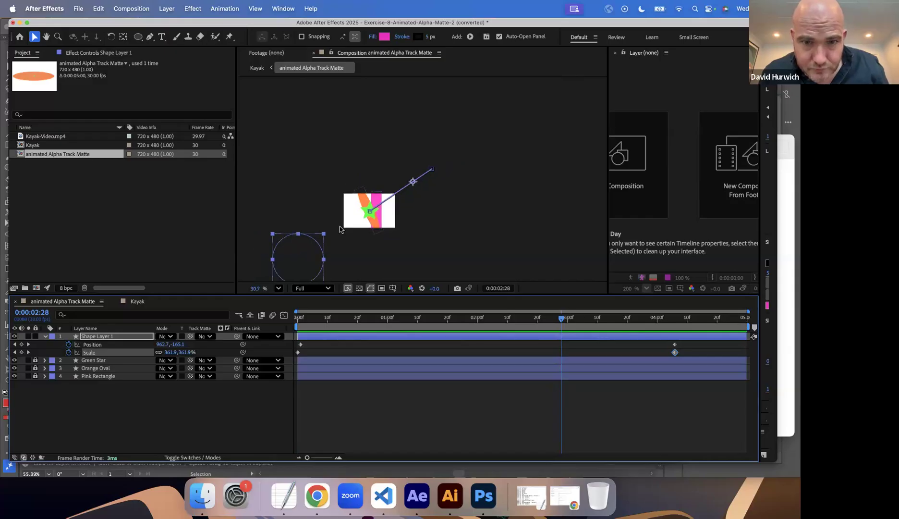
{"action": "left_click", "coordinate": [123, 39]}
{"action": "left_click_drag", "start_coordinate": [412, 182], "coordinate": [392, 202]}
{"action": "mouse_move", "coordinate": [301, 259]}
{"action": "left_mouse_down"}
{"action": "mouse_move", "coordinate": [288, 263]}
{"action": "mouse_move", "coordinate": [295, 264]}
{"action": "left_mouse_up"}
{"action": "left_click", "coordinate": [297, 330]}
{"action": "key", "text": "space"}
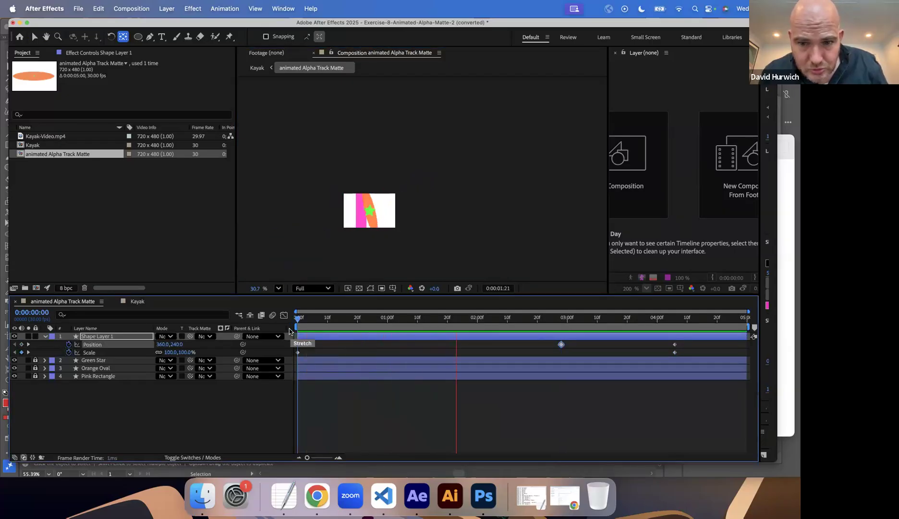
{"action": "key", "text": "space"}
Shift the circle's ending Scale keyframe to 0:00:01:19.
{"action": "key", "text": "period"}
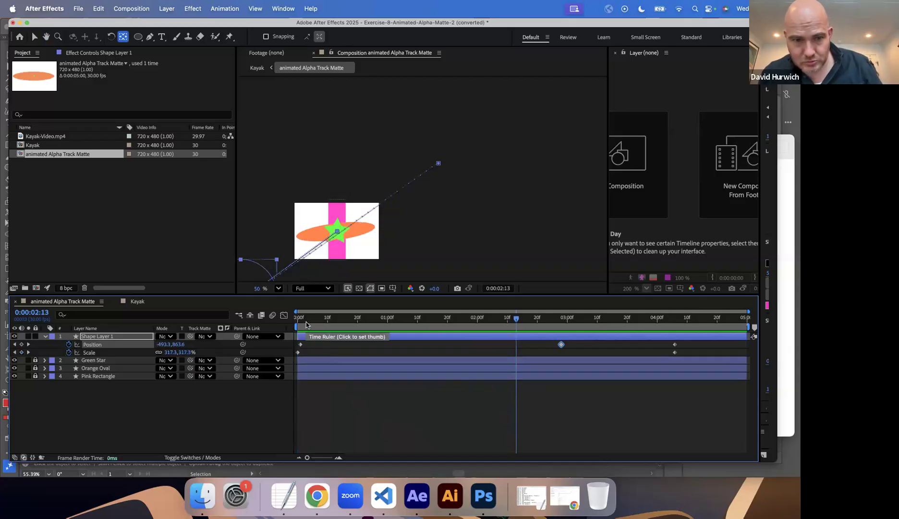
{"action": "left_click_drag", "start_coordinate": [303, 326], "coordinate": [443, 330]}
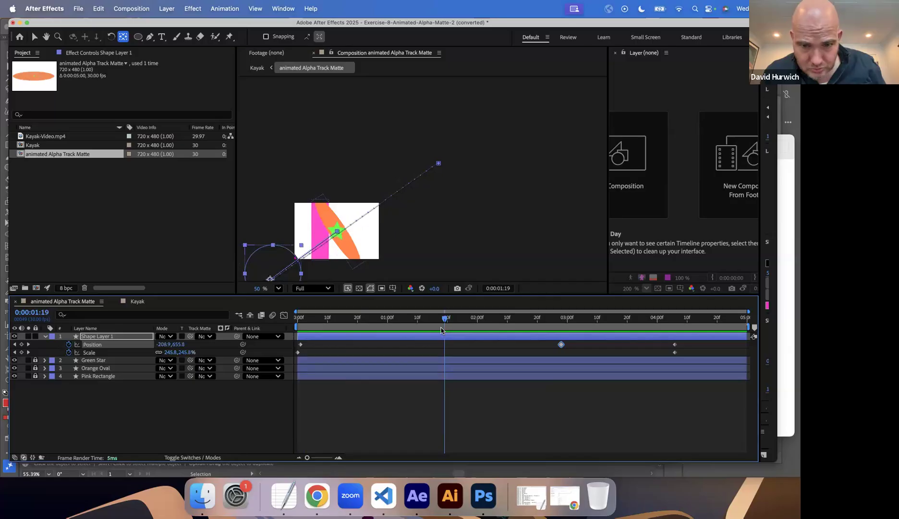
{"action": "left_click_drag", "start_coordinate": [674, 354], "coordinate": [444, 365]}
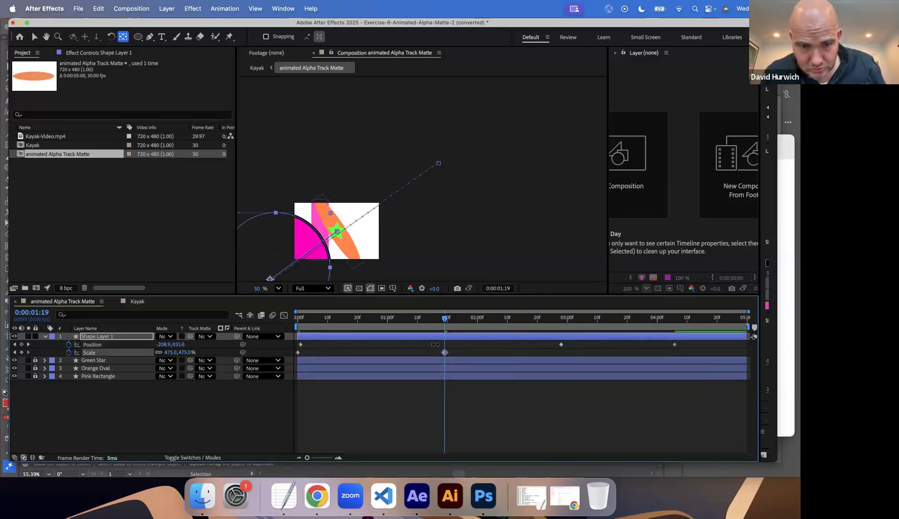
Select all of the circle's Position keyframes and examine its size and motion path at 0:00:02:13.
{"action": "left_click_drag", "start_coordinate": [448, 319], "coordinate": [516, 318]}
{"action": "left_click", "coordinate": [322, 243]}
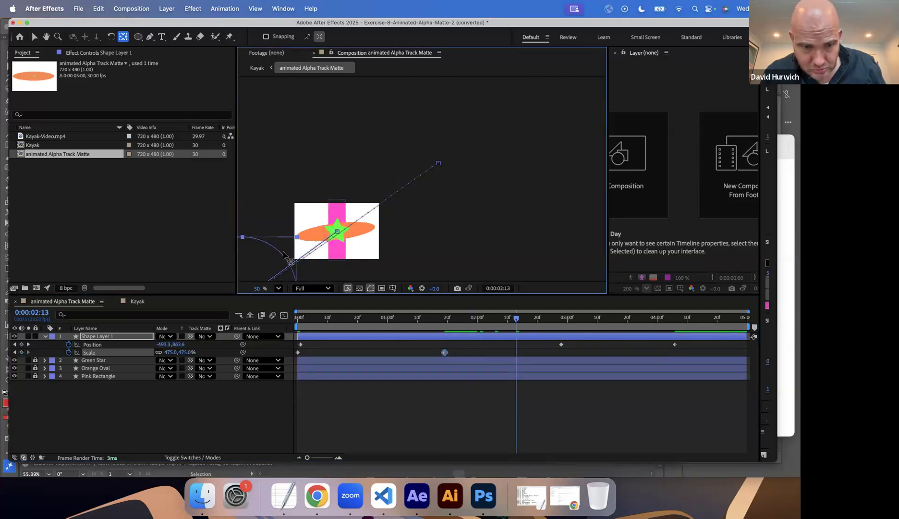
{"action": "left_click", "coordinate": [117, 345]}
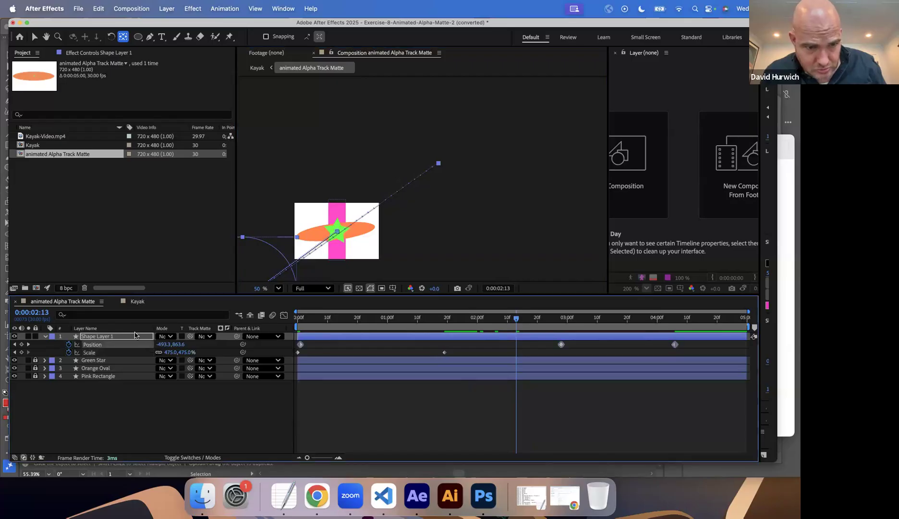
{"action": "left_click", "coordinate": [279, 257]}
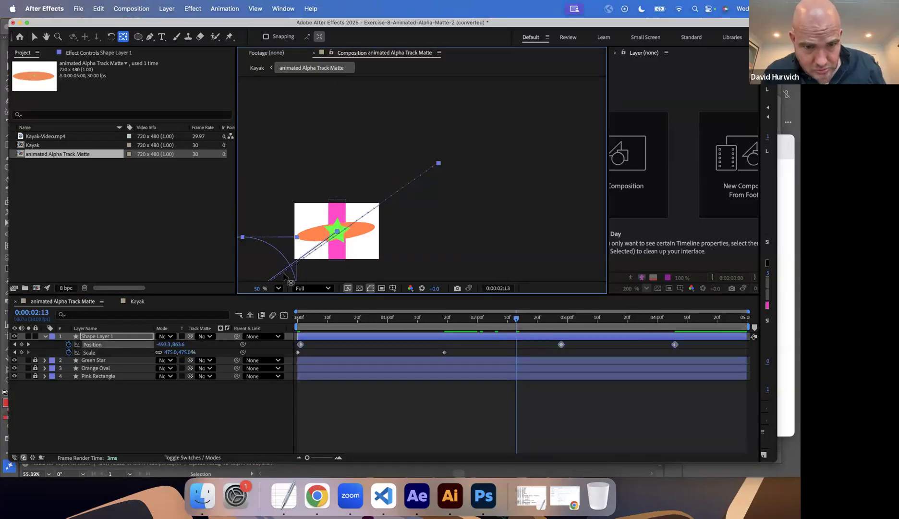
{"action": "key", "text": "comma"}
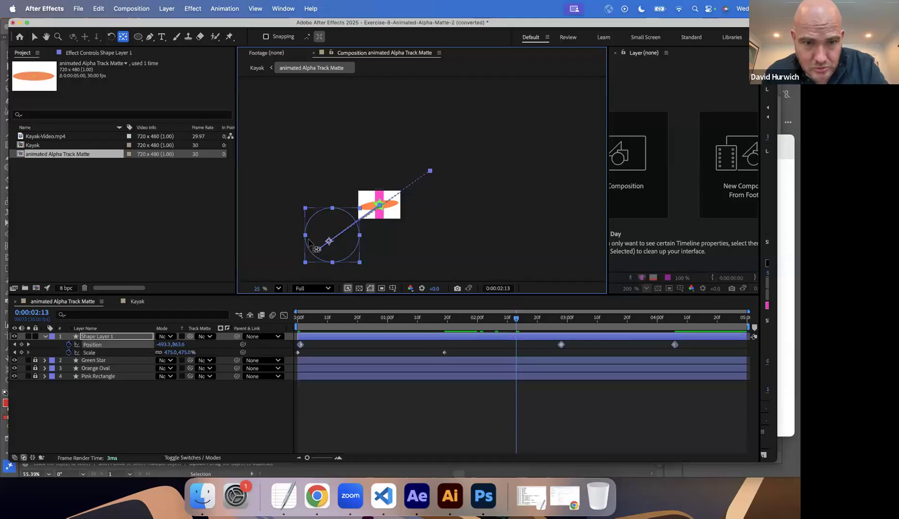
Return the playhead to the first frame and open the Kayak composition to view the circle within the matte.
{"action": "left_click_drag", "start_coordinate": [298, 318], "coordinate": [183, 318]}
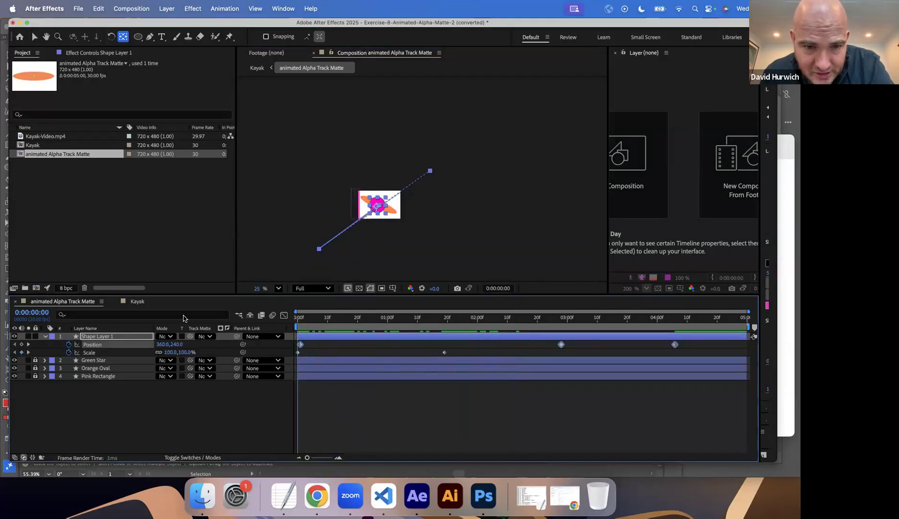
{"action": "left_click", "coordinate": [138, 301]}
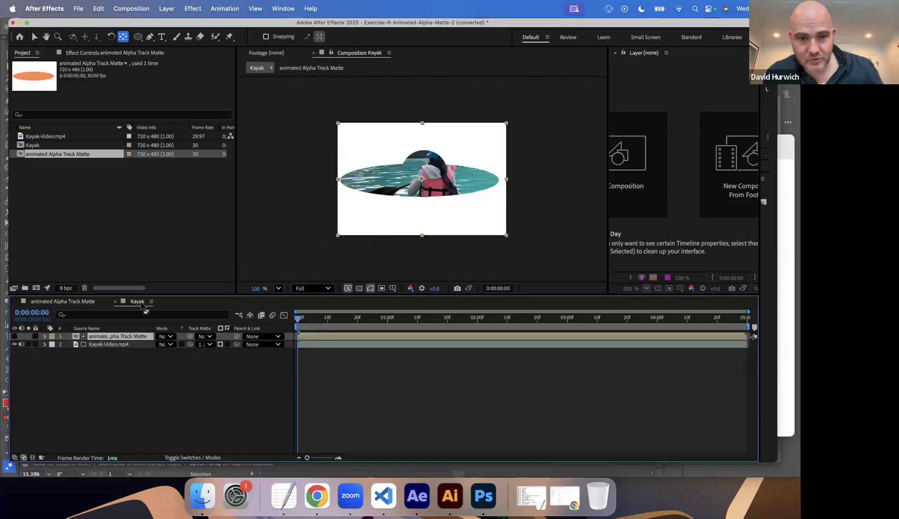
Preview the Kayak composition's animated matte, restarting playback from the first frame.
{"action": "key", "text": "space"}
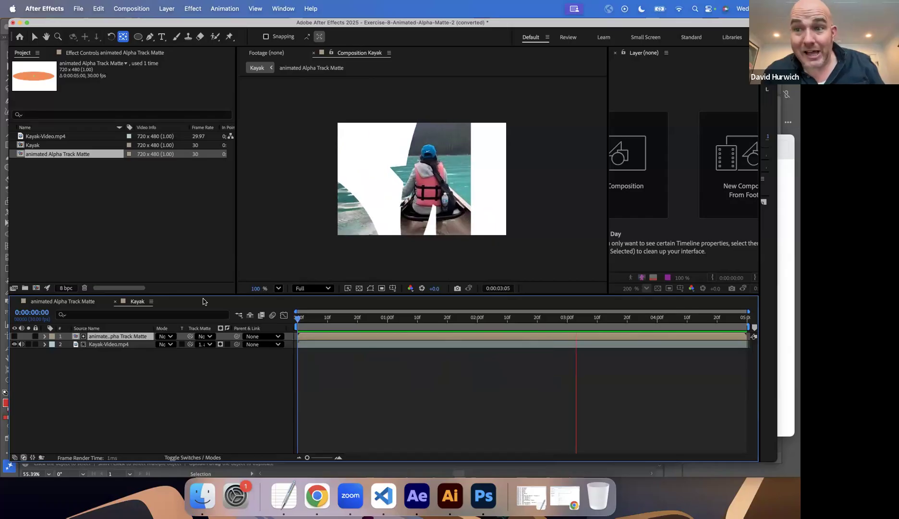
{"action": "key", "text": "space"}
{"action": "left_click", "coordinate": [297, 327]}
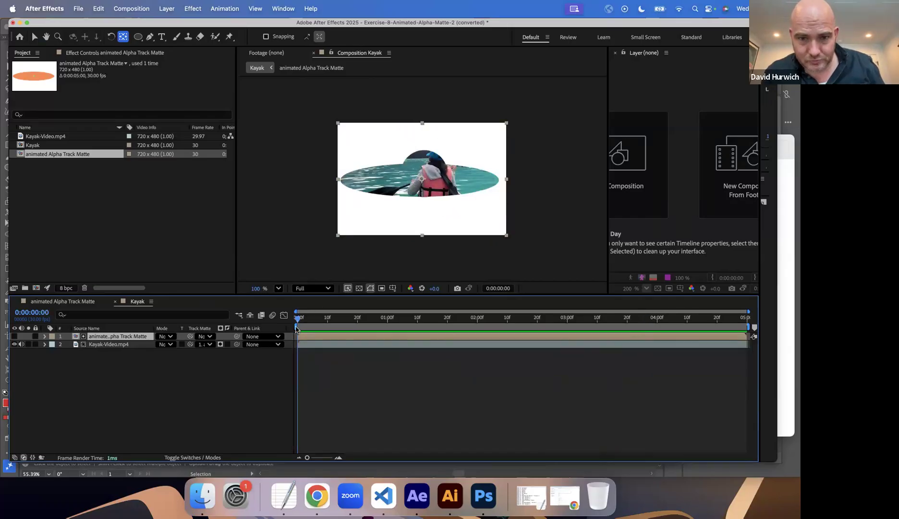
{"action": "key", "text": "space"}
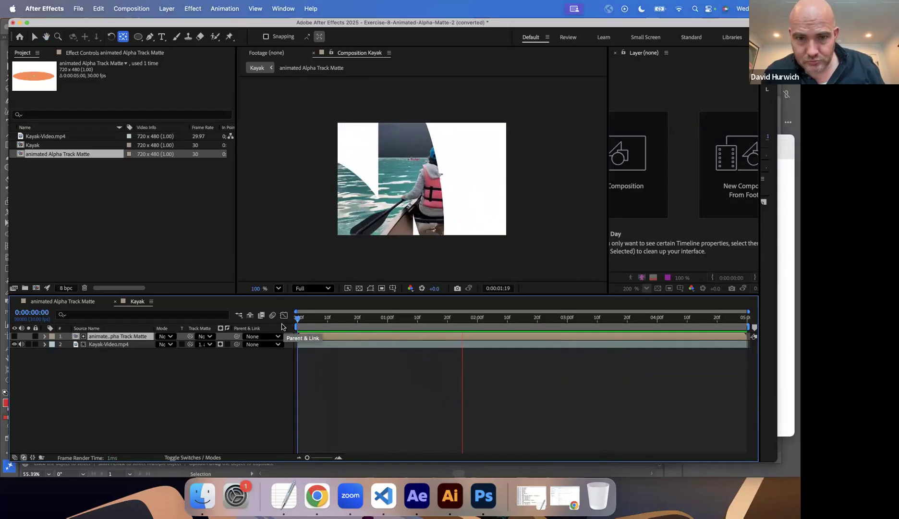
{"action": "key", "text": "space"}
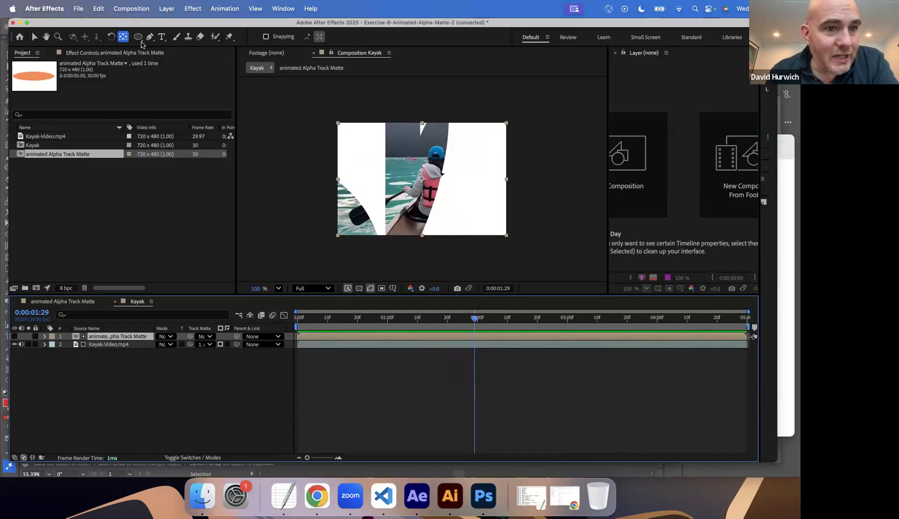
Save the Exercise 8 project in Drill-Exercises under its converted name and open Exercise-9-Luminosity-Video-Matte.aep from the same folder.
{"action": "left_click", "coordinate": [77, 9]}
{"action": "left_click", "coordinate": [84, 34]}
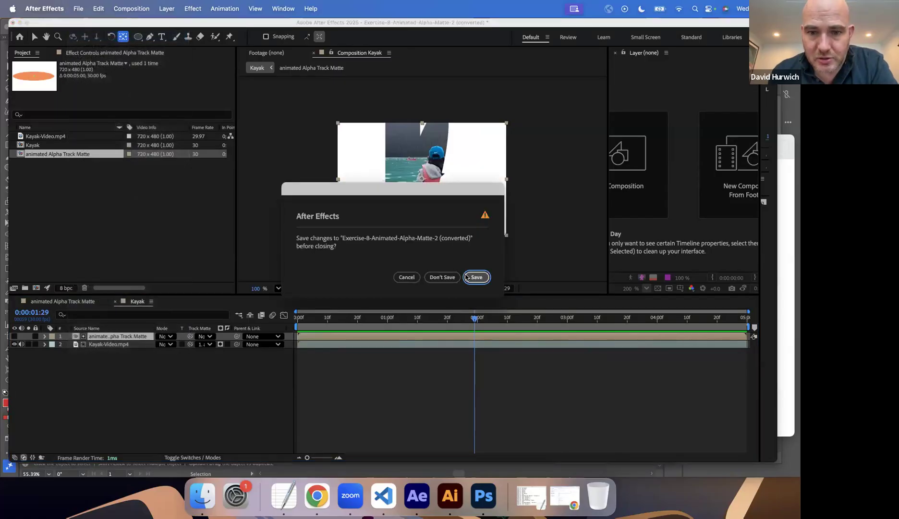
{"action": "left_click", "coordinate": [476, 277]}
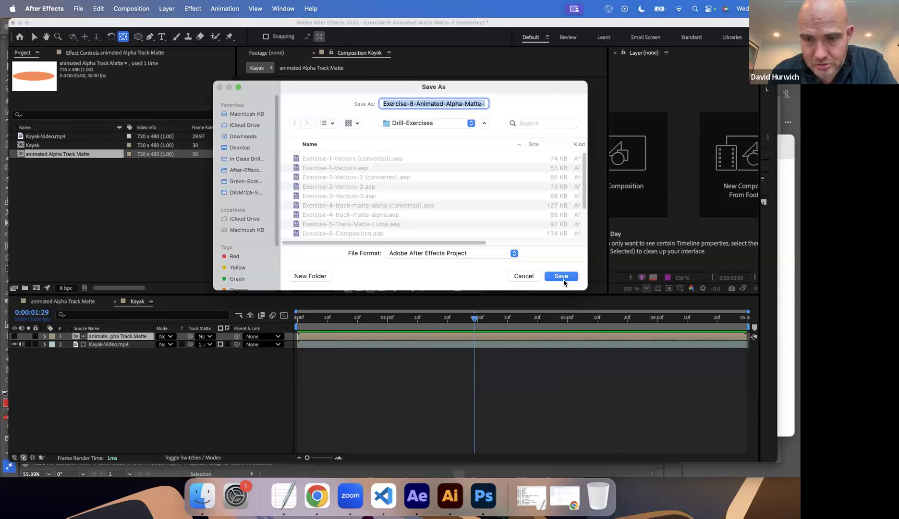
{"action": "left_click", "coordinate": [562, 278]}
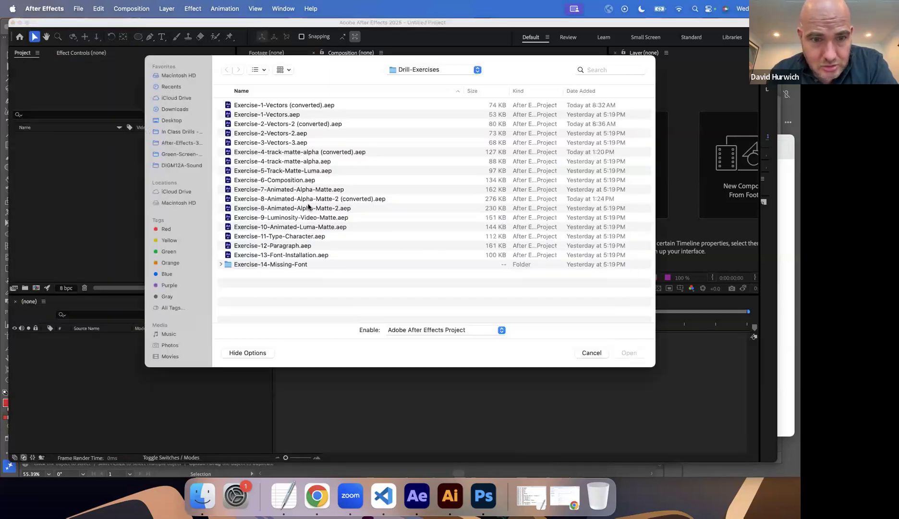
{"action": "double_click", "coordinate": [270, 217]}
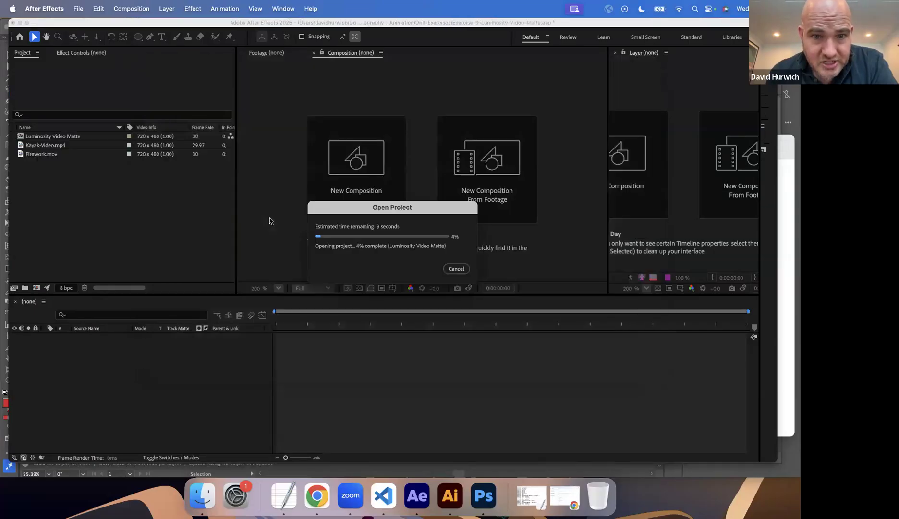
{"action": "left_click", "coordinate": [485, 280]}
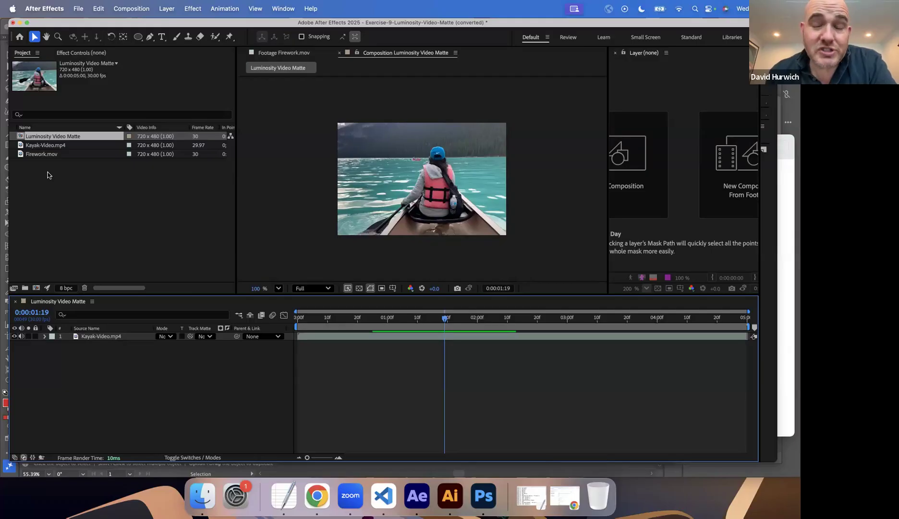
Switch to the Lab-Video-URL note in TextEdit and add the lines Shadow, Midtones and Highlight.
{"action": "left_click", "coordinate": [280, 500]}
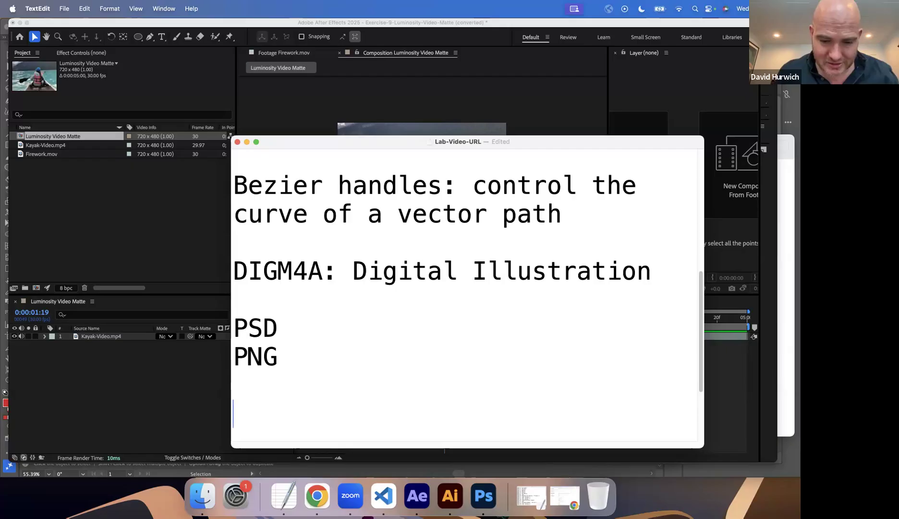
{"action": "type", "text": "Shadow"}
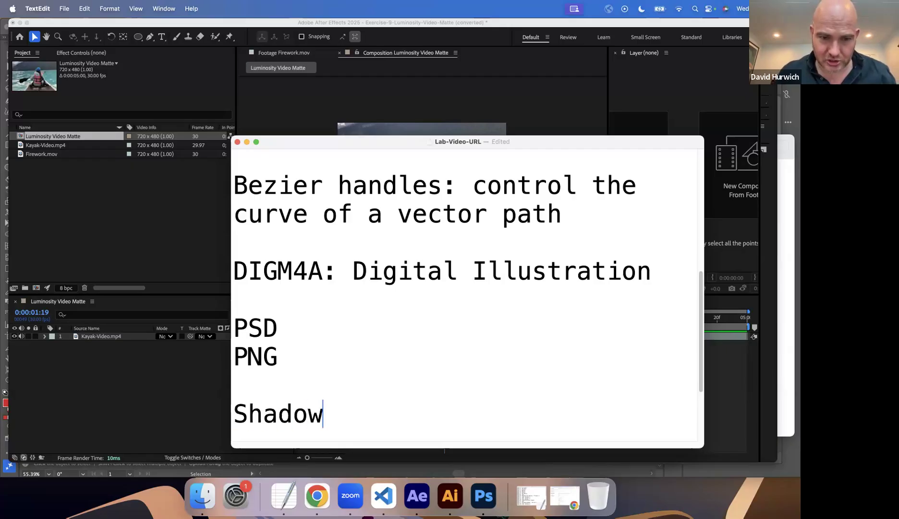
{"action": "key", "text": "Return"}
{"action": "type", "text": "Midtones"}
{"action": "key", "text": "Return"}
{"action": "type", "text": "Highlight"}
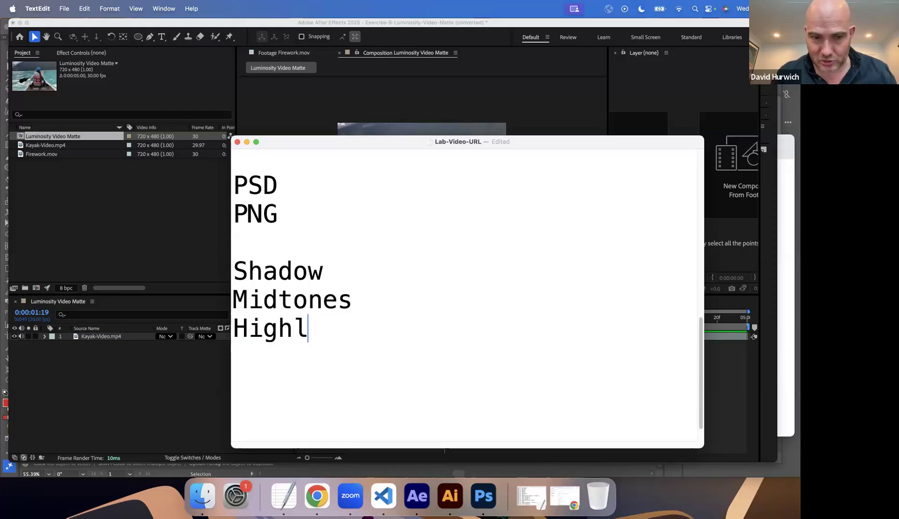
Return to After Effects and add Firework.mov to the Luminosity Video Matte composition above Kayak-Video.mp4.
{"action": "left_click", "coordinate": [129, 219]}
{"action": "left_click", "coordinate": [27, 148]}
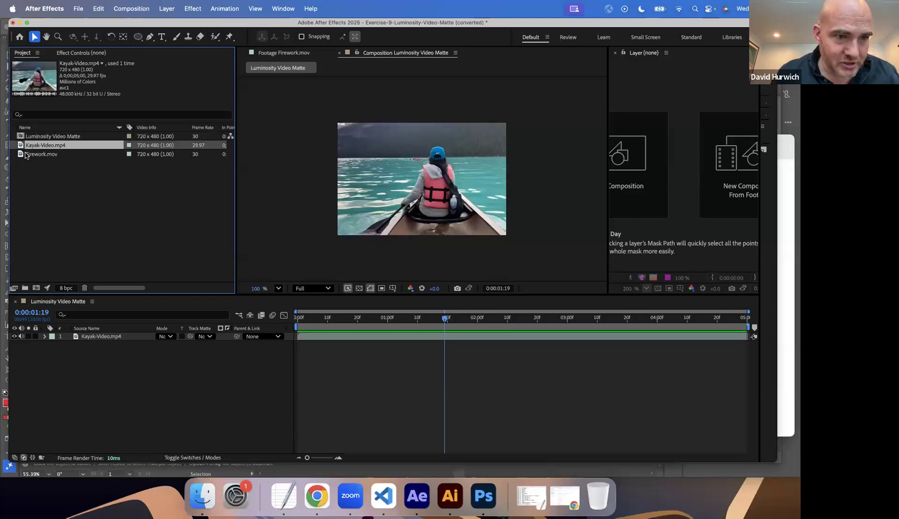
{"action": "left_click", "coordinate": [24, 152]}
{"action": "left_click", "coordinate": [23, 155]}
{"action": "left_click_drag", "start_coordinate": [21, 154], "coordinate": [311, 336]}
Preview the Firework.mov layer, align its start with the composition's first frame, and return the playhead to 0:00:00:00.
{"action": "key", "text": "space"}
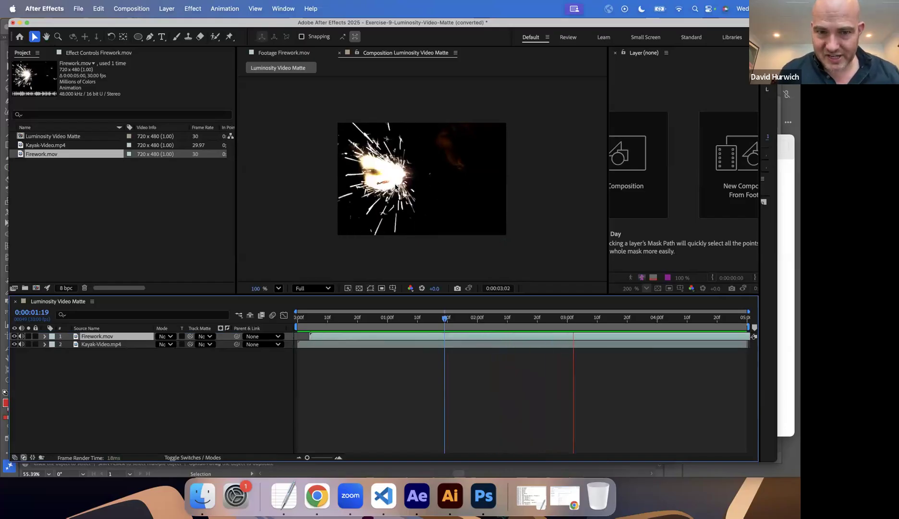
{"action": "key", "text": "space"}
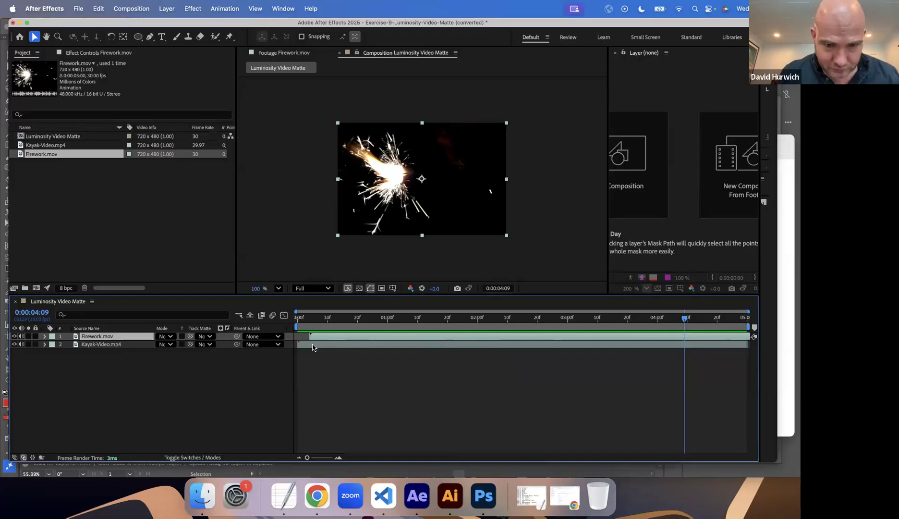
{"action": "left_click_drag", "start_coordinate": [322, 336], "coordinate": [310, 338]}
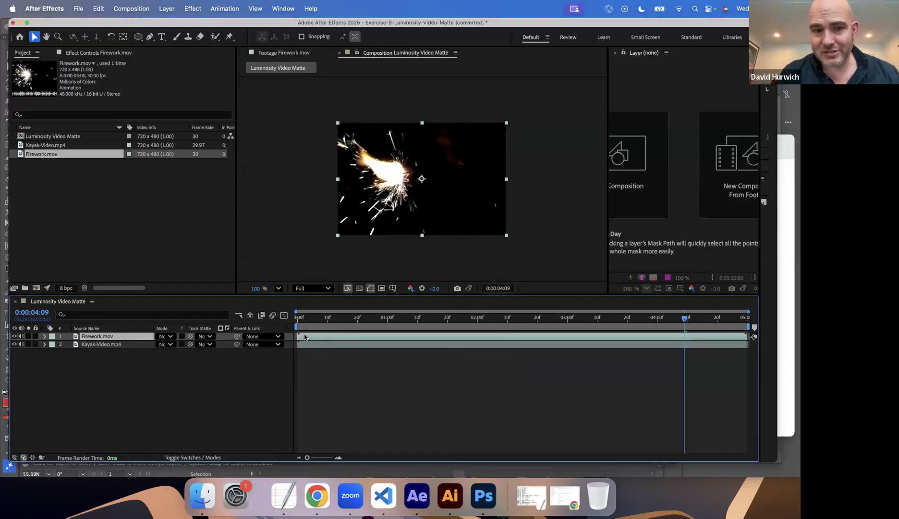
{"action": "left_click", "coordinate": [294, 321]}
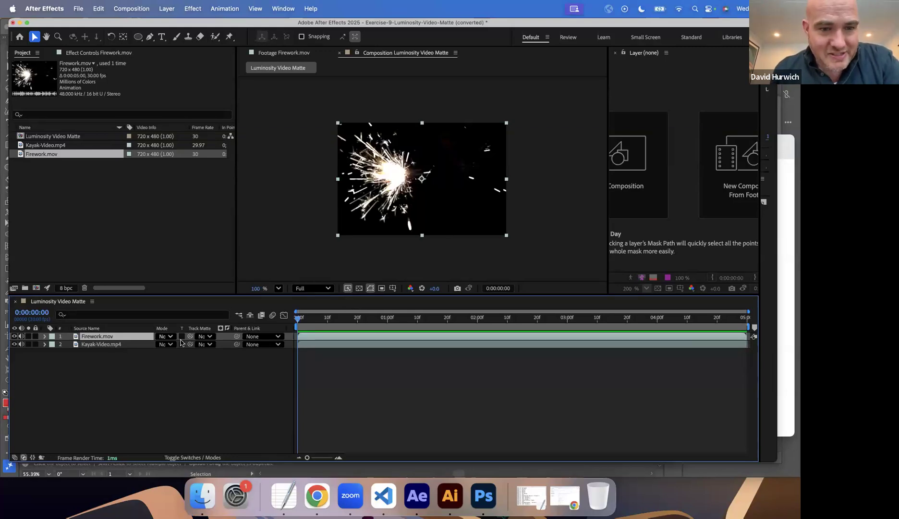
Set Firework.mov as the track matte of Kayak-Video.mp4, compare Alpha with Luma Matte, keep Luma, and preview the composition.
{"action": "left_click", "coordinate": [205, 344]}
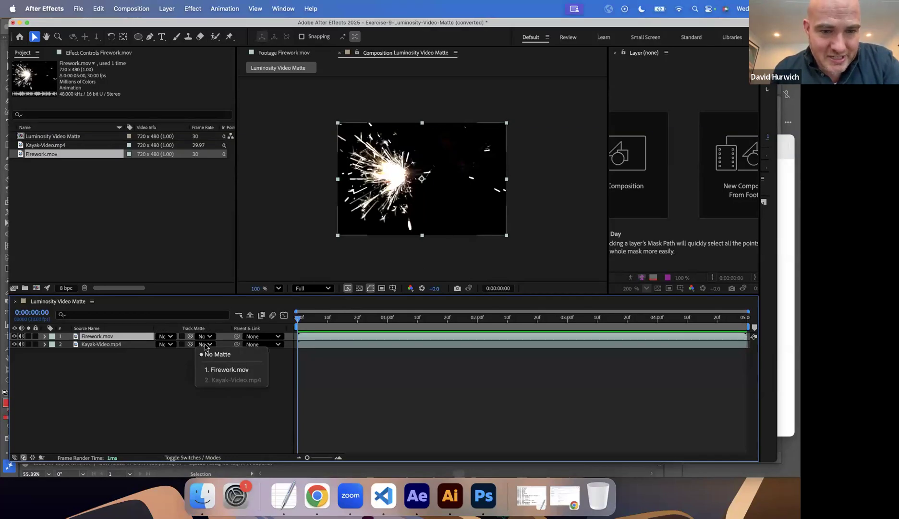
{"action": "left_click", "coordinate": [210, 369]}
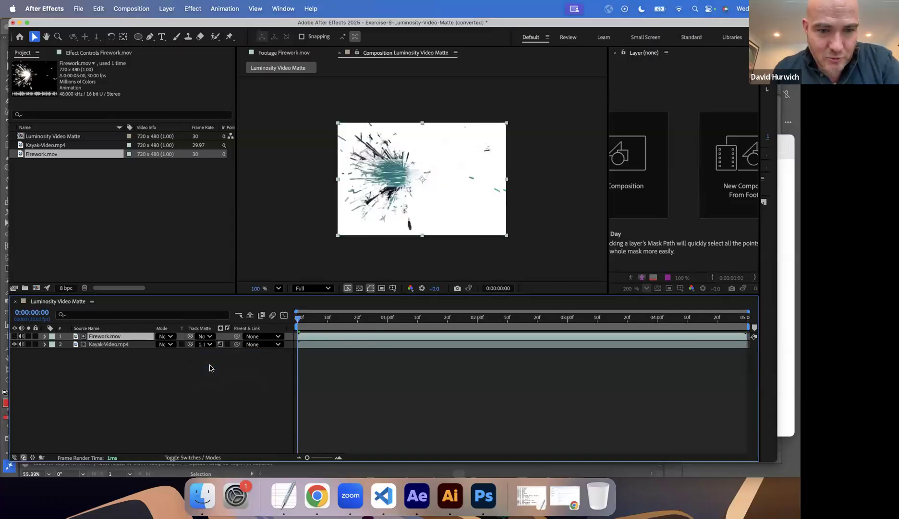
{"action": "left_click", "coordinate": [220, 345]}
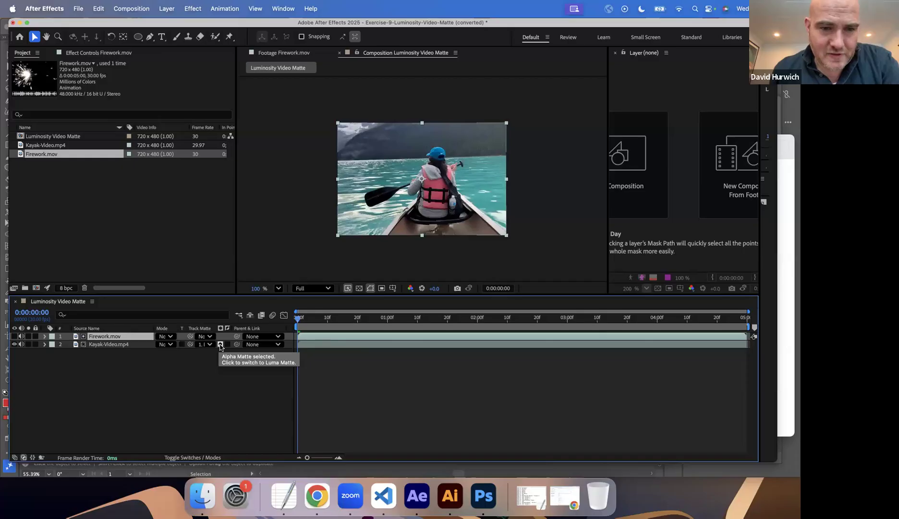
{"action": "left_click", "coordinate": [220, 345]}
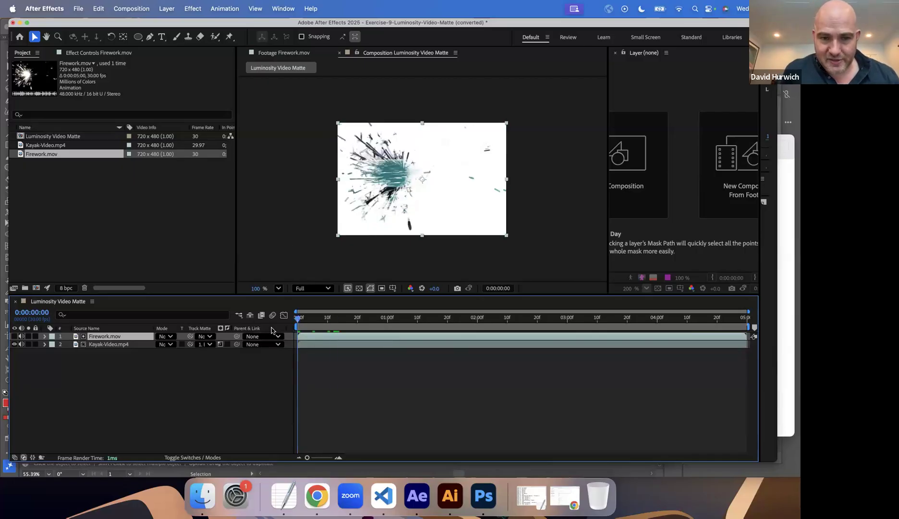
{"action": "key", "text": "space"}
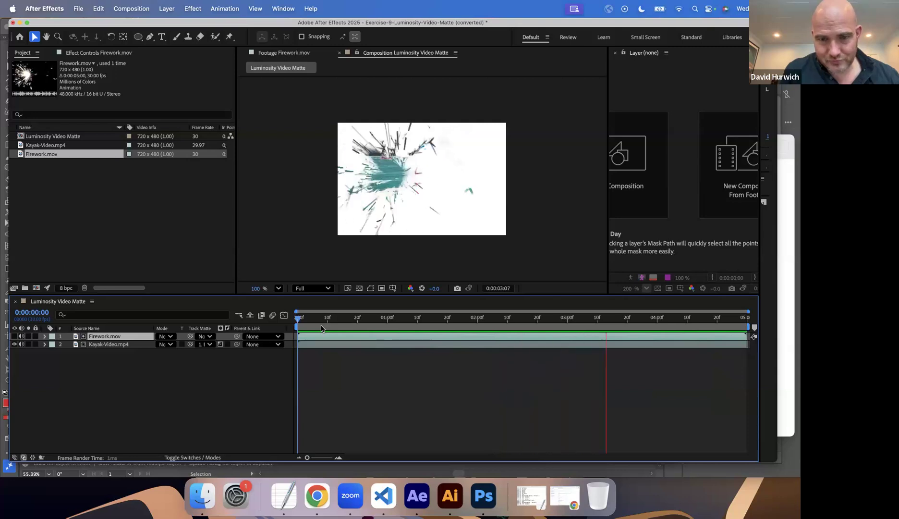
{"action": "key", "text": "space"}
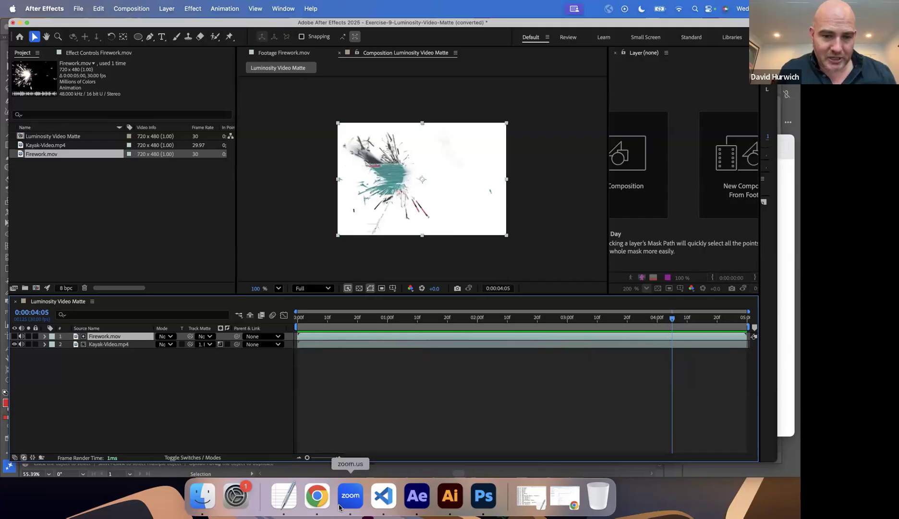
Switch to Chrome, open pexels.com in a new tab and set its search to Videos.
{"action": "left_click", "coordinate": [317, 495]}
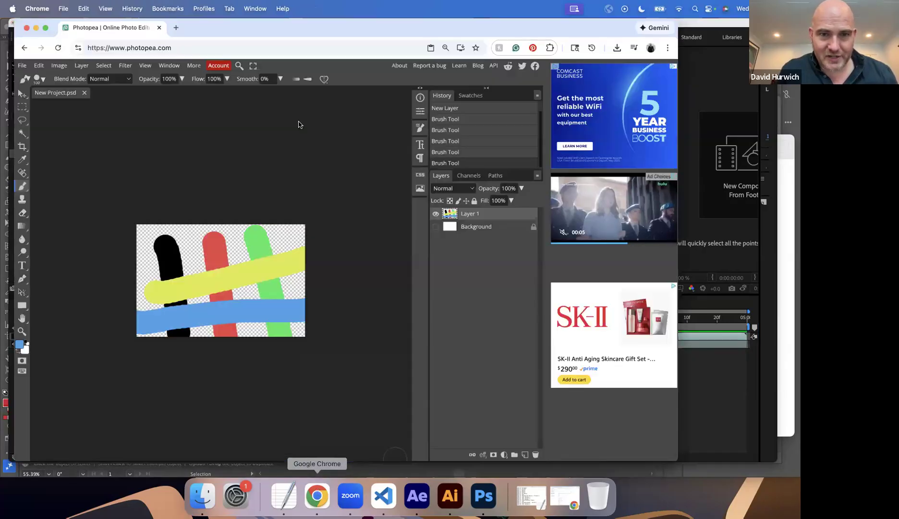
{"action": "left_click", "coordinate": [176, 27]}
{"action": "type", "text": "pexels"}
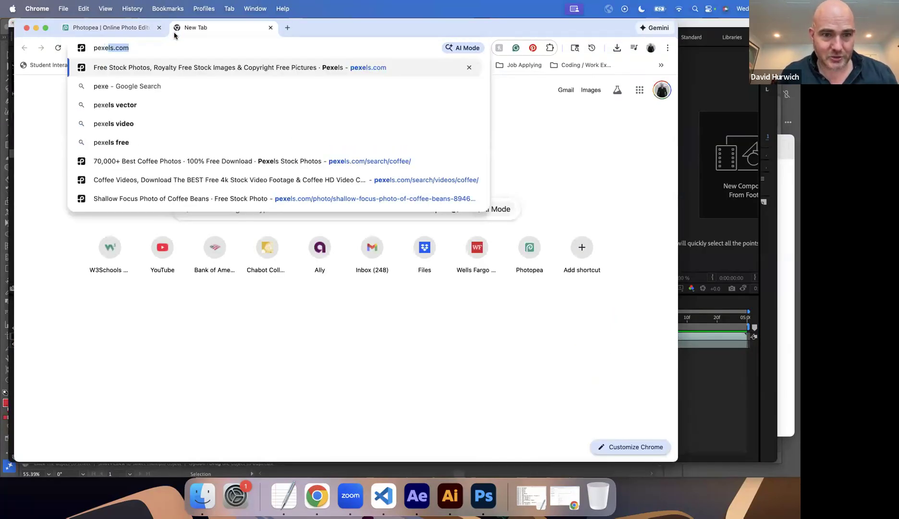
{"action": "key", "text": "Return"}
{"action": "left_click", "coordinate": [90, 203]}
{"action": "mouse_move", "coordinate": [71, 209]}
{"action": "left_click", "coordinate": [62, 250]}
{"action": "left_click", "coordinate": [121, 196]}
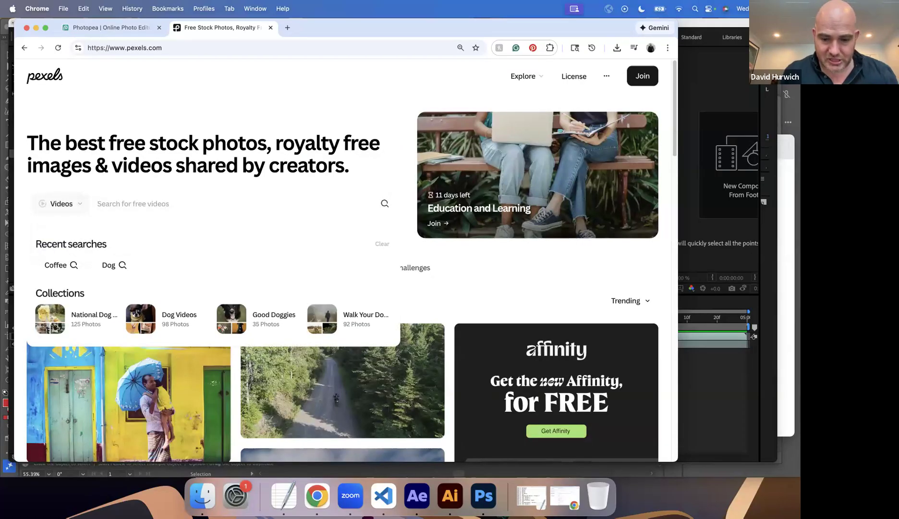
Search Pexels videos for "black and white video".
{"action": "type", "text": "black and video"}
{"action": "key", "text": "BackSpace"}
{"action": "key", "text": "BackSpace"}
{"action": "key", "text": "BackSpace"}
{"action": "key", "text": "BackSpace"}
{"action": "key", "text": "BackSpace"}
{"action": "type", "text": "white video"}
{"action": "key", "text": "Return"}
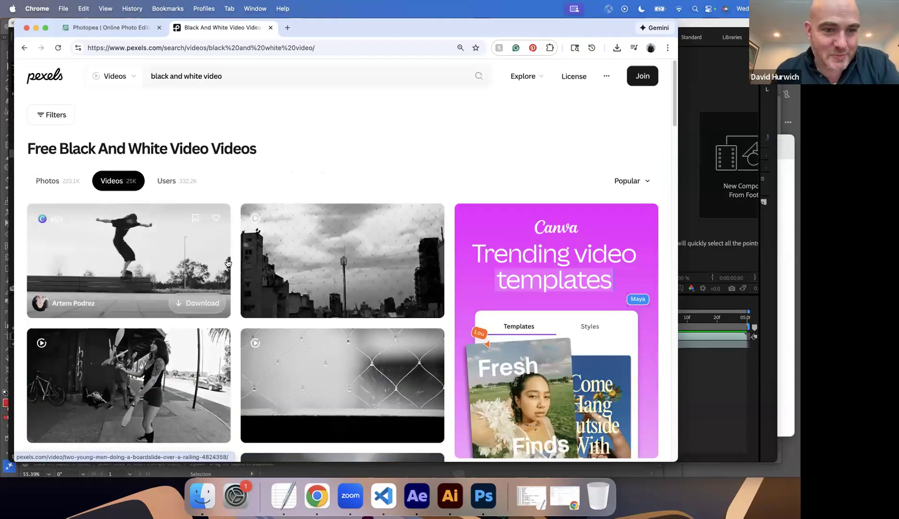
Browse the black-and-white video results and open the skateboarder boardslide clip.
{"action": "scroll", "coordinate": [179, 266], "scroll_direction": "down", "scroll_amount": 6}
{"action": "scroll", "coordinate": [179, 266], "scroll_direction": "down", "scroll_amount": 12}
{"action": "scroll", "coordinate": [179, 265], "scroll_direction": "down", "scroll_amount": 15}
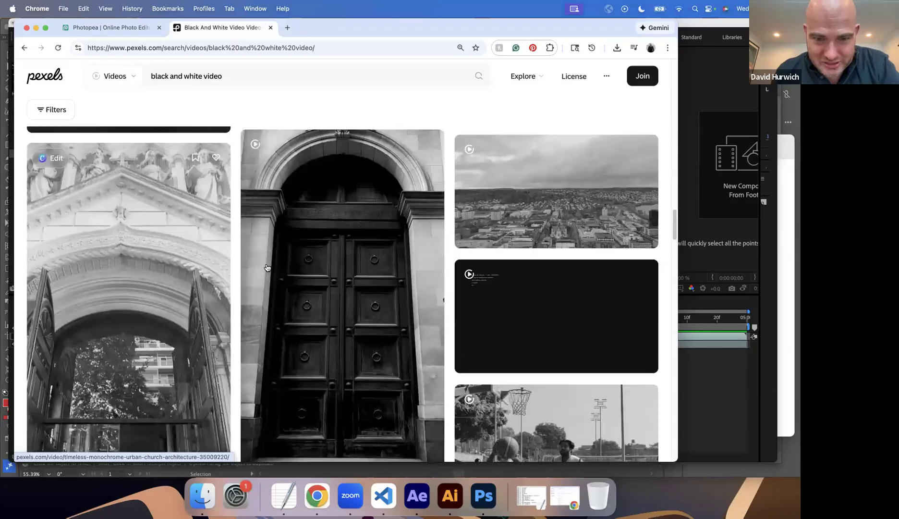
{"action": "scroll", "coordinate": [288, 278], "scroll_direction": "up", "scroll_amount": 1}
{"action": "scroll", "coordinate": [315, 291], "scroll_direction": "up", "scroll_amount": 20}
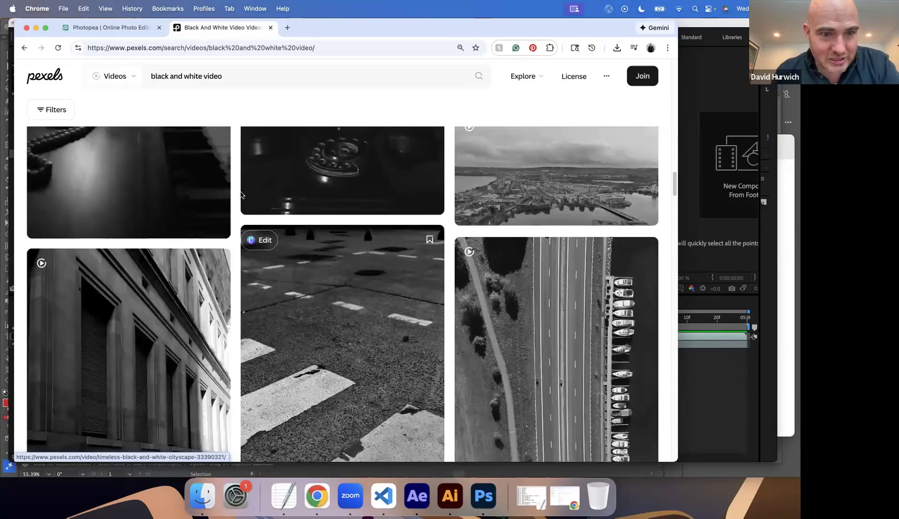
{"action": "left_click", "coordinate": [158, 250]}
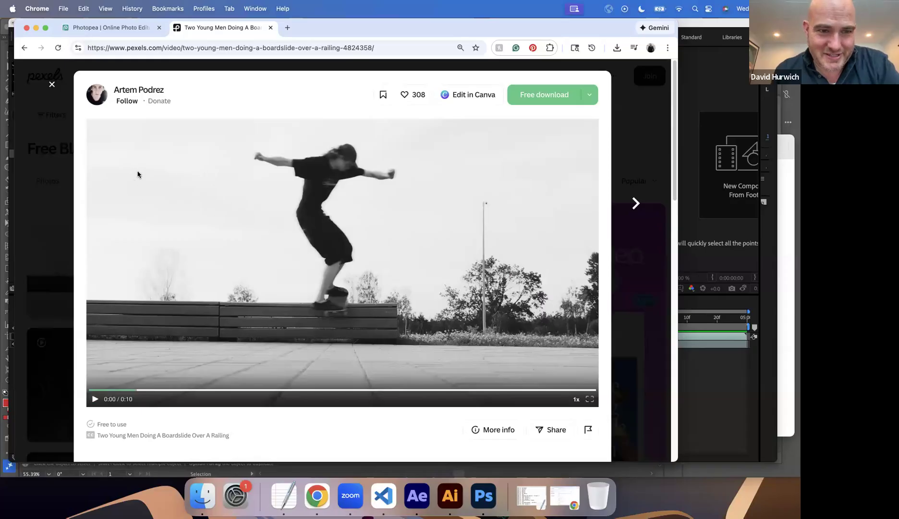
Mark the sky as highlights and the skater's dark clothing as shadow with handwritten annotations, and clear the annotations.
{"action": "mouse_move", "coordinate": [139, 192]}
{"action": "left_mouse_down"}
{"action": "mouse_move", "coordinate": [179, 195]}
{"action": "mouse_move", "coordinate": [198, 245]}
{"action": "mouse_move", "coordinate": [202, 199]}
{"action": "mouse_move", "coordinate": [252, 219]}
{"action": "left_mouse_up"}
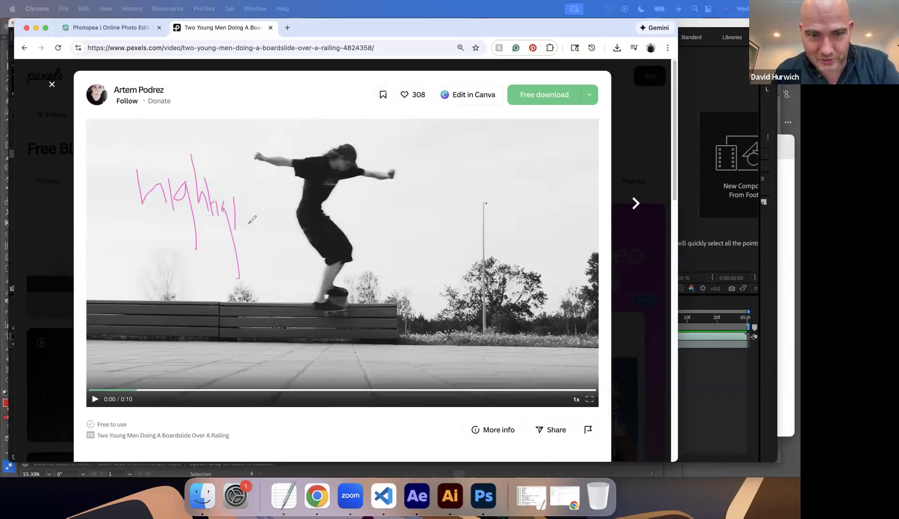
{"action": "mouse_move", "coordinate": [310, 198]}
{"action": "left_mouse_down"}
{"action": "mouse_move", "coordinate": [368, 188]}
{"action": "mouse_move", "coordinate": [358, 198]}
{"action": "mouse_move", "coordinate": [362, 191]}
{"action": "mouse_move", "coordinate": [382, 222]}
{"action": "mouse_move", "coordinate": [399, 209]}
{"action": "mouse_move", "coordinate": [407, 178]}
{"action": "left_mouse_up"}
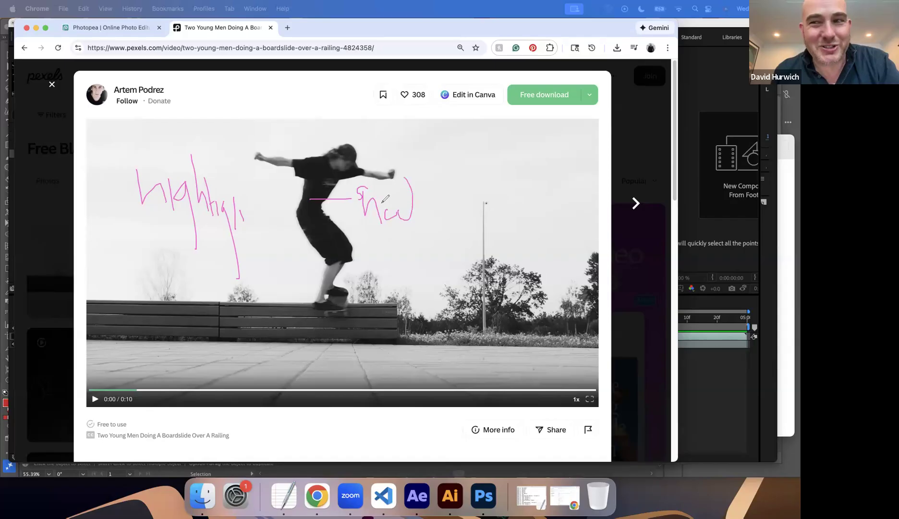
{"action": "mouse_move", "coordinate": [340, 359]}
{"action": "left_mouse_down"}
{"action": "mouse_move", "coordinate": [234, 308]}
{"action": "mouse_move", "coordinate": [442, 353]}
{"action": "left_mouse_up"}
{"action": "key", "text": "super+z"}
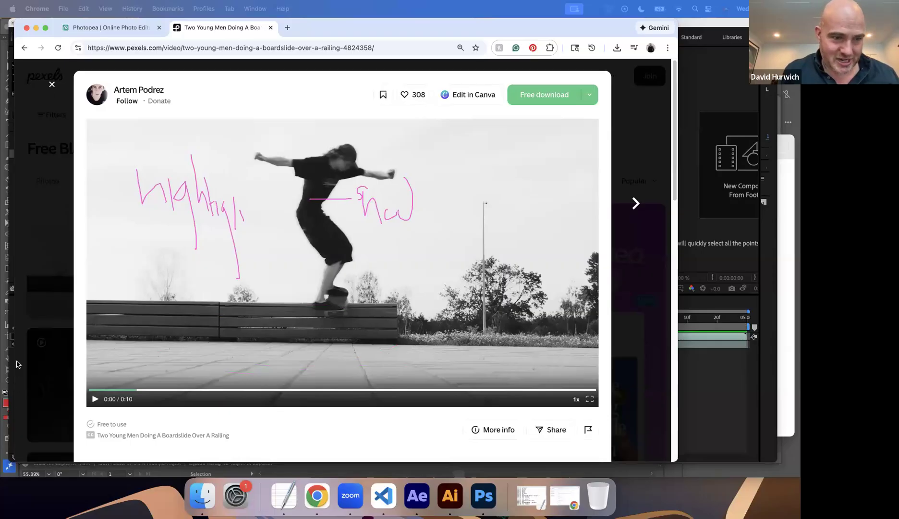
{"action": "key", "text": "Escape"}
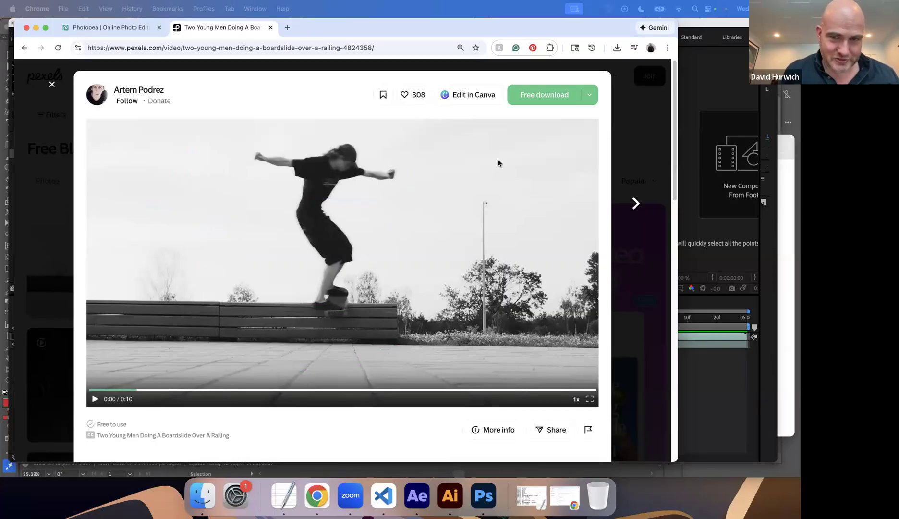
Download the boardslide clip at SD 640x360 and switch to After Effects.
{"action": "left_click", "coordinate": [595, 97]}
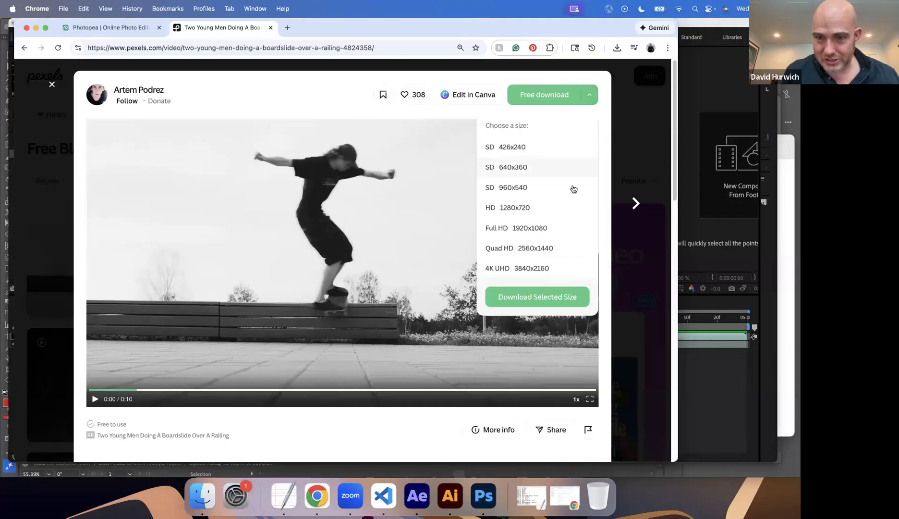
{"action": "left_click", "coordinate": [558, 171]}
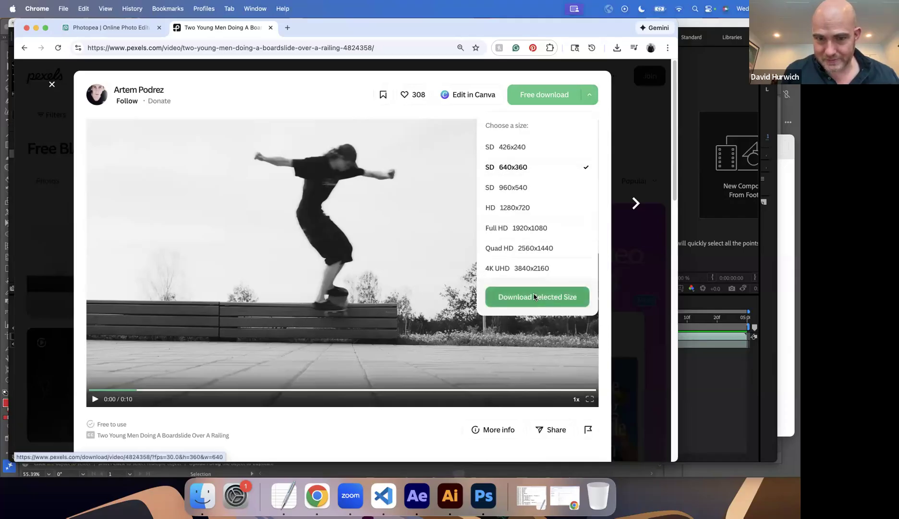
{"action": "left_click", "coordinate": [535, 297]}
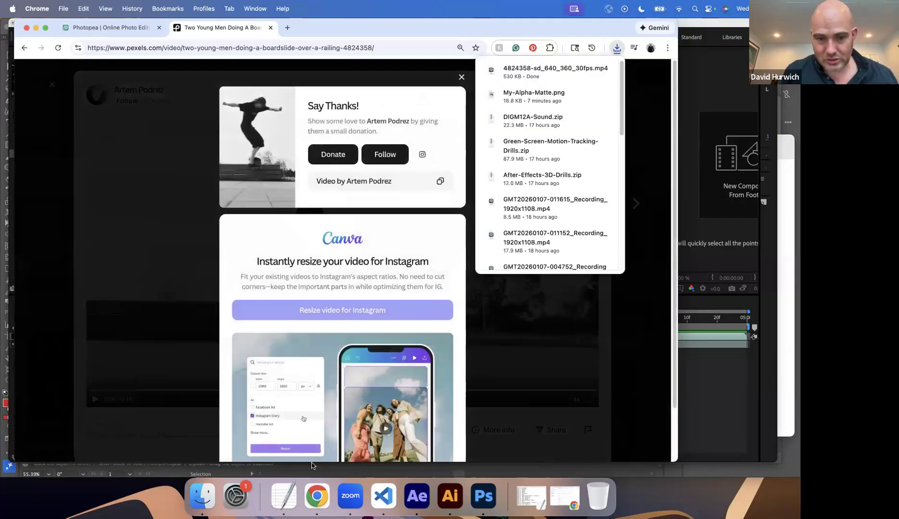
{"action": "left_click", "coordinate": [417, 494]}
Import 4824358-sd_640_360_30fps.mp4 from the Downloads folder and remove it from the project.
{"action": "left_click", "coordinate": [76, 9]}
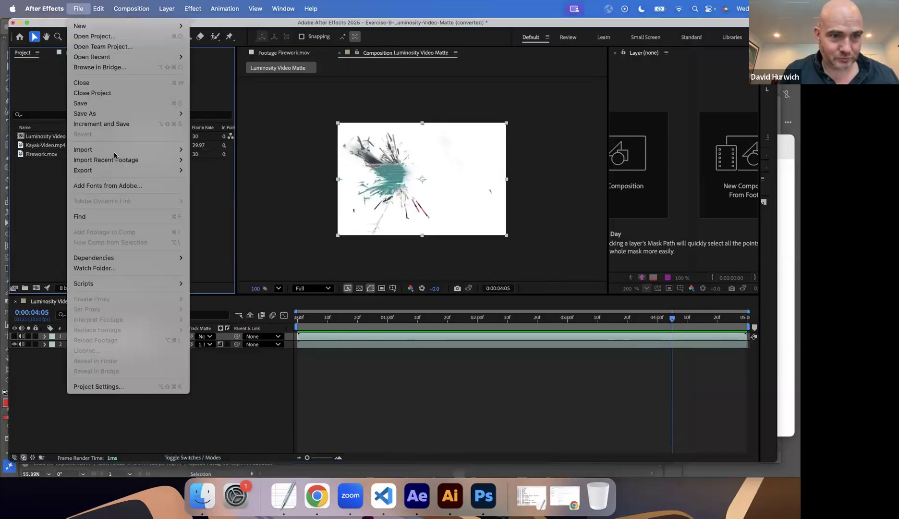
{"action": "mouse_move", "coordinate": [115, 150]}
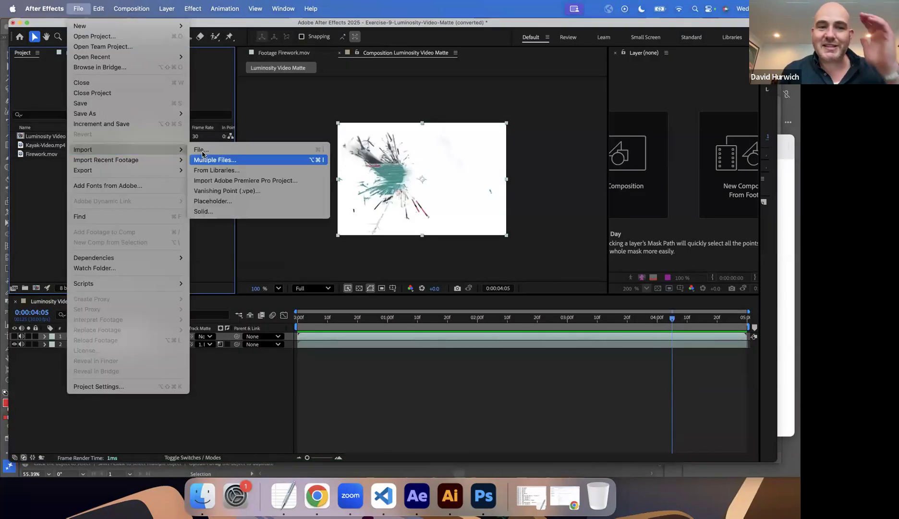
{"action": "left_click", "coordinate": [198, 150]}
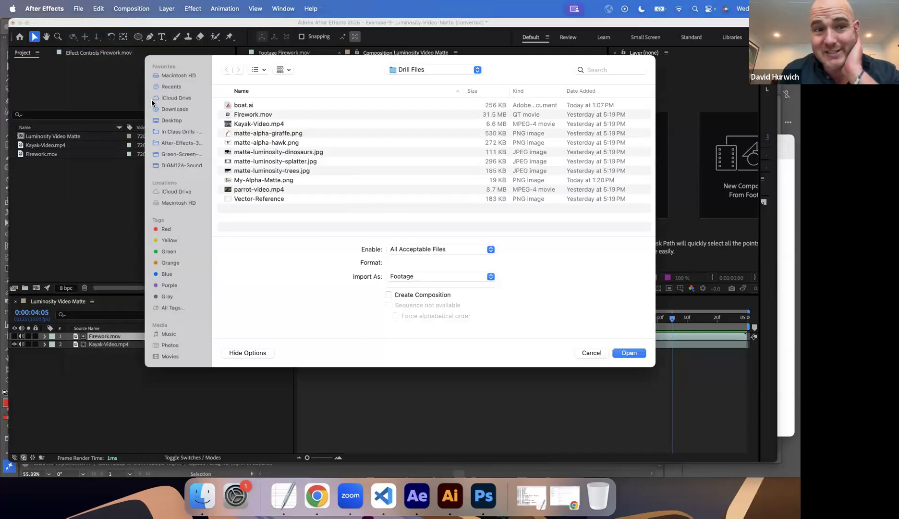
{"action": "left_click", "coordinate": [176, 110]}
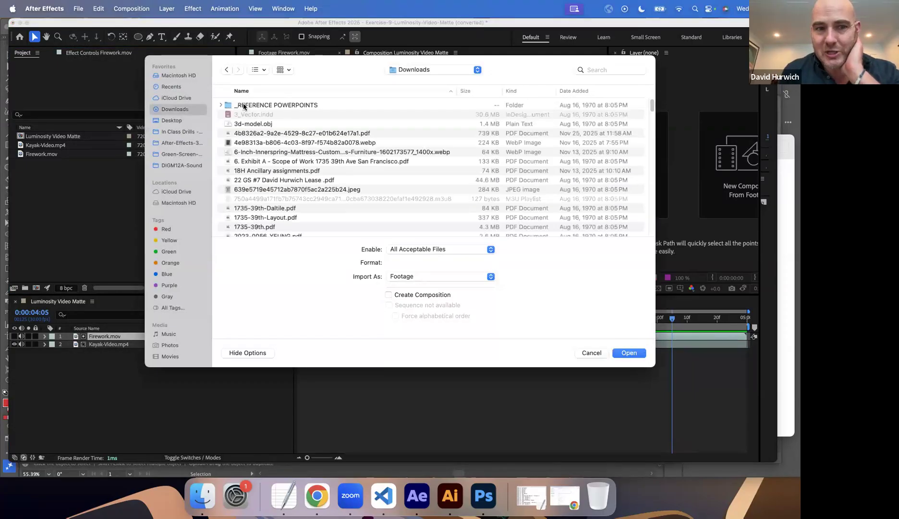
{"action": "left_click", "coordinate": [592, 90]}
{"action": "double_click", "coordinate": [304, 107]}
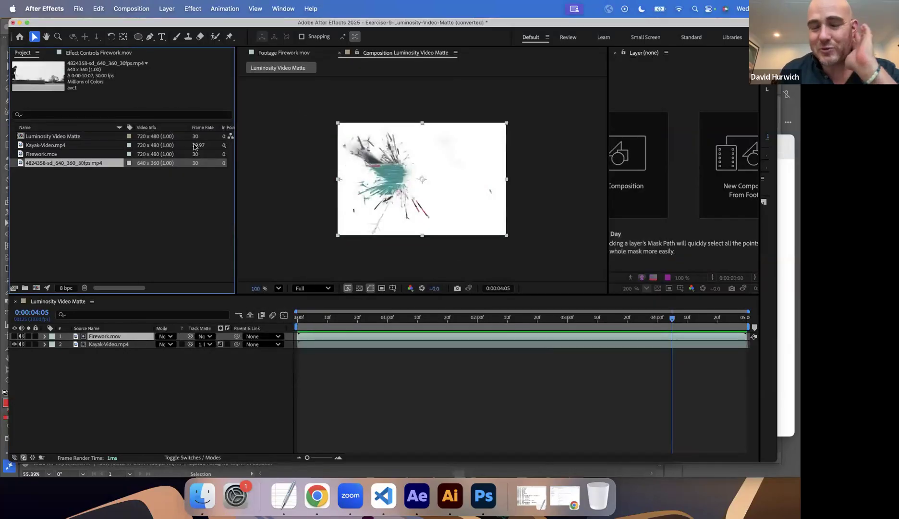
{"action": "left_click", "coordinate": [84, 287]}
Set Kayak-Video.mp4 to No Matte and delete the Firework.mov layer from the composition.
{"action": "left_click", "coordinate": [210, 344]}
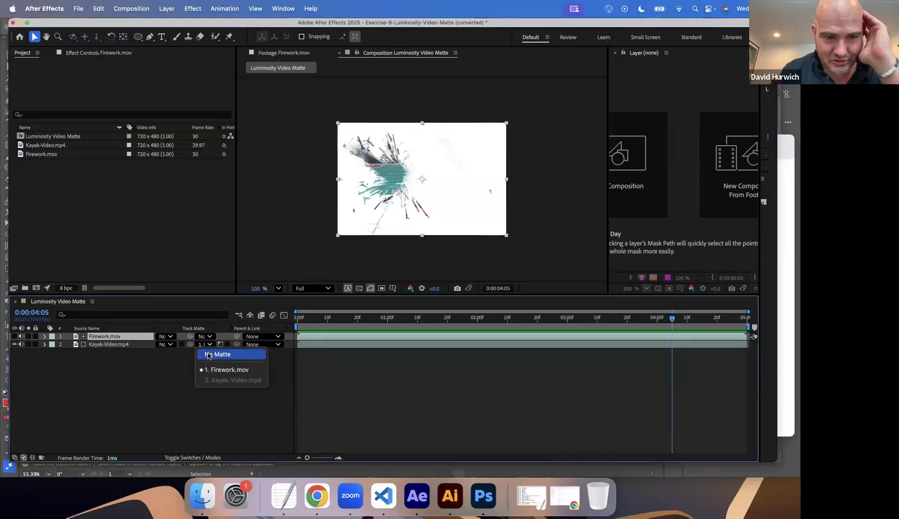
{"action": "left_click", "coordinate": [211, 352]}
{"action": "key", "text": "Delete"}
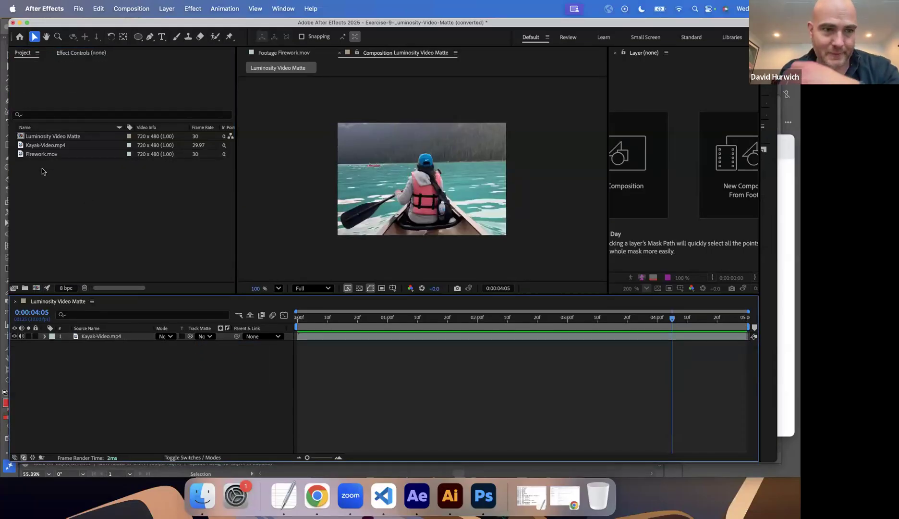
Import the downloaded skateboarding clip 4824358-sd_640_360_30fps.mp4 into the project as footage.
{"action": "left_click", "coordinate": [45, 145]}
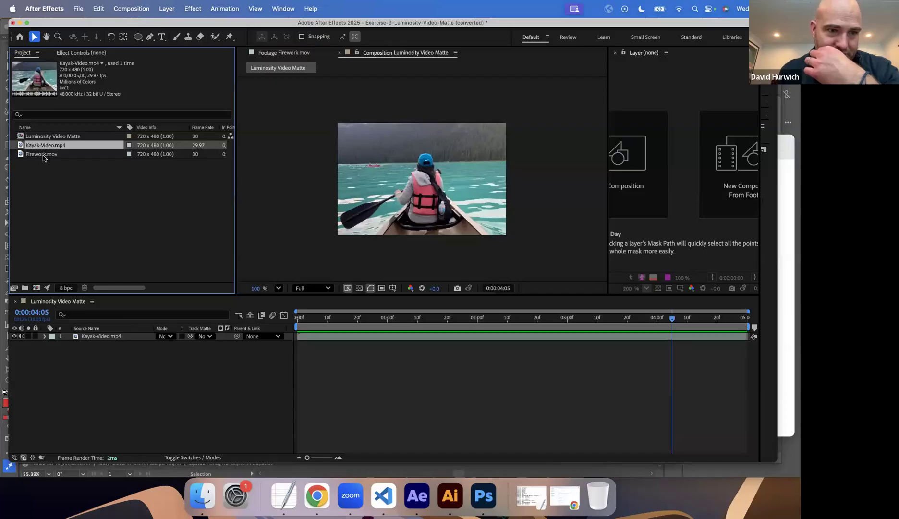
{"action": "left_click", "coordinate": [42, 154]}
{"action": "left_click", "coordinate": [47, 164]}
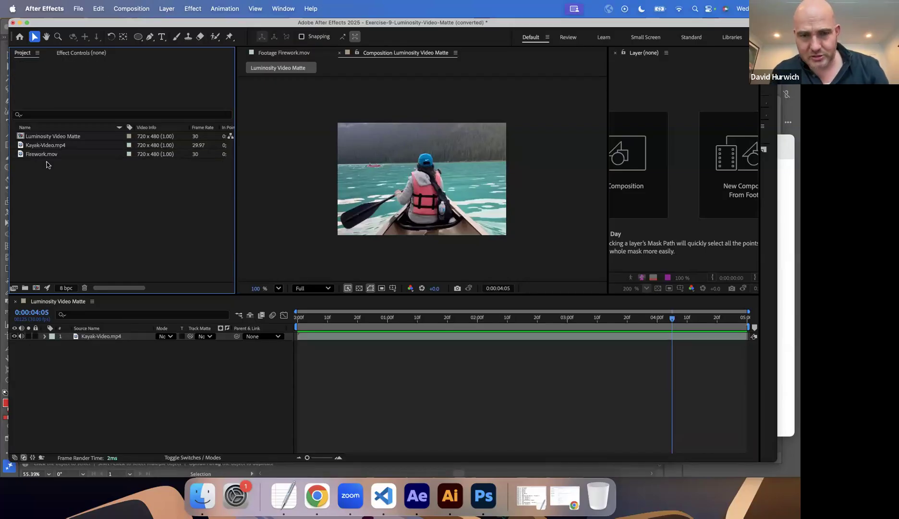
{"action": "key", "text": "super+i"}
{"action": "double_click", "coordinate": [282, 106]}
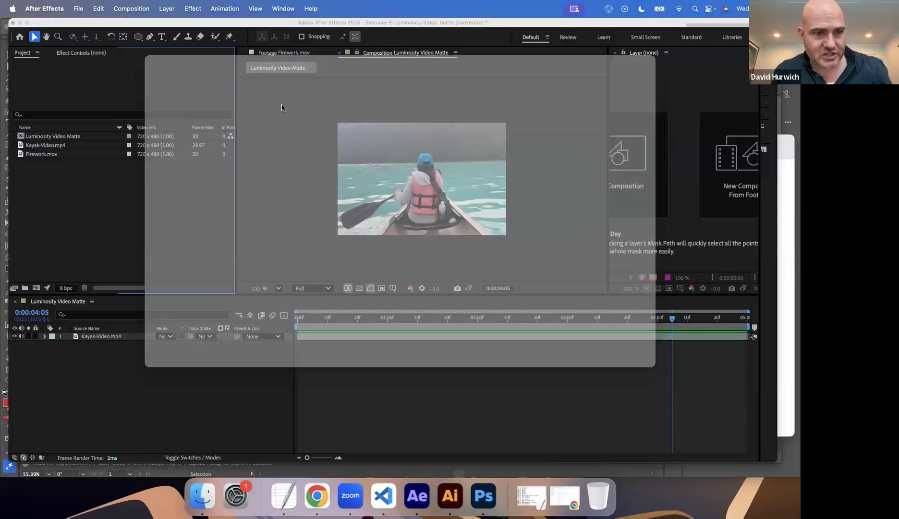
Place the skateboarding clip above Kayak-Video.mp4, scale it to 143% and shift it sideways so it covers the frame, and preview it.
{"action": "left_click_drag", "start_coordinate": [139, 334], "coordinate": [191, 347]}
{"action": "key", "text": "s"}
{"action": "left_click_drag", "start_coordinate": [367, 204], "coordinate": [405, 200]}
{"action": "left_click_drag", "start_coordinate": [321, 317], "coordinate": [291, 326]}
{"action": "key", "text": "space"}
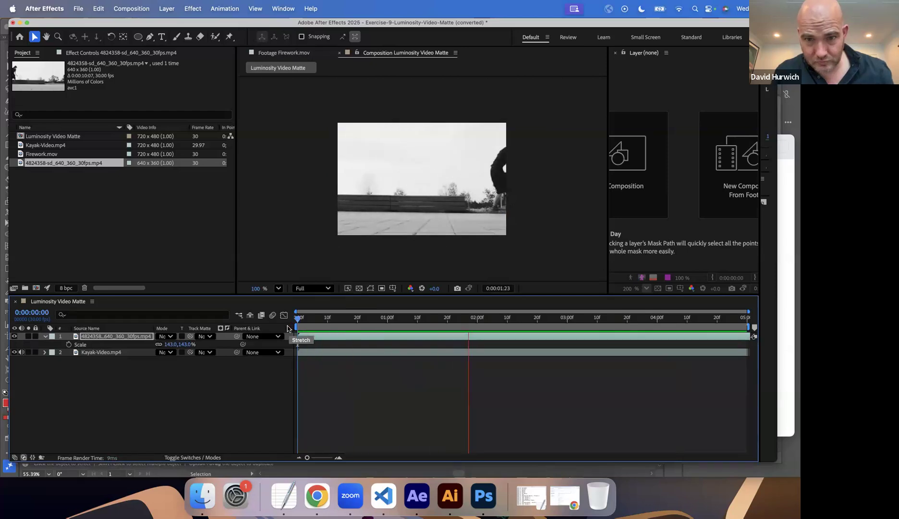
{"action": "key", "text": "space"}
{"action": "key", "text": "Home"}
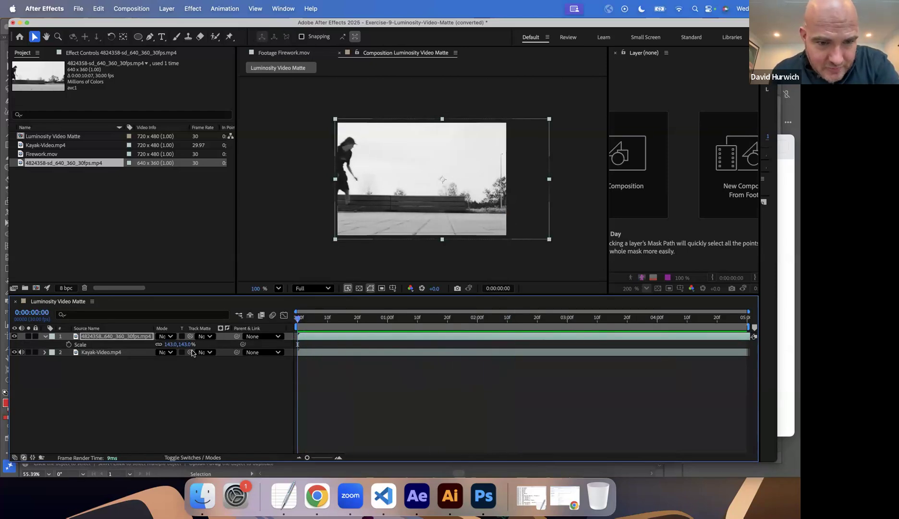
Use the skateboarding clip as the luma track matte of Kayak-Video.mp4 and scrub through the result.
{"action": "left_click", "coordinate": [210, 353]}
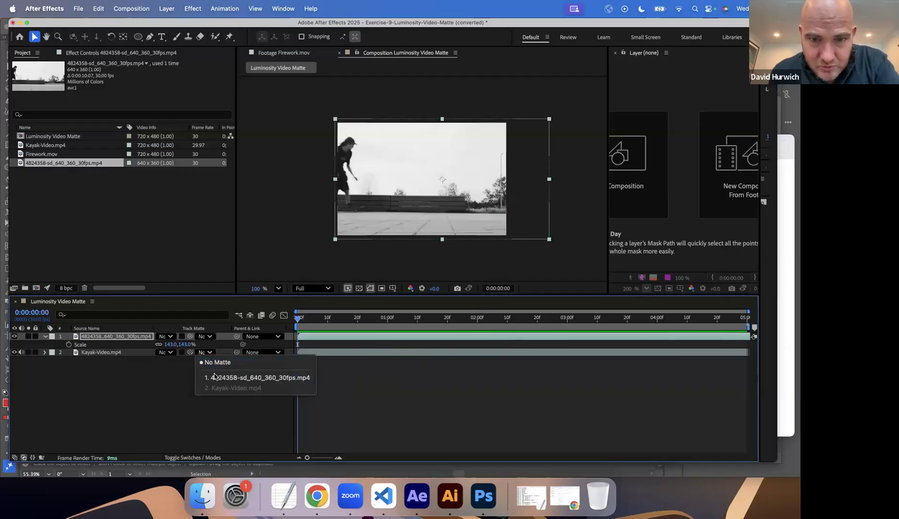
{"action": "left_click", "coordinate": [214, 377]}
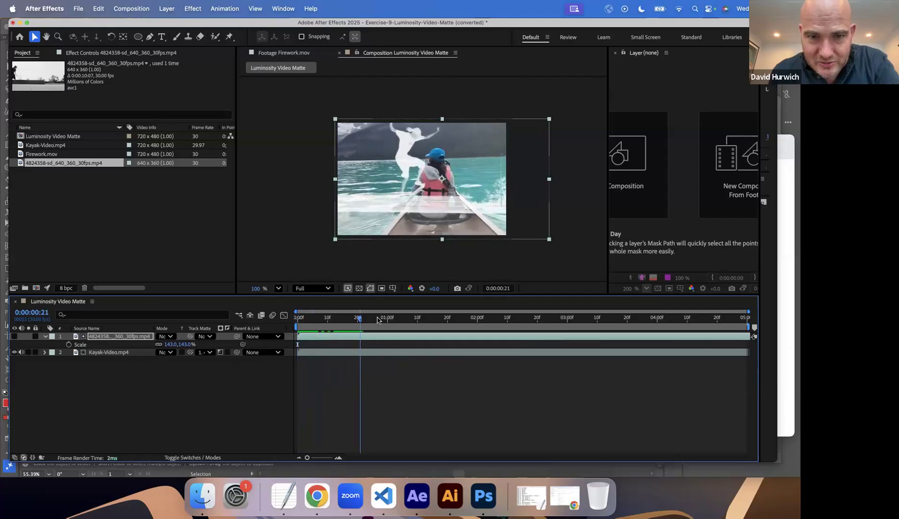
{"action": "left_click_drag", "start_coordinate": [377, 323], "coordinate": [351, 318]}
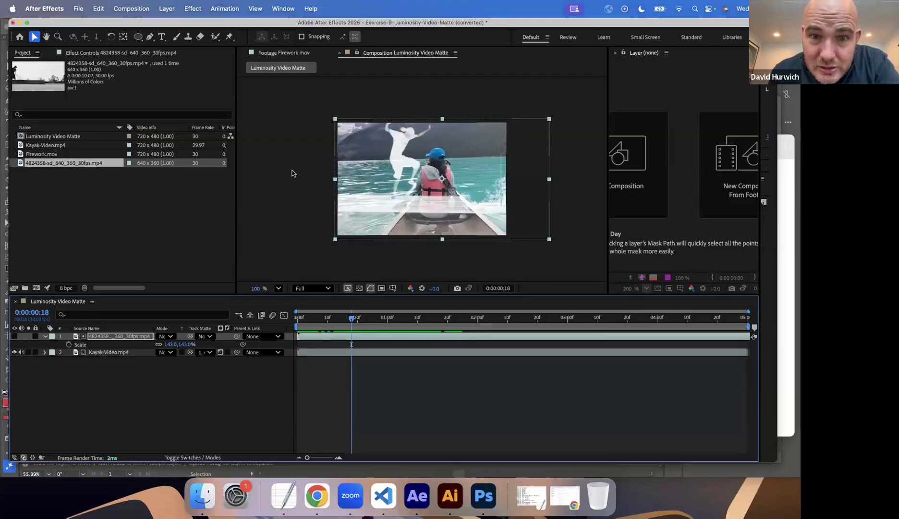
Create a red solid at 720 x 480 px and move it beneath the Kayak-Video.mp4 layer.
{"action": "left_click", "coordinate": [165, 11]}
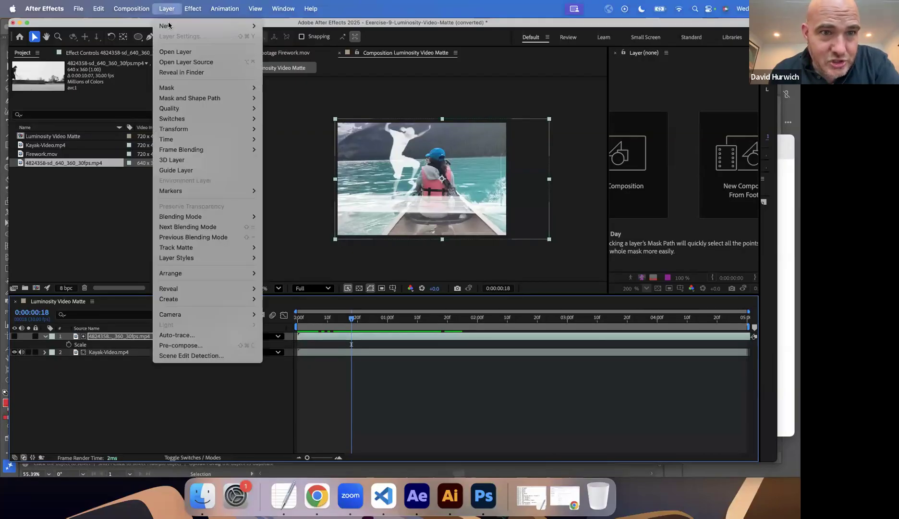
{"action": "mouse_move", "coordinate": [230, 26]}
{"action": "left_click", "coordinate": [295, 32]}
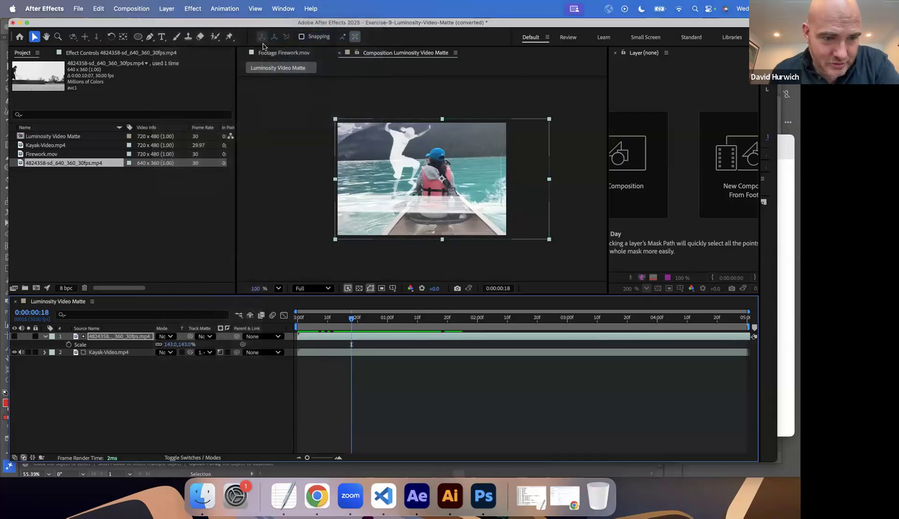
{"action": "left_click", "coordinate": [386, 313]}
{"action": "left_click_drag", "start_coordinate": [386, 247], "coordinate": [431, 177]}
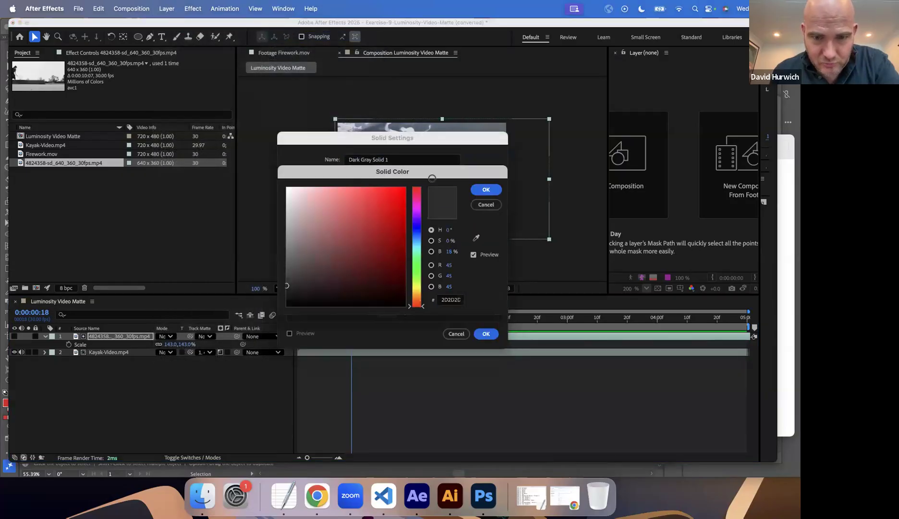
{"action": "left_click", "coordinate": [480, 192]}
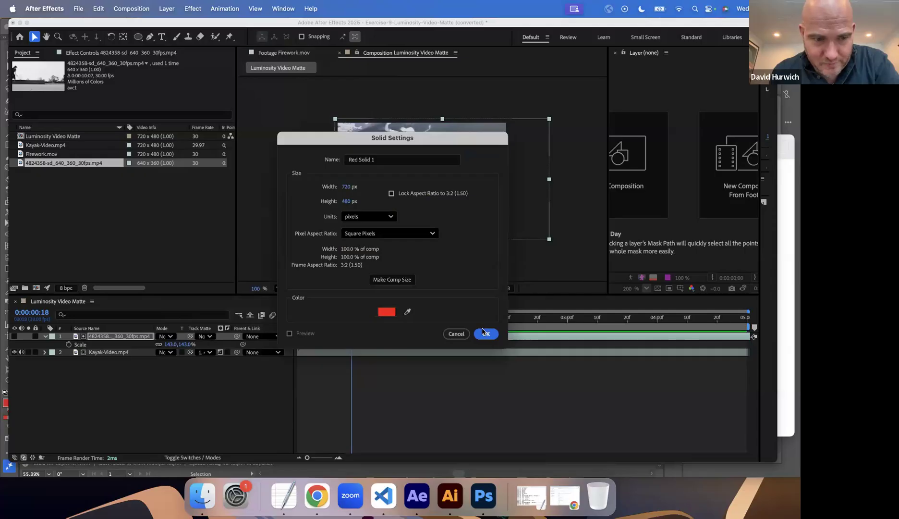
{"action": "left_click", "coordinate": [484, 332]}
{"action": "left_click_drag", "start_coordinate": [91, 339], "coordinate": [95, 363]}
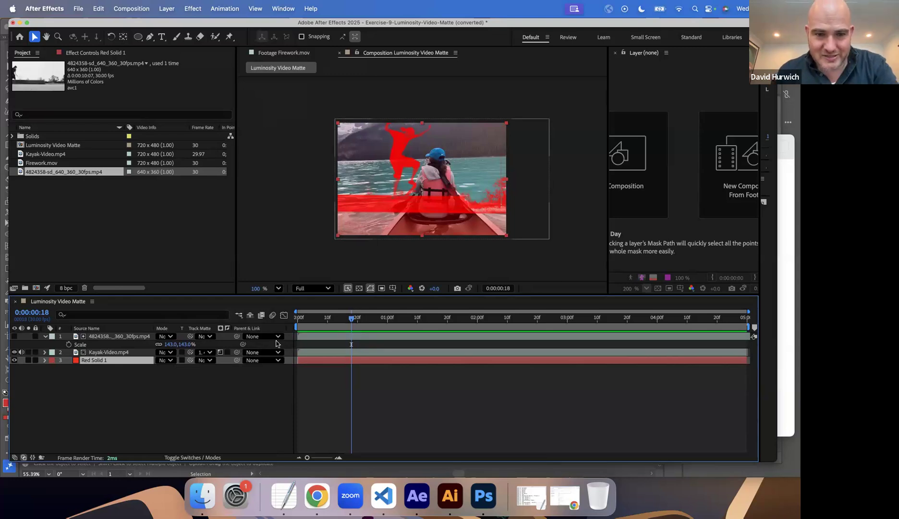
Play the matte composition from the start and delete the red solid layer.
{"action": "left_click_drag", "start_coordinate": [352, 319], "coordinate": [278, 322]}
{"action": "key", "text": "space"}
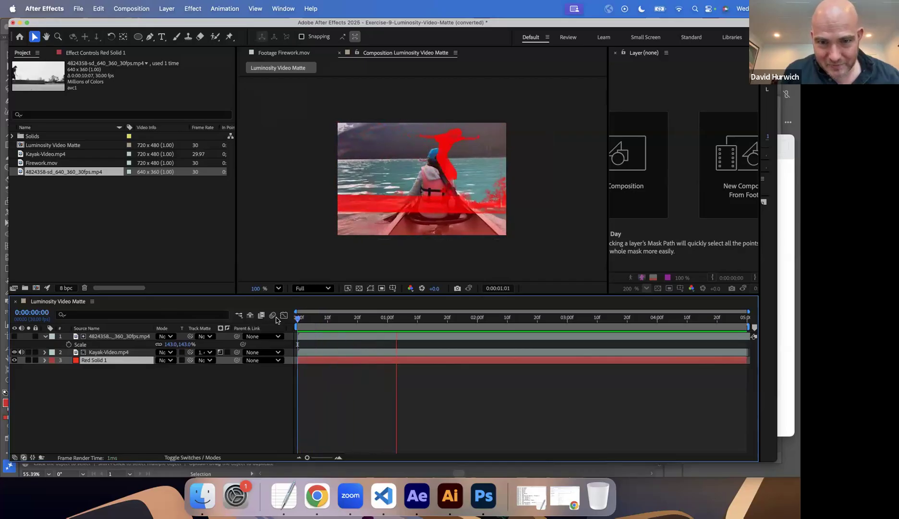
{"action": "key", "text": "space"}
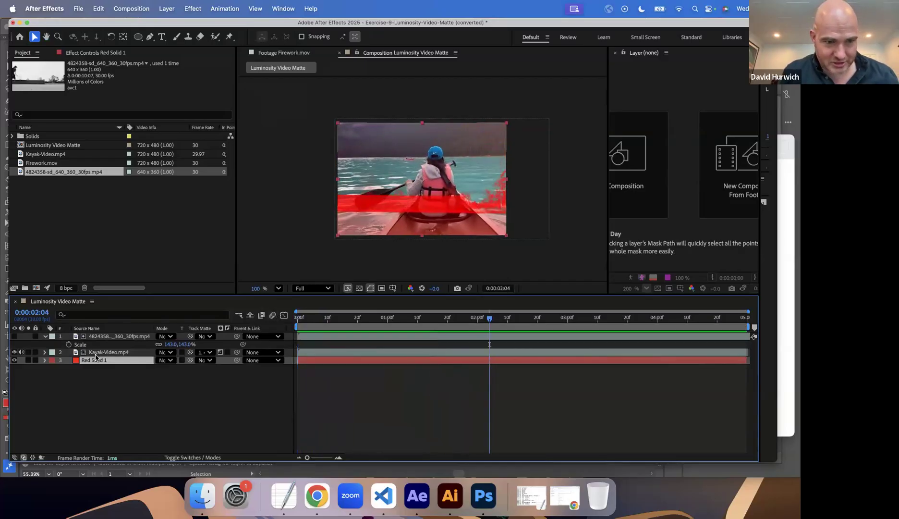
{"action": "key", "text": "Delete"}
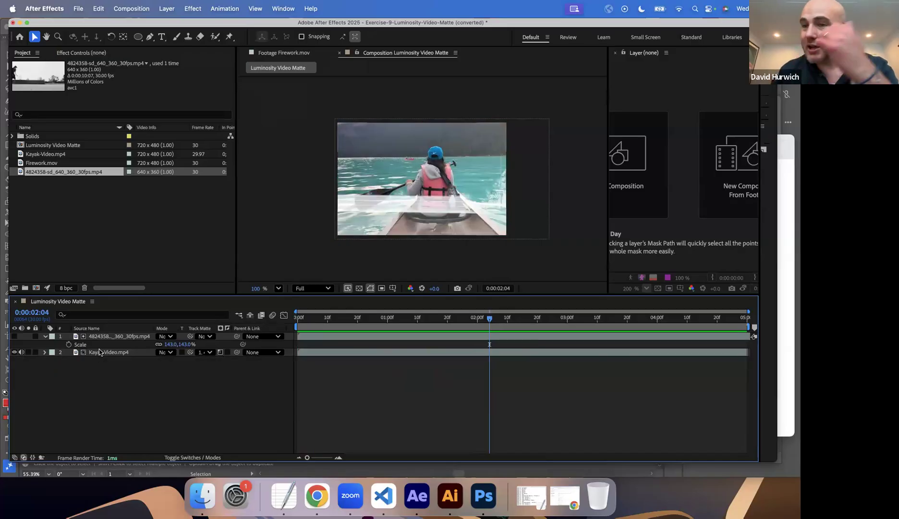
Reopen the Exercise-9-Luminosity-Video-Matte project without saving the current changes, accepting its conversion to the current version.
{"action": "left_click", "coordinate": [77, 7]}
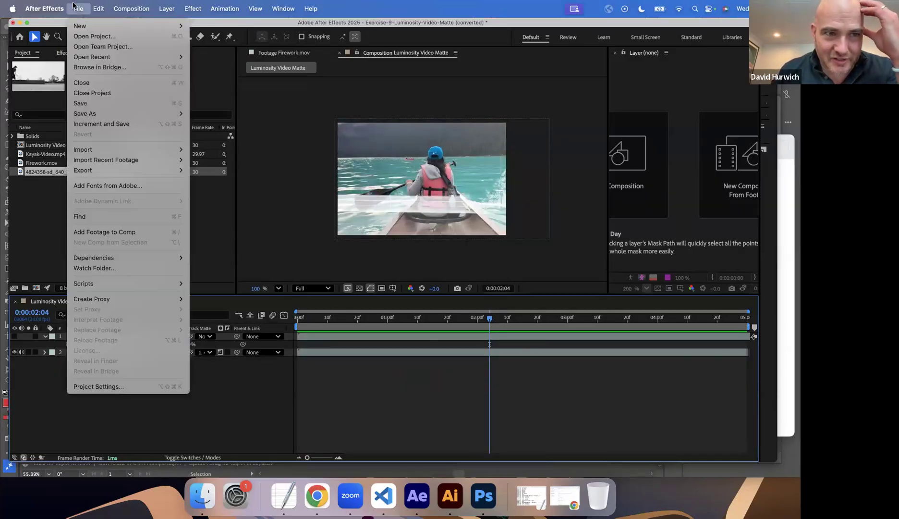
{"action": "left_click", "coordinate": [77, 36]}
{"action": "left_click", "coordinate": [453, 278]}
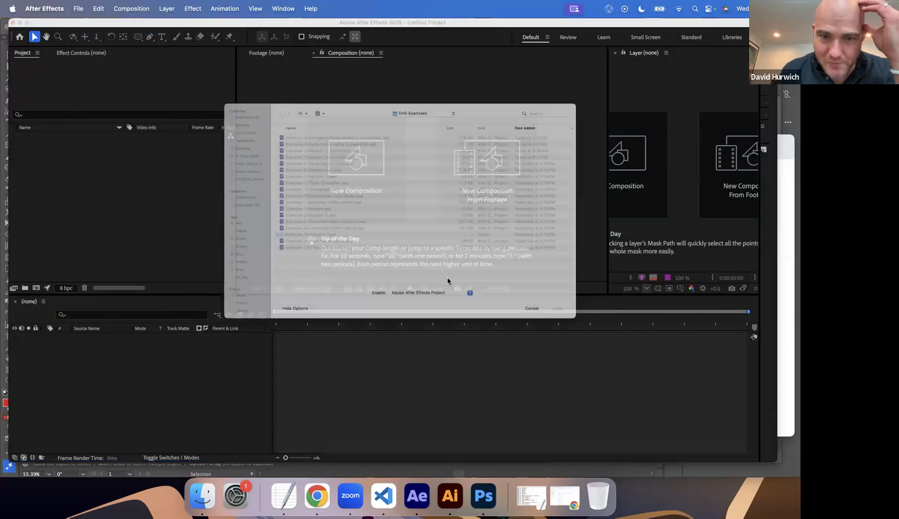
{"action": "double_click", "coordinate": [324, 236]}
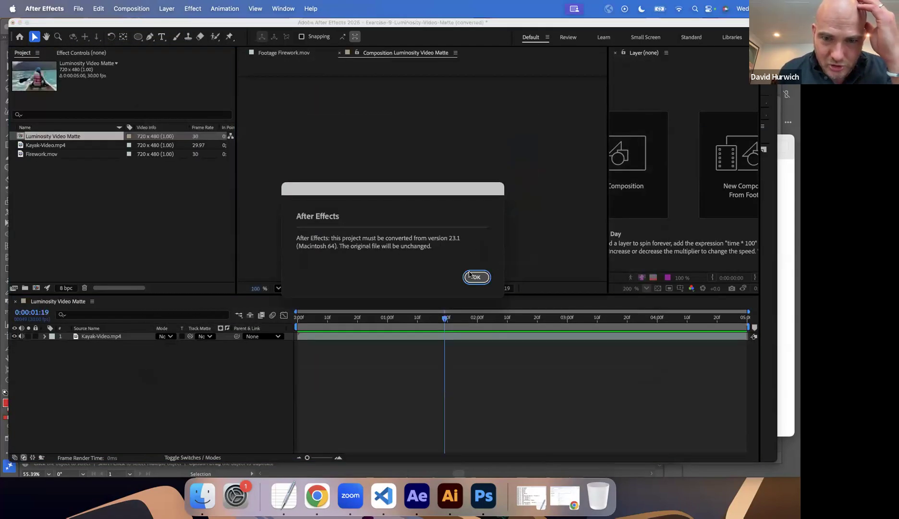
{"action": "left_click", "coordinate": [469, 275]}
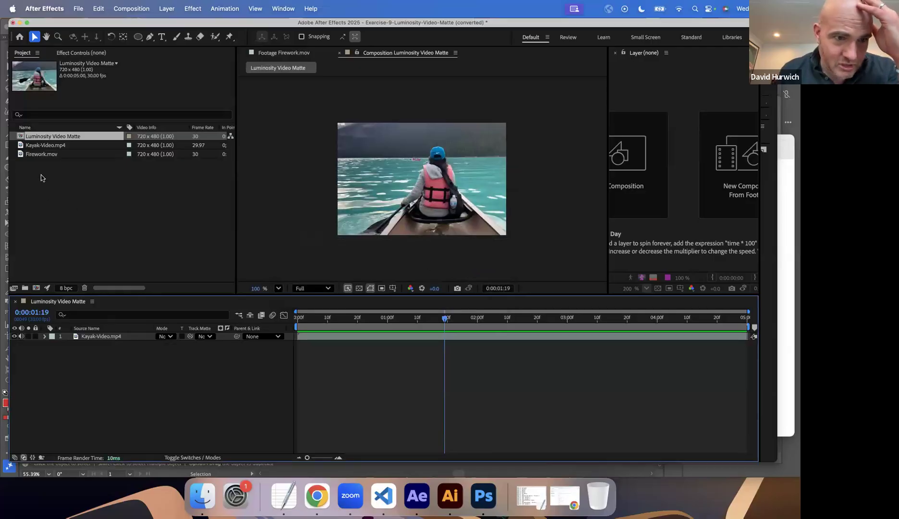
{"action": "left_click", "coordinate": [78, 9]}
{"action": "left_click", "coordinate": [79, 37]}
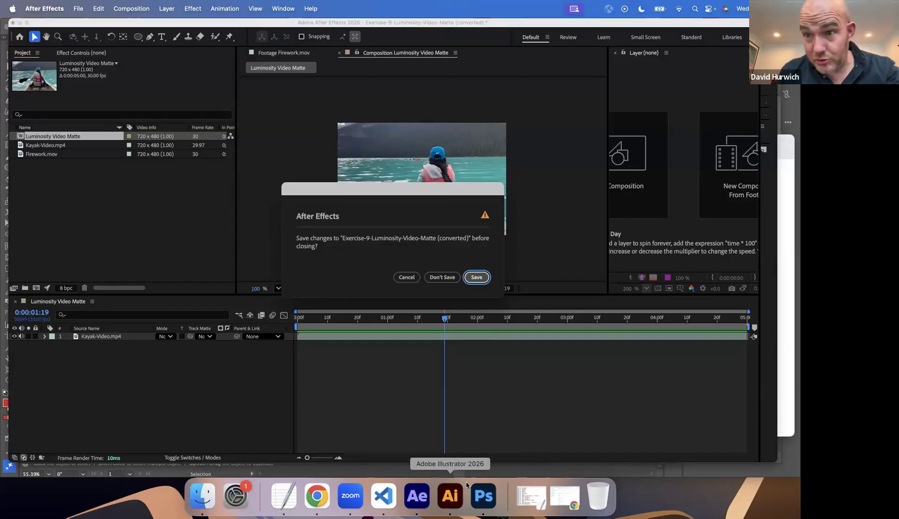
{"action": "left_click", "coordinate": [483, 495]}
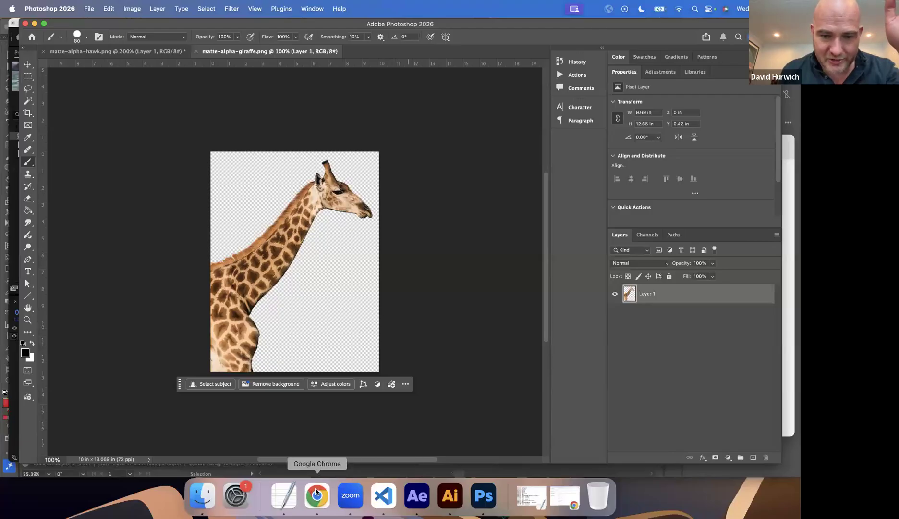
Switch to Photopea in Chrome and create a new project with a white background.
{"action": "left_click", "coordinate": [317, 495]}
{"action": "left_click", "coordinate": [109, 27]}
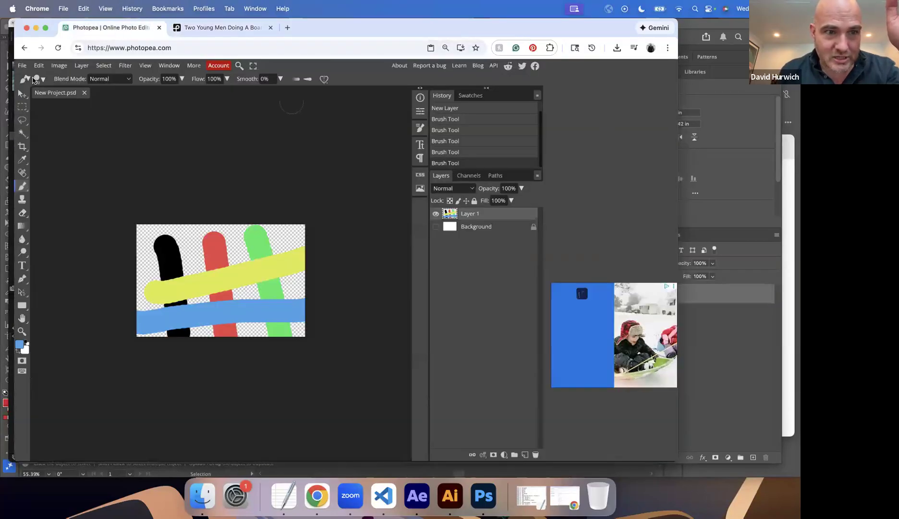
{"action": "left_click", "coordinate": [22, 65]}
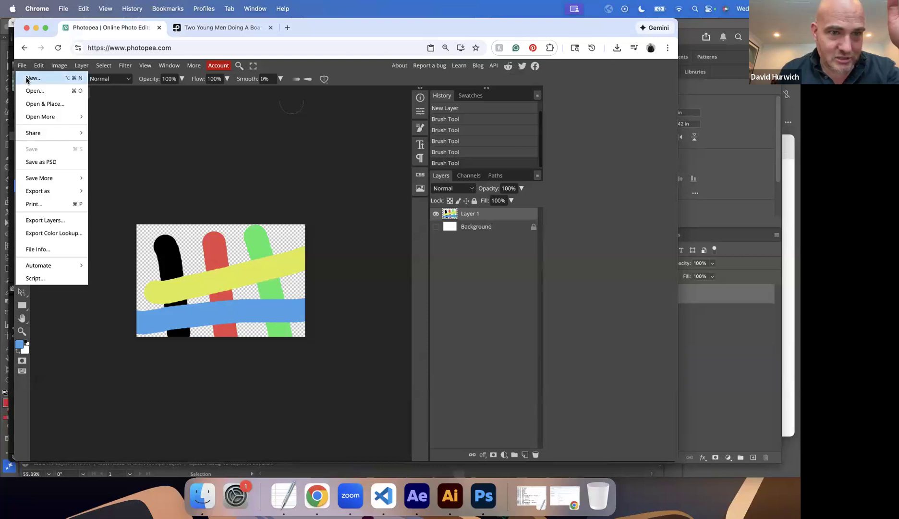
{"action": "left_click", "coordinate": [30, 75]}
{"action": "left_click", "coordinate": [426, 232]}
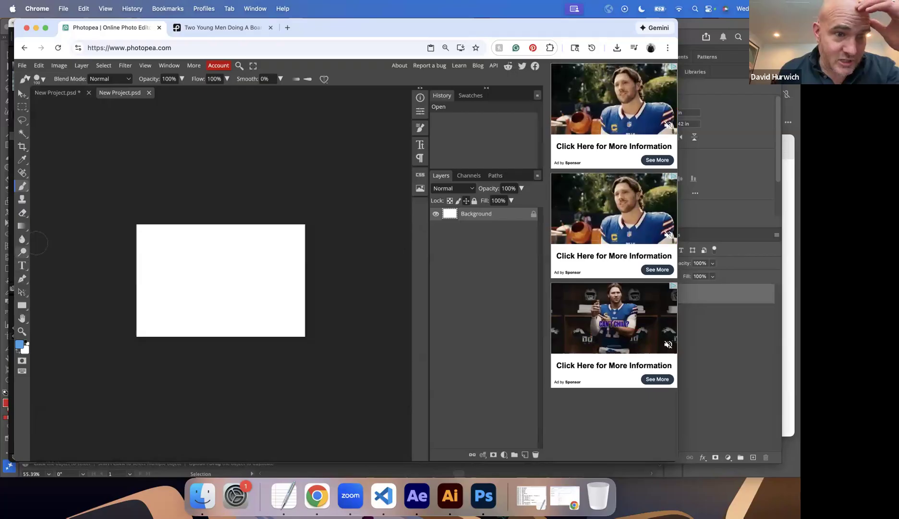
Fill the white canvas with black using the Paint Bucket Tool.
{"action": "right_click", "coordinate": [23, 229]}
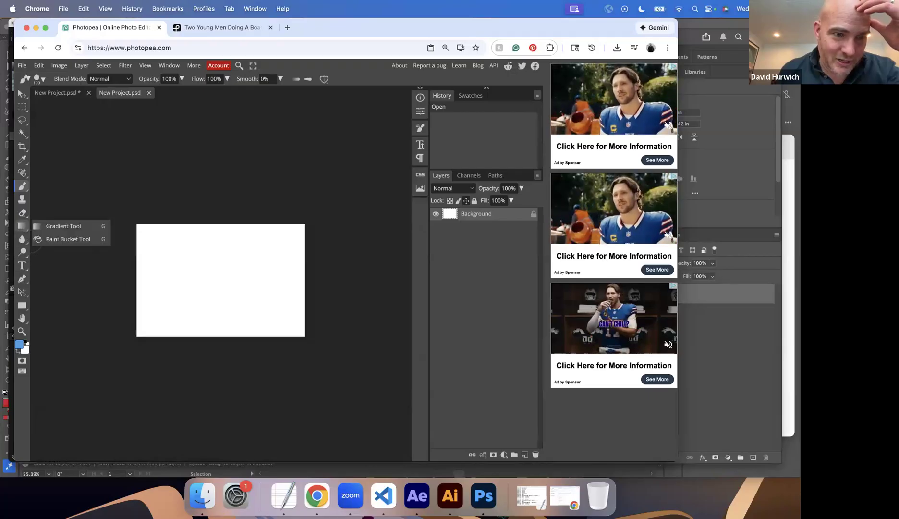
{"action": "left_click", "coordinate": [58, 238]}
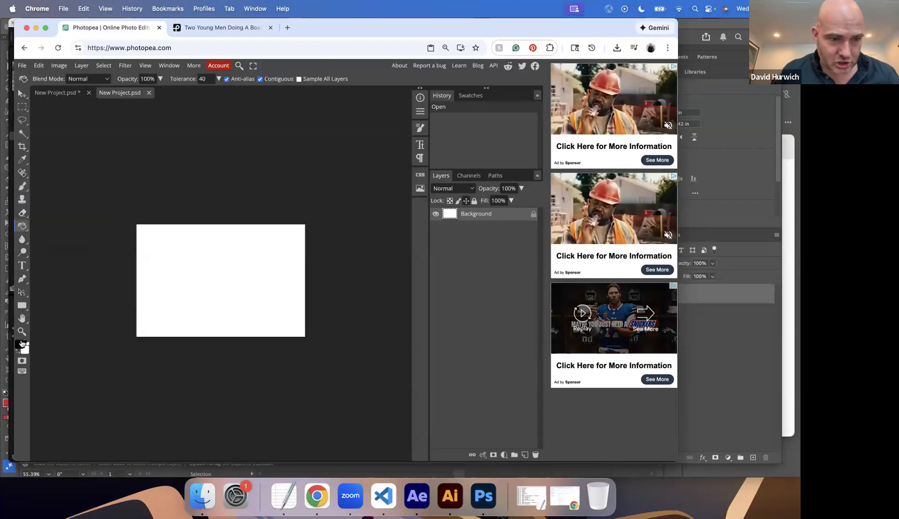
{"action": "left_click", "coordinate": [226, 280]}
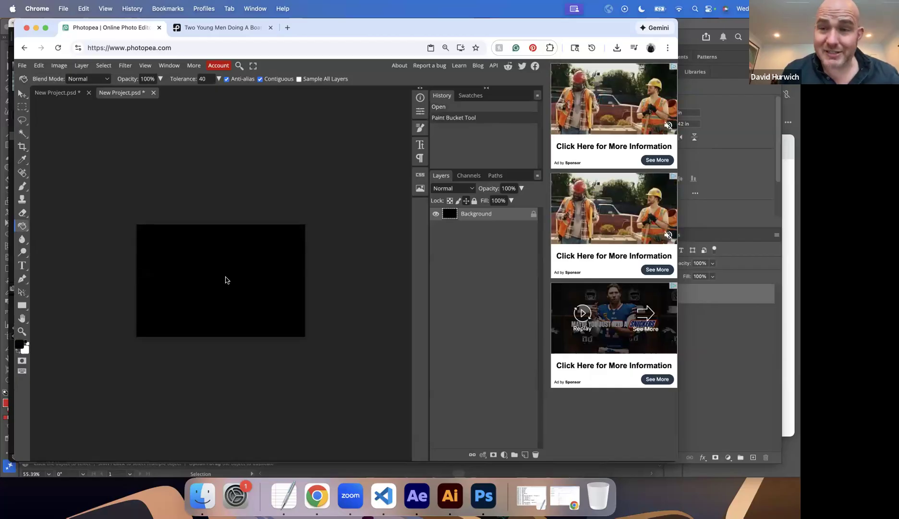
Paint thick, winding white Brush strokes across the black canvas, running off its right and bottom edges.
{"action": "left_click", "coordinate": [23, 186]}
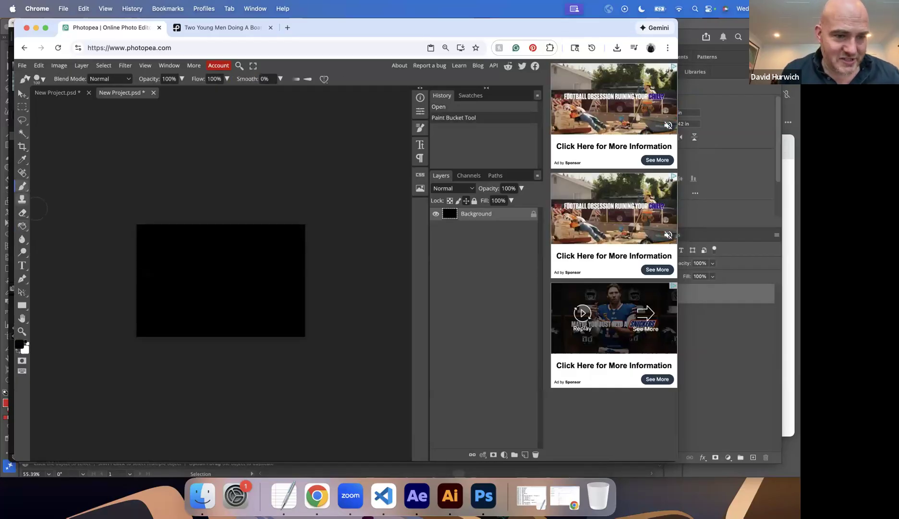
{"action": "left_click", "coordinate": [16, 355]}
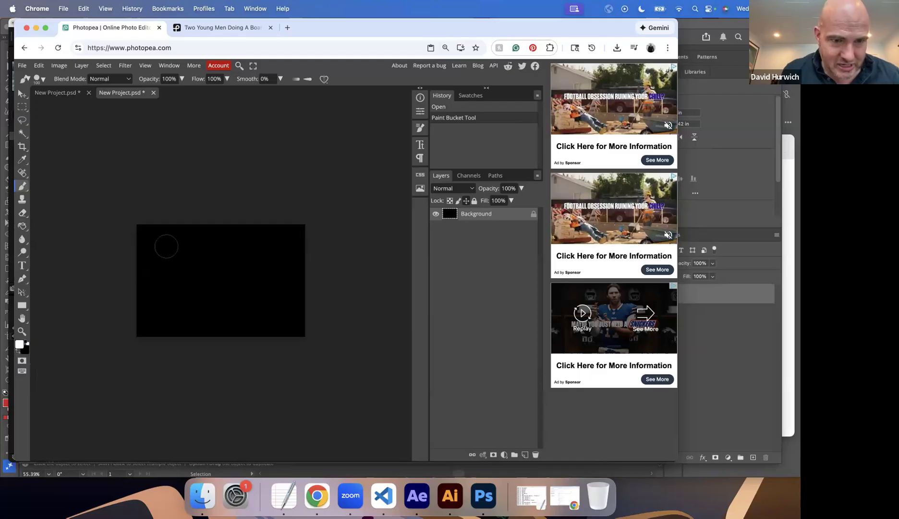
{"action": "mouse_move", "coordinate": [175, 241]}
{"action": "left_mouse_down"}
{"action": "mouse_move", "coordinate": [163, 294]}
{"action": "mouse_move", "coordinate": [254, 240]}
{"action": "mouse_move", "coordinate": [300, 281]}
{"action": "mouse_move", "coordinate": [317, 276]}
{"action": "left_mouse_up"}
{"action": "left_click", "coordinate": [350, 270]}
{"action": "left_click_drag", "start_coordinate": [260, 287], "coordinate": [241, 338]}
{"action": "mouse_move", "coordinate": [185, 303]}
{"action": "left_mouse_down"}
{"action": "mouse_move", "coordinate": [184, 342]}
{"action": "mouse_move", "coordinate": [163, 291]}
{"action": "mouse_move", "coordinate": [169, 327]}
{"action": "left_mouse_up"}
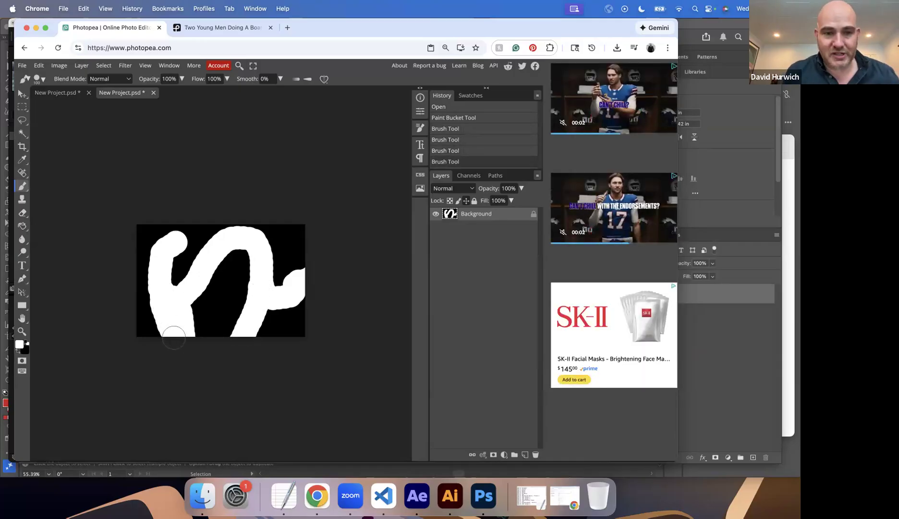
Set the foreground color to a neutral mid-gray and paint a full-height gray band along the canvas's right side.
{"action": "left_click", "coordinate": [19, 348]}
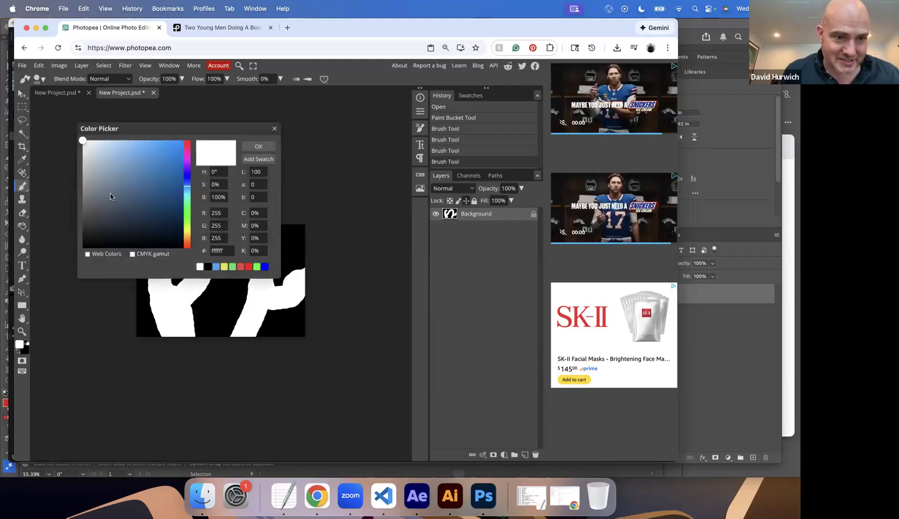
{"action": "left_click", "coordinate": [83, 195]}
{"action": "left_click", "coordinate": [258, 146]}
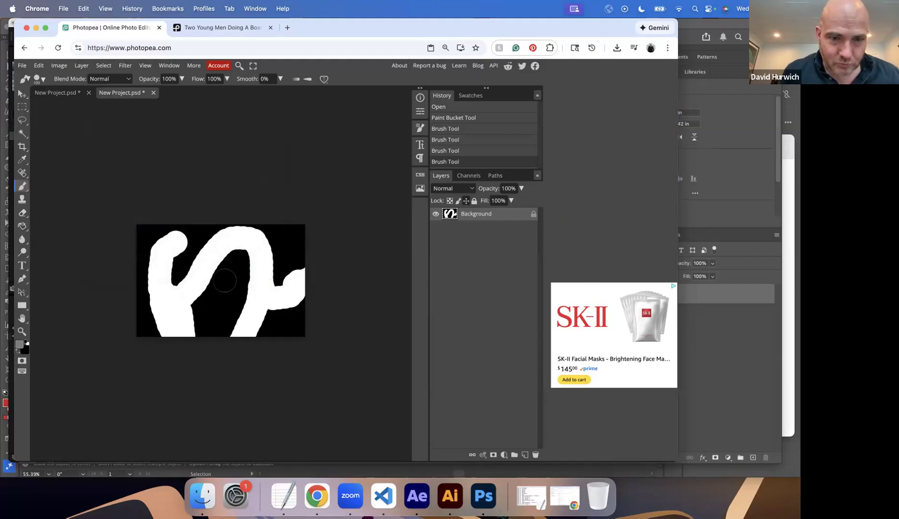
{"action": "mouse_move", "coordinate": [290, 228]}
{"action": "left_mouse_down"}
{"action": "mouse_move", "coordinate": [301, 364]}
{"action": "mouse_move", "coordinate": [294, 229]}
{"action": "mouse_move", "coordinate": [291, 335]}
{"action": "left_mouse_up"}
{"action": "left_click_drag", "start_coordinate": [278, 227], "coordinate": [276, 338]}
{"action": "left_click_drag", "start_coordinate": [262, 226], "coordinate": [266, 340]}
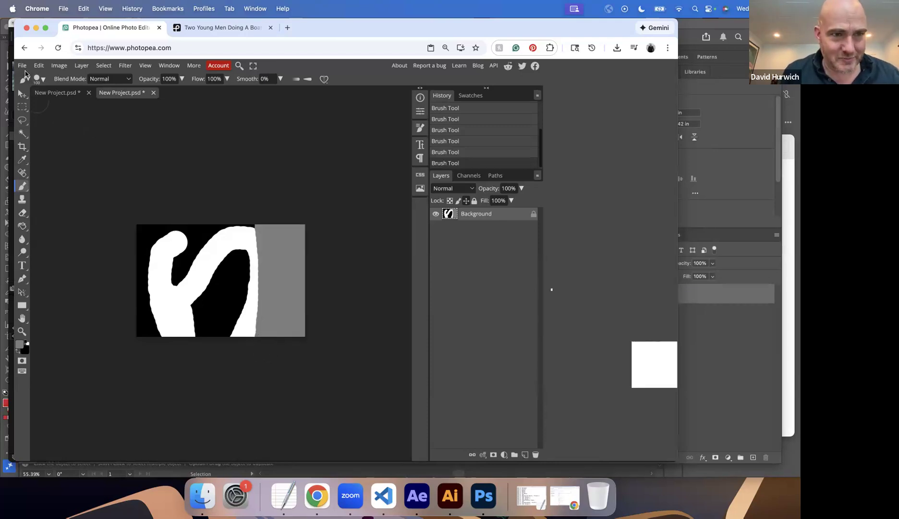
Export the image as a 720 x 480 px PNG named My-Luma-Matte.
{"action": "left_click", "coordinate": [24, 67]}
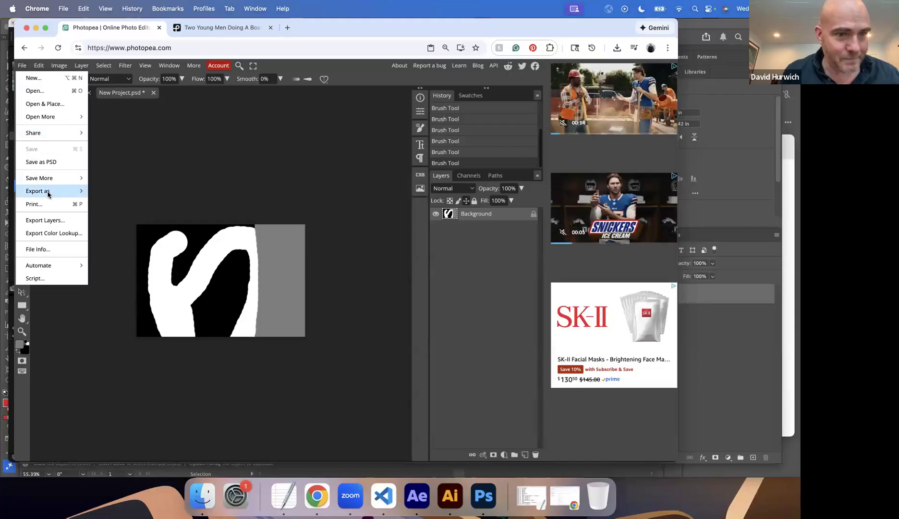
{"action": "mouse_move", "coordinate": [48, 191]}
{"action": "left_click", "coordinate": [102, 191]}
{"action": "triple_click", "coordinate": [314, 158]}
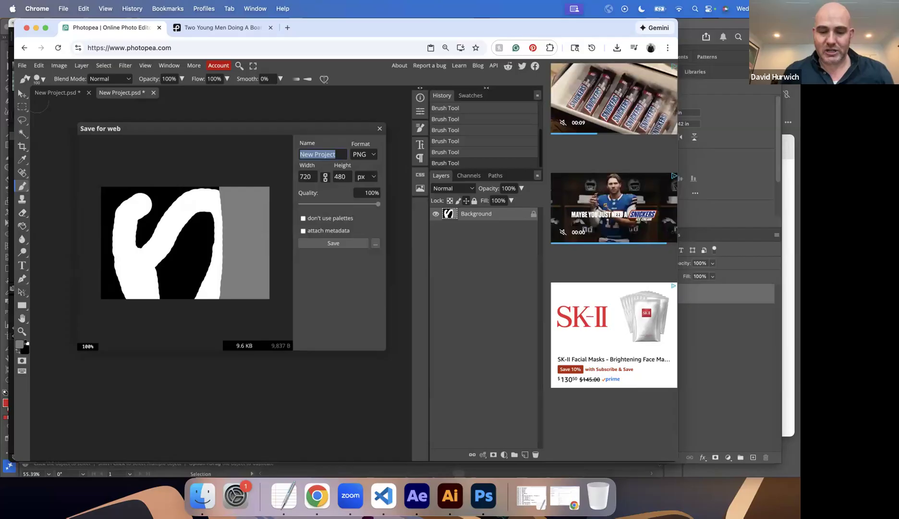
{"action": "type", "text": "My-Luma-Matte"}
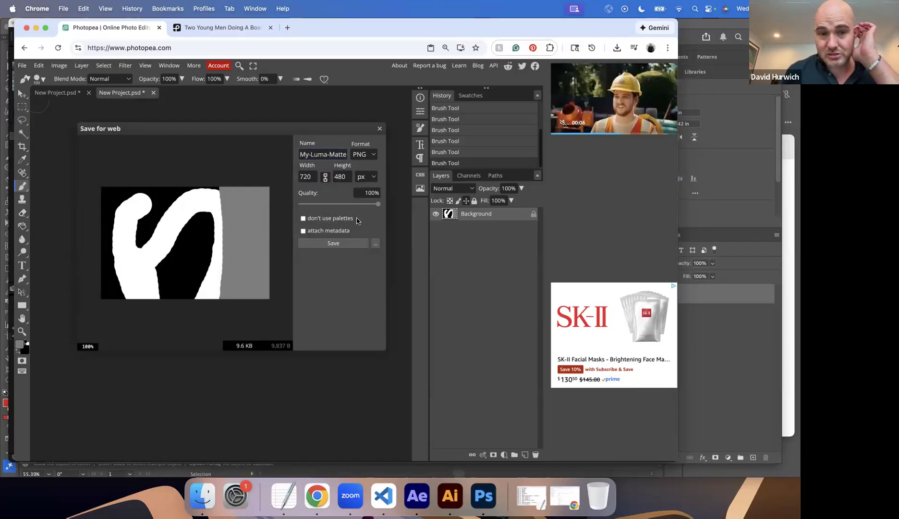
{"action": "left_click", "coordinate": [343, 242]}
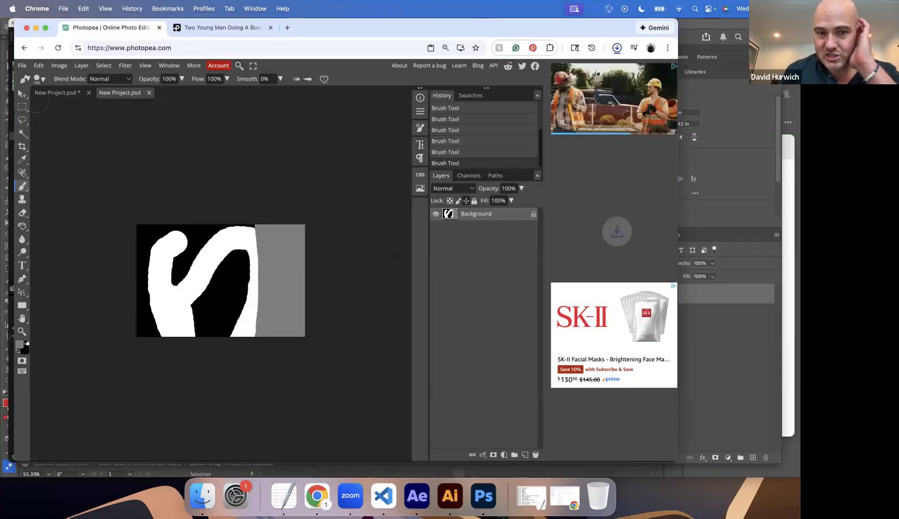
Switch to After Effects, dismiss the save prompt, import My-Luma-Matte.png from Downloads and place it above the Kayak-Video.mp4 layer.
{"action": "left_click", "coordinate": [416, 496]}
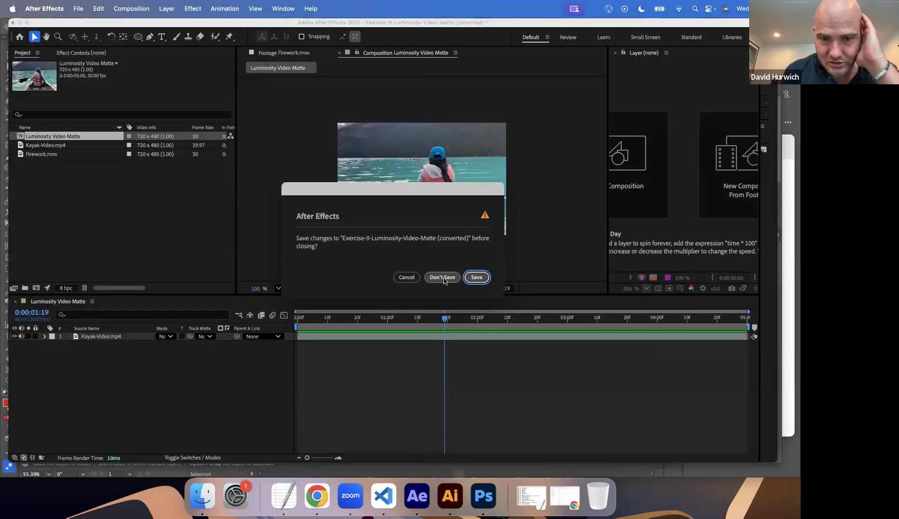
{"action": "left_click", "coordinate": [406, 277]}
{"action": "left_click", "coordinate": [135, 230]}
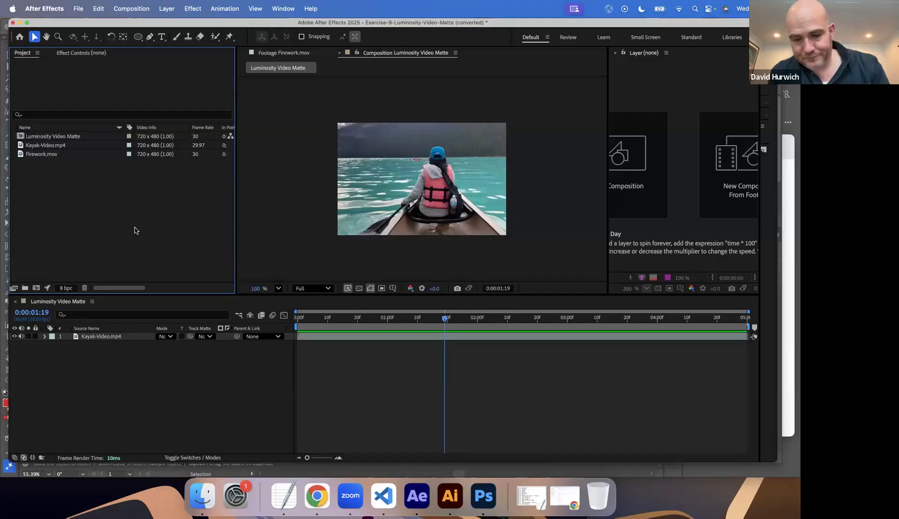
{"action": "double_click", "coordinate": [137, 175]}
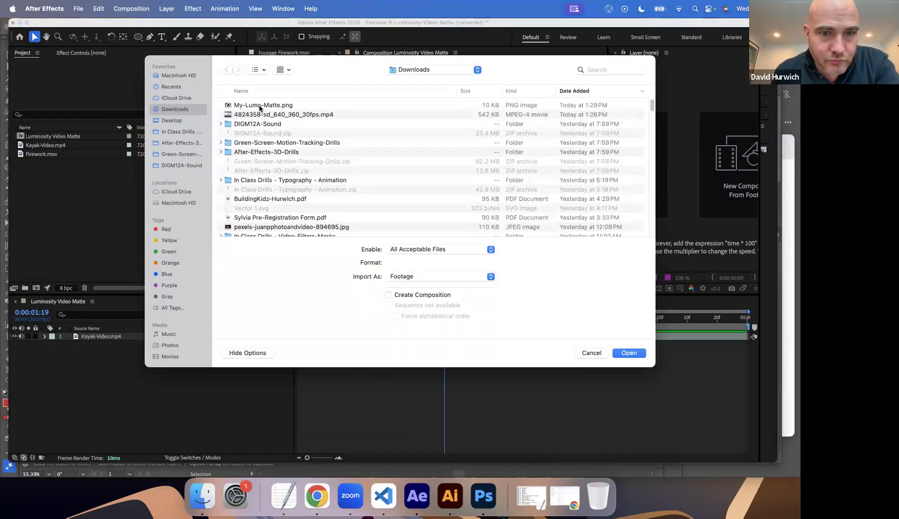
{"action": "double_click", "coordinate": [257, 99]}
{"action": "left_click_drag", "start_coordinate": [38, 138], "coordinate": [149, 339]}
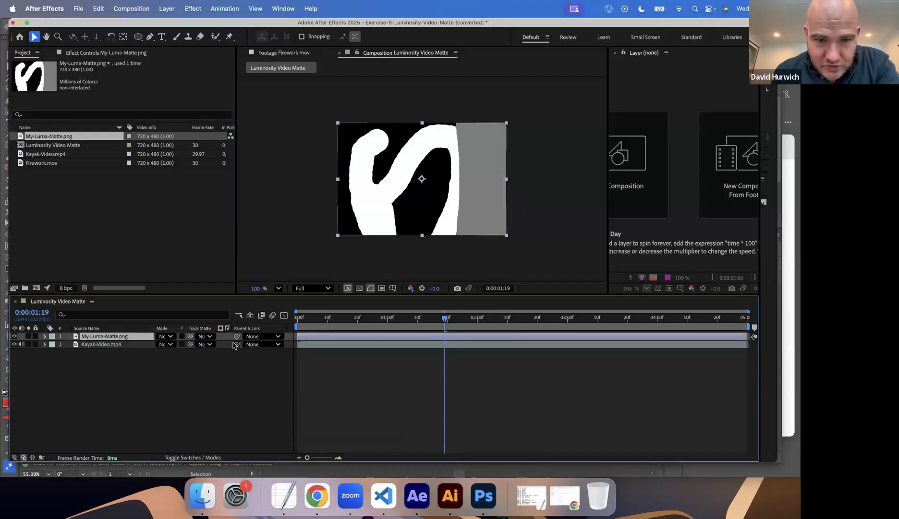
Set My-Luma-Matte.png as the track matte of the Kayak-Video.mp4 layer and preview the composition from the start.
{"action": "left_click", "coordinate": [210, 344]}
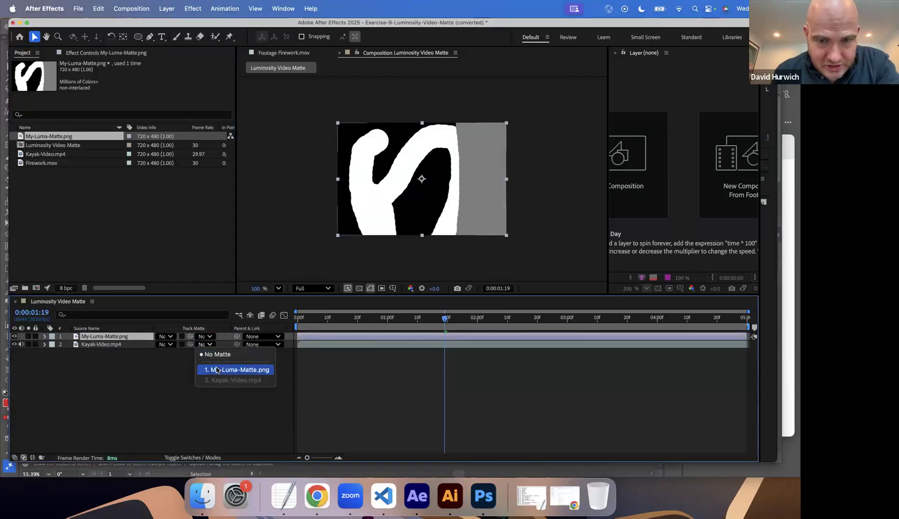
{"action": "left_click", "coordinate": [216, 369]}
{"action": "left_click_drag", "start_coordinate": [307, 319], "coordinate": [290, 324]}
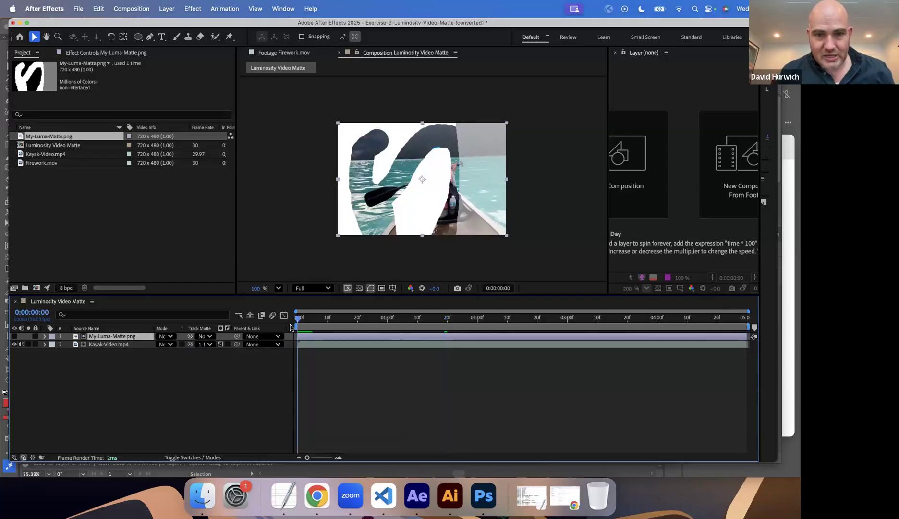
{"action": "key", "text": "space"}
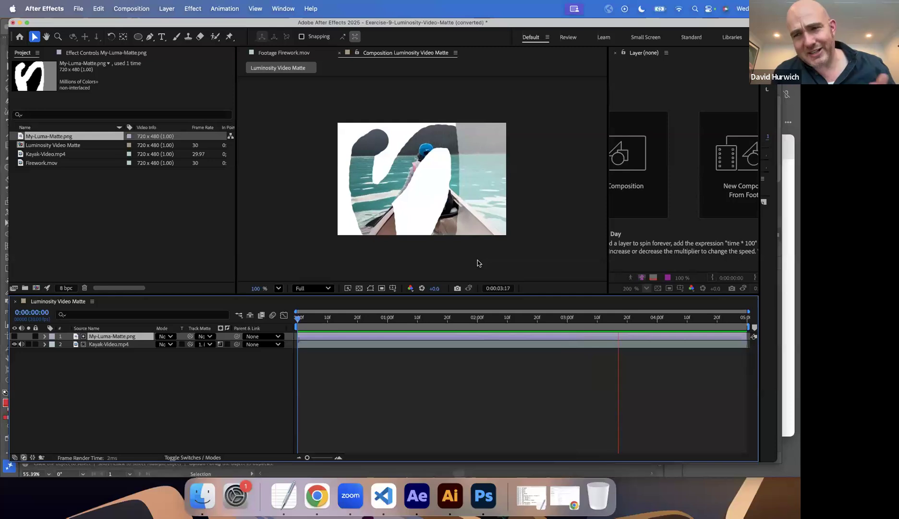
{"action": "key", "text": "space"}
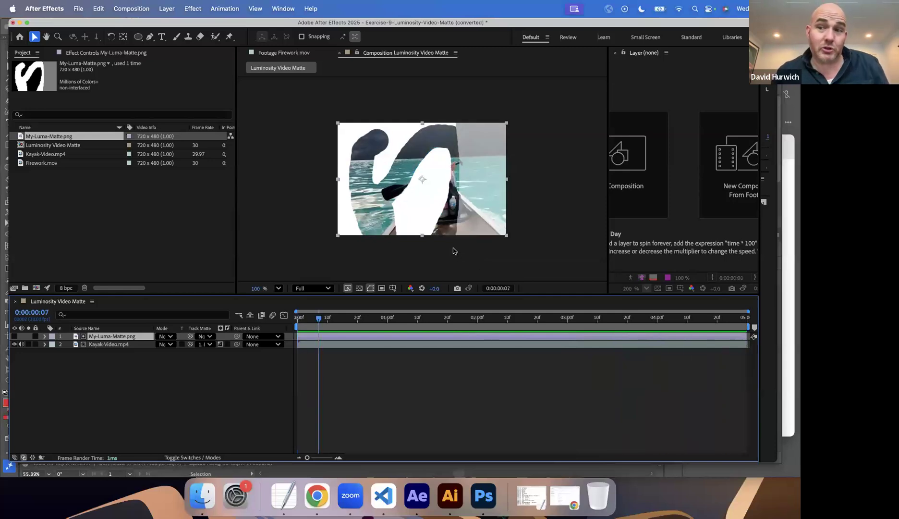
Save the project as Exercise-9-Luminosity-Video-Matte (converted), and open Exercise-10-Animated-Luma-Matte.aep, accepting its conversion.
{"action": "key", "text": "super+s"}
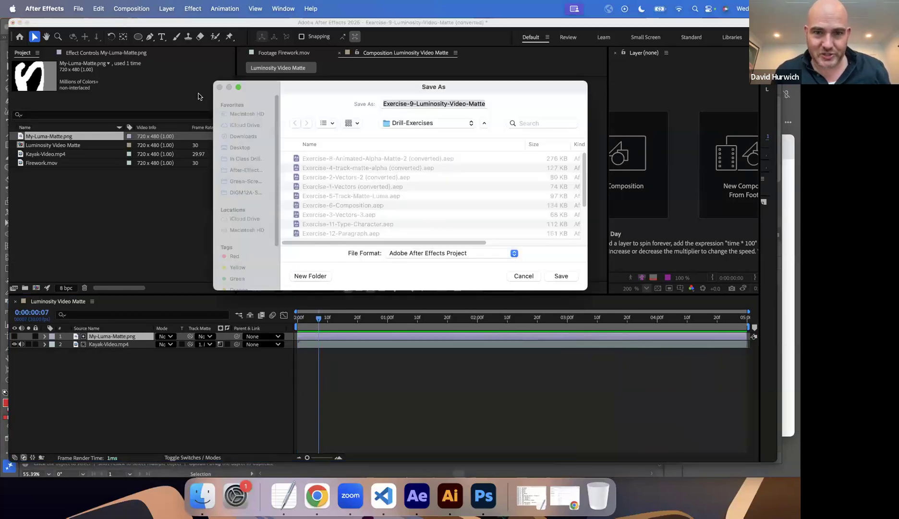
{"action": "left_click", "coordinate": [560, 276]}
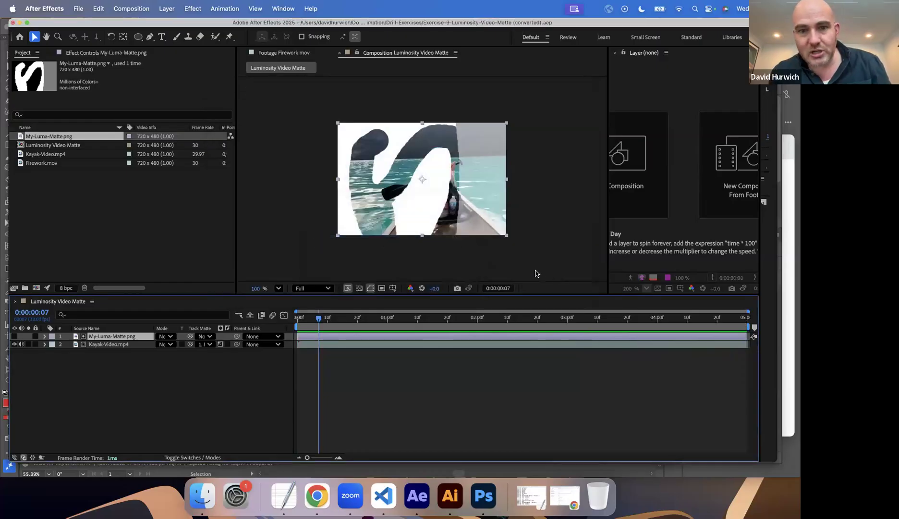
{"action": "key", "text": "super+o"}
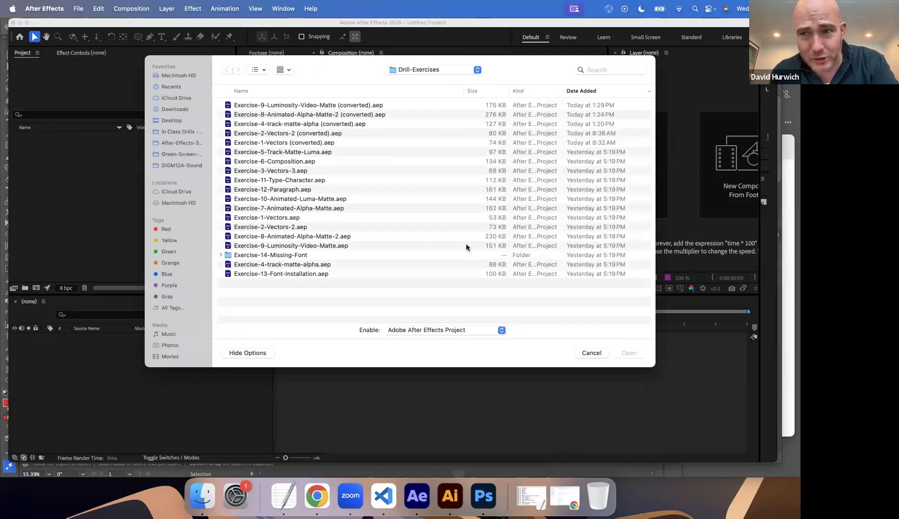
{"action": "left_click", "coordinate": [286, 90]}
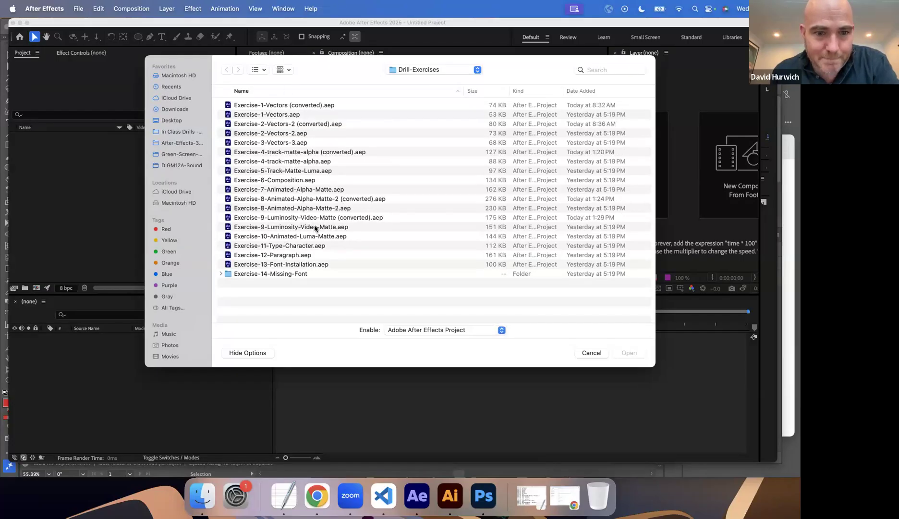
{"action": "double_click", "coordinate": [285, 237]}
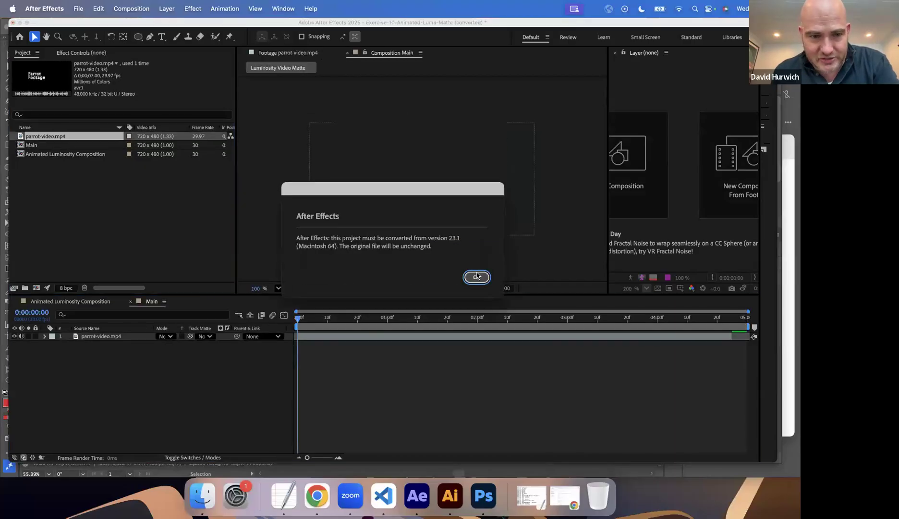
{"action": "left_click", "coordinate": [477, 277]}
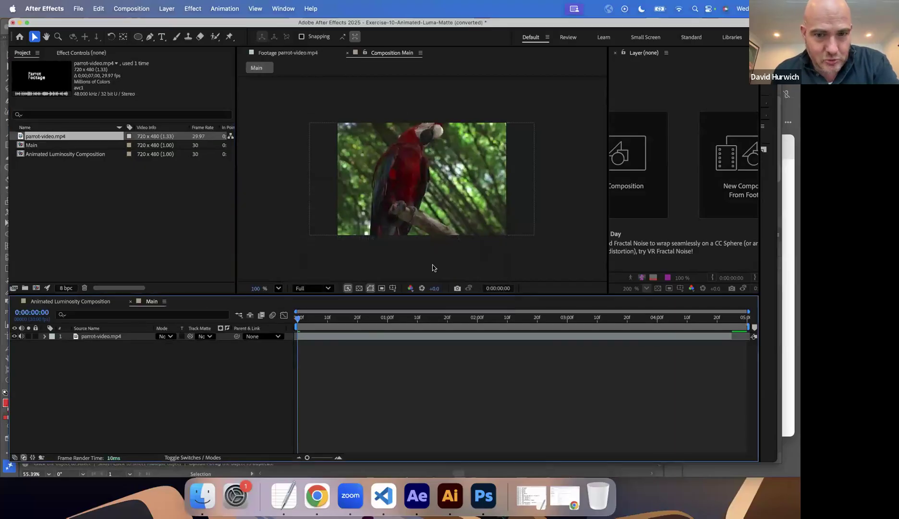
Open the Animated Luminosity Composition and play its shape animation from the start.
{"action": "double_click", "coordinate": [21, 158]}
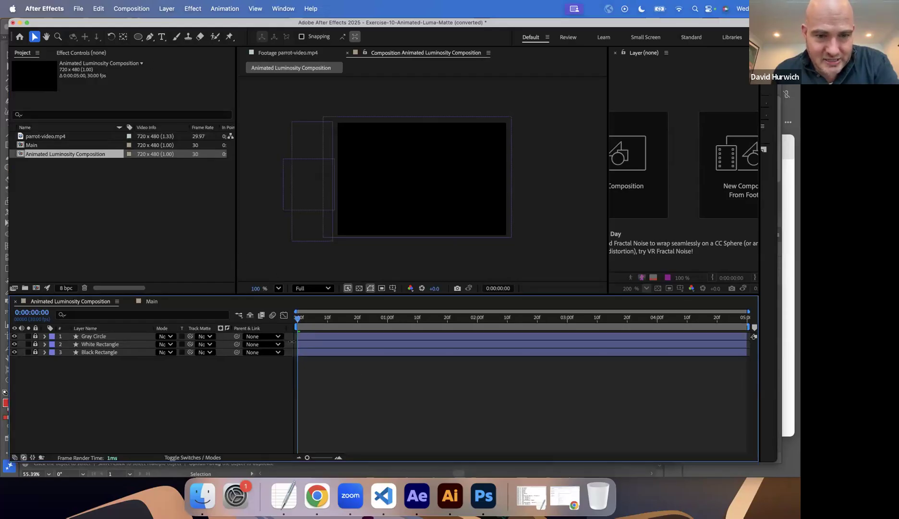
{"action": "key", "text": "space"}
{"action": "key", "text": "space"}
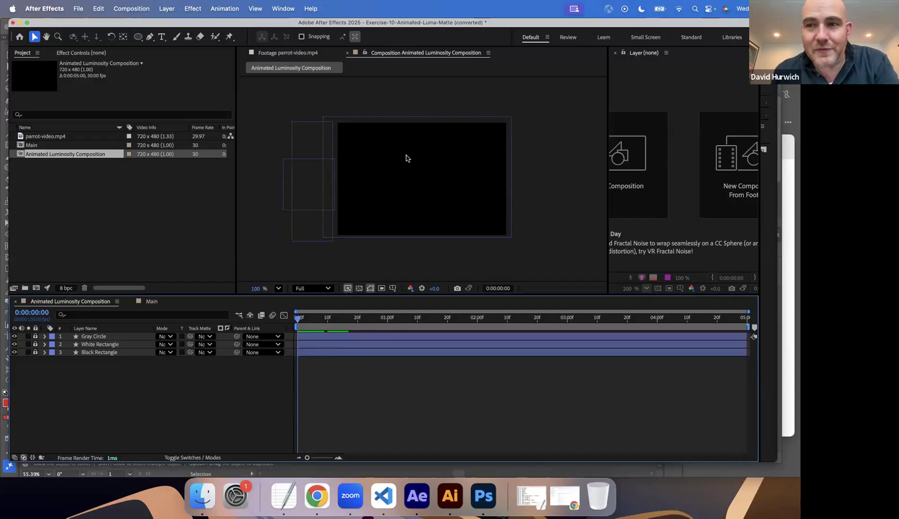
Create a black (000000) solid of 720 x 480 px named Black Background in the Animated Luminosity Composition.
{"action": "left_click", "coordinate": [170, 10]}
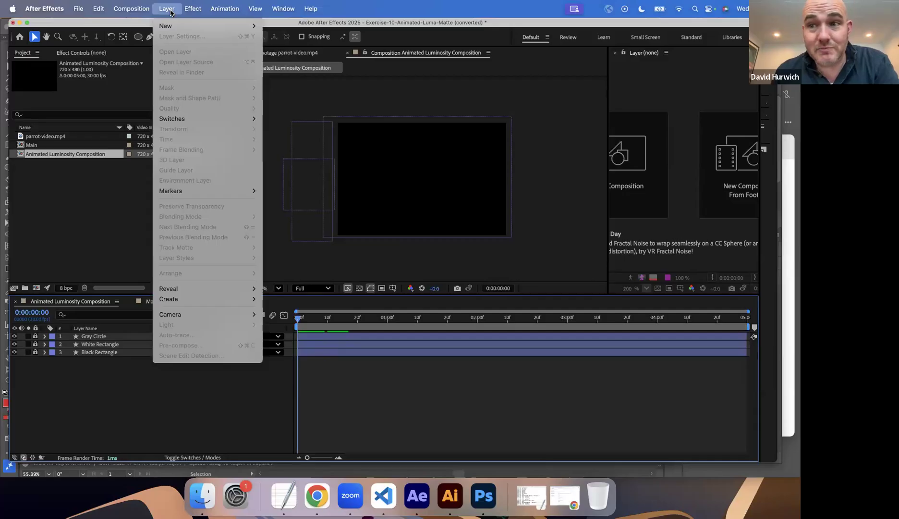
{"action": "mouse_move", "coordinate": [173, 30]}
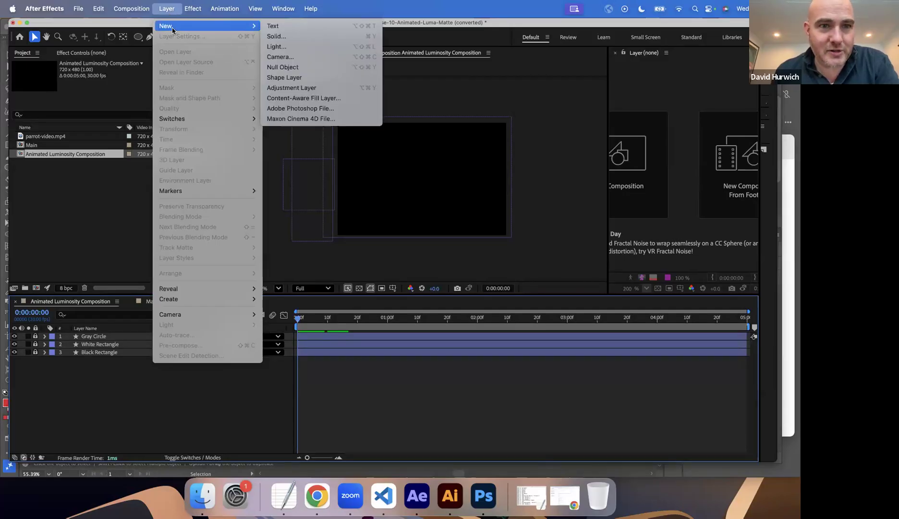
{"action": "left_click", "coordinate": [314, 37]}
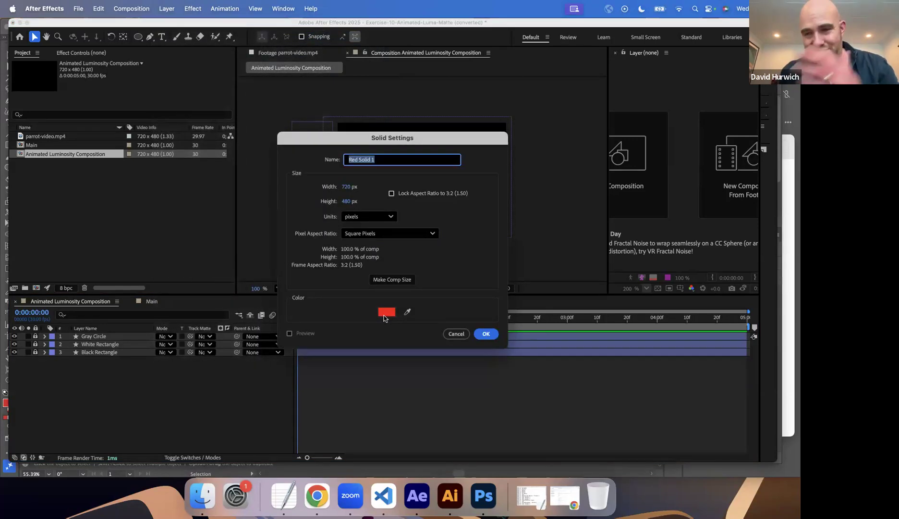
{"action": "left_click", "coordinate": [384, 315]}
{"action": "left_click_drag", "start_coordinate": [386, 303], "coordinate": [425, 324]}
{"action": "left_click", "coordinate": [486, 189]}
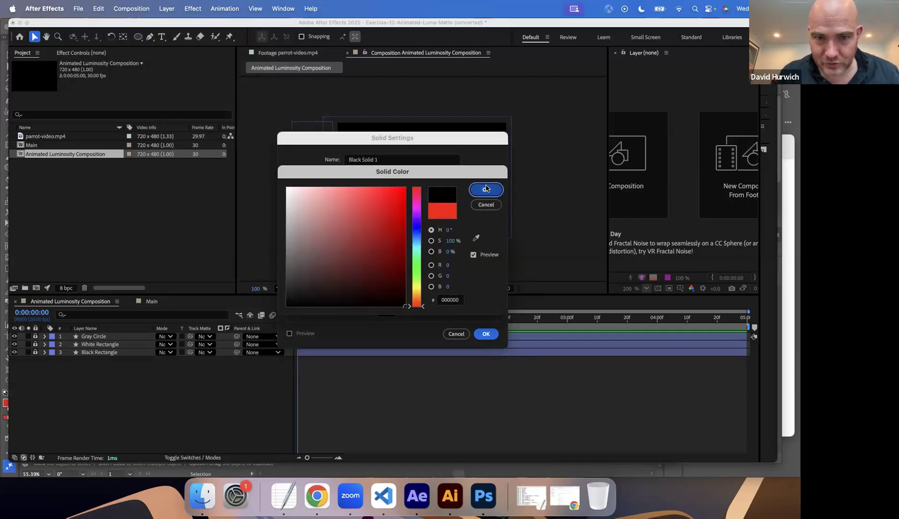
{"action": "triple_click", "coordinate": [400, 158]}
{"action": "type", "text": "Bla"}
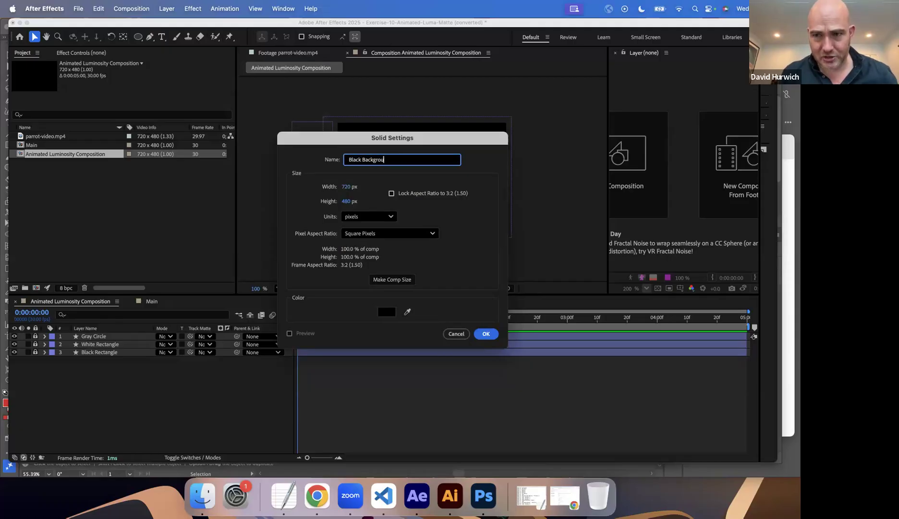
{"action": "left_click", "coordinate": [488, 336]}
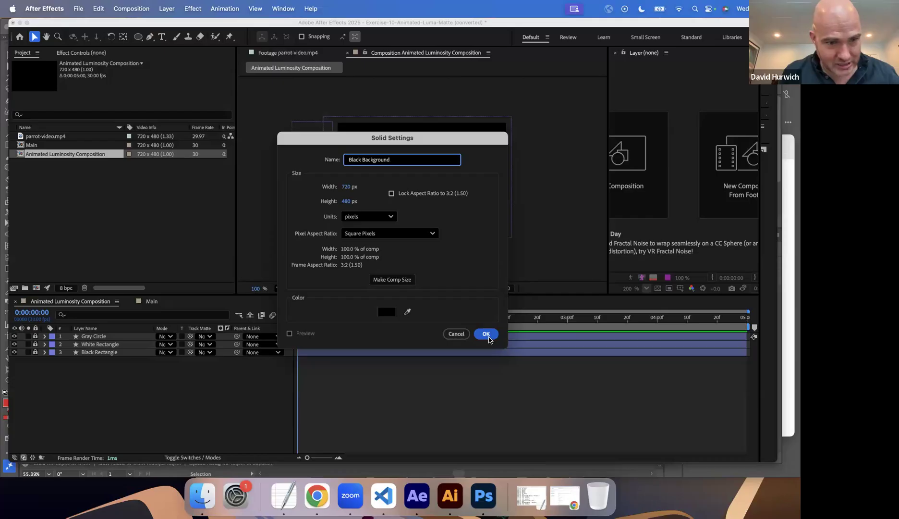
Place the Black Background solid beneath the three shape layers, hide it, and scrub the timeline to compare the frame.
{"action": "left_click_drag", "start_coordinate": [94, 357], "coordinate": [95, 365]}
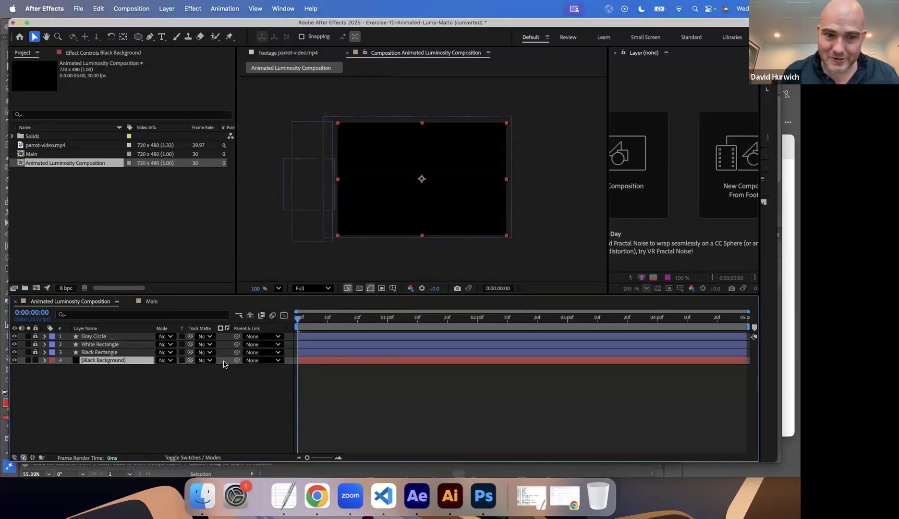
{"action": "left_click", "coordinate": [91, 346]}
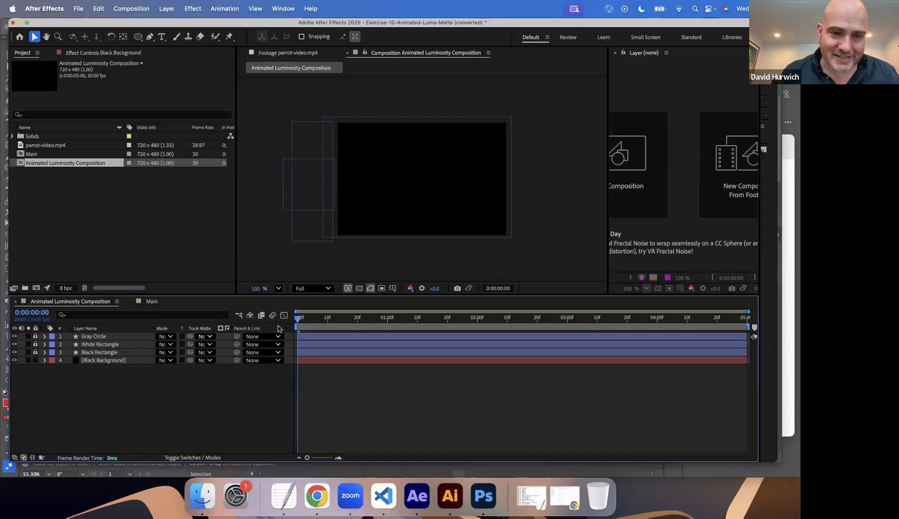
{"action": "left_click_drag", "start_coordinate": [299, 319], "coordinate": [276, 329]}
{"action": "left_click", "coordinate": [14, 361]}
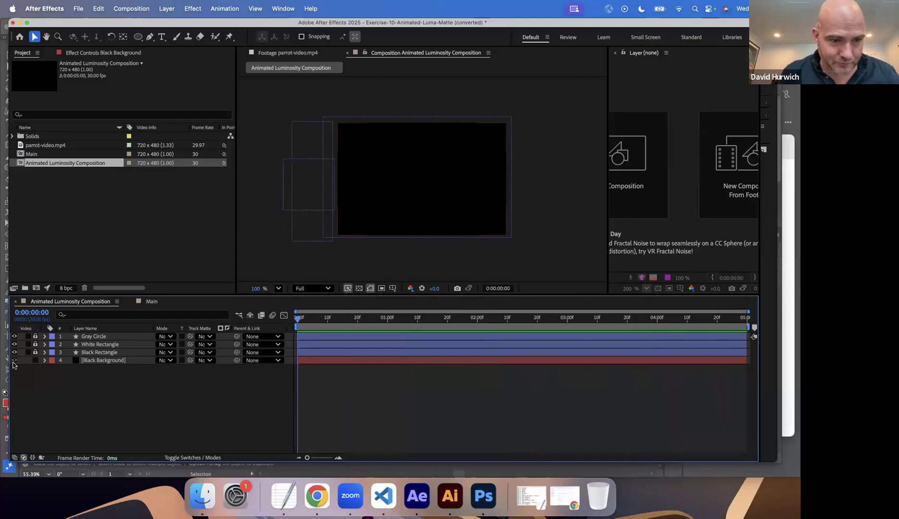
{"action": "left_click_drag", "start_coordinate": [314, 325], "coordinate": [695, 314]}
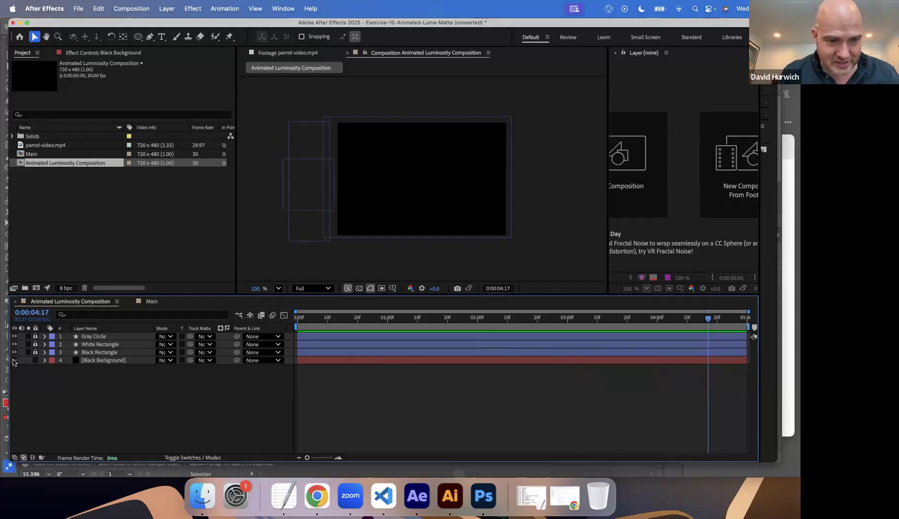
Change the Animated Luminosity Composition's background color to light red (F68383) and play the composition.
{"action": "left_click", "coordinate": [155, 12]}
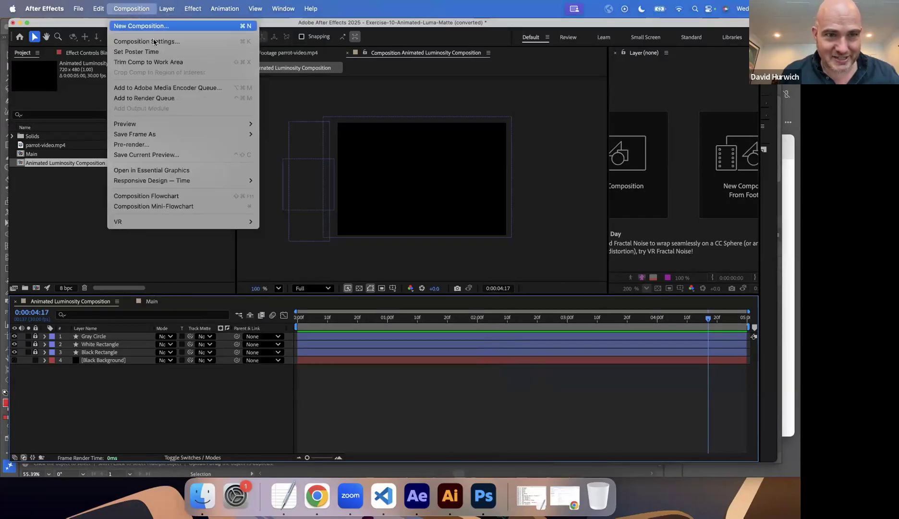
{"action": "left_click", "coordinate": [153, 43]}
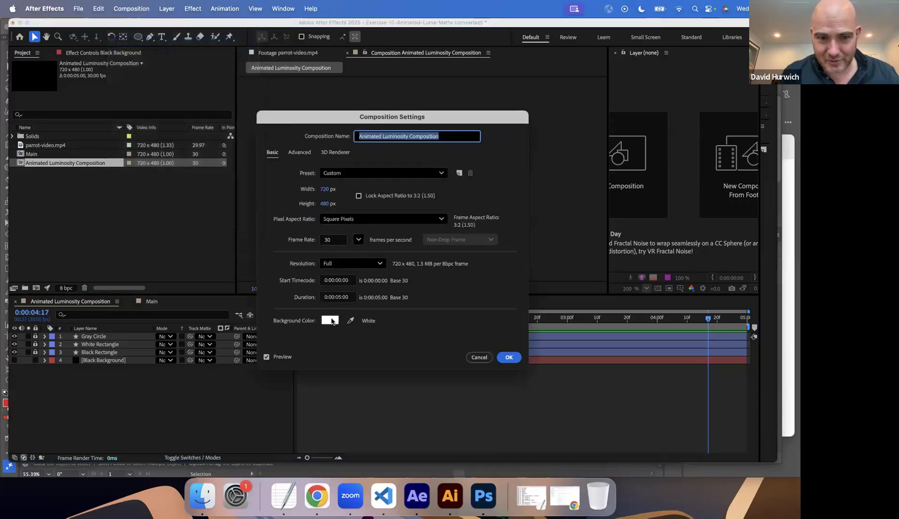
{"action": "left_click", "coordinate": [330, 320]}
{"action": "left_click", "coordinate": [342, 191]}
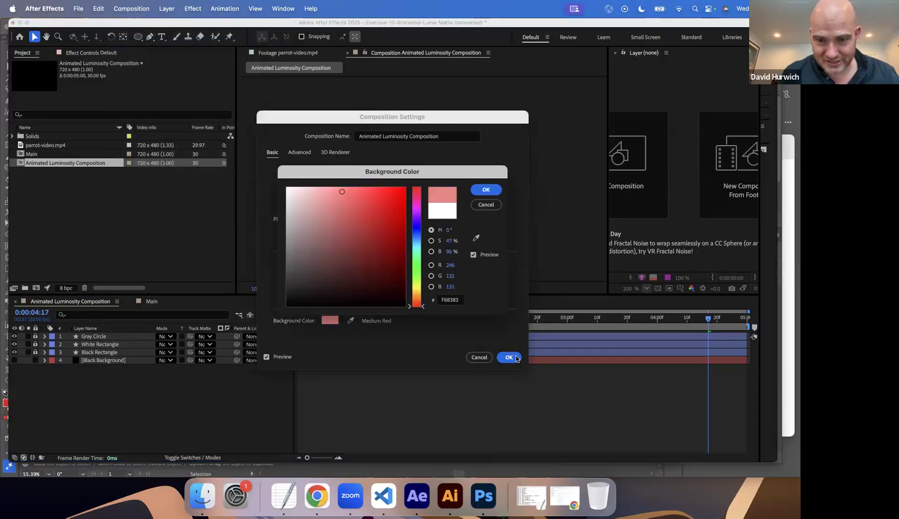
{"action": "left_click", "coordinate": [485, 189]}
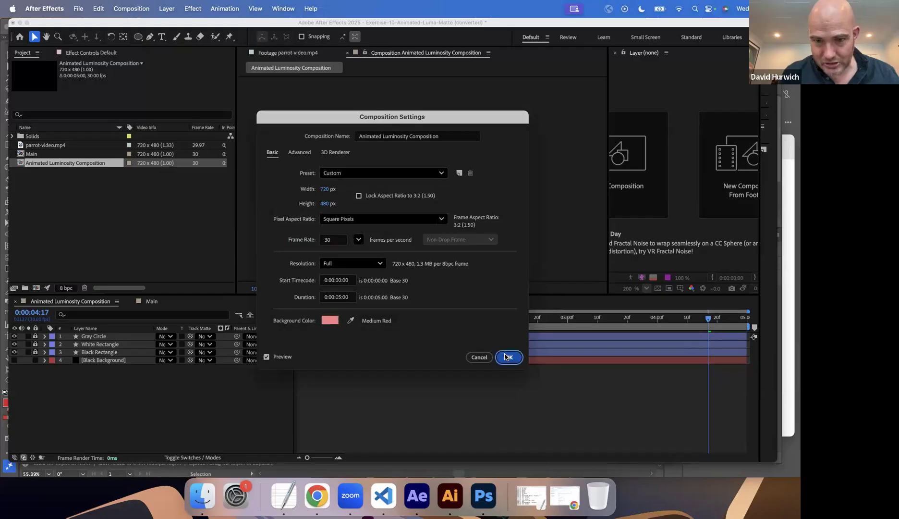
{"action": "left_click", "coordinate": [509, 357]}
{"action": "left_click", "coordinate": [318, 321]}
{"action": "key", "text": "space"}
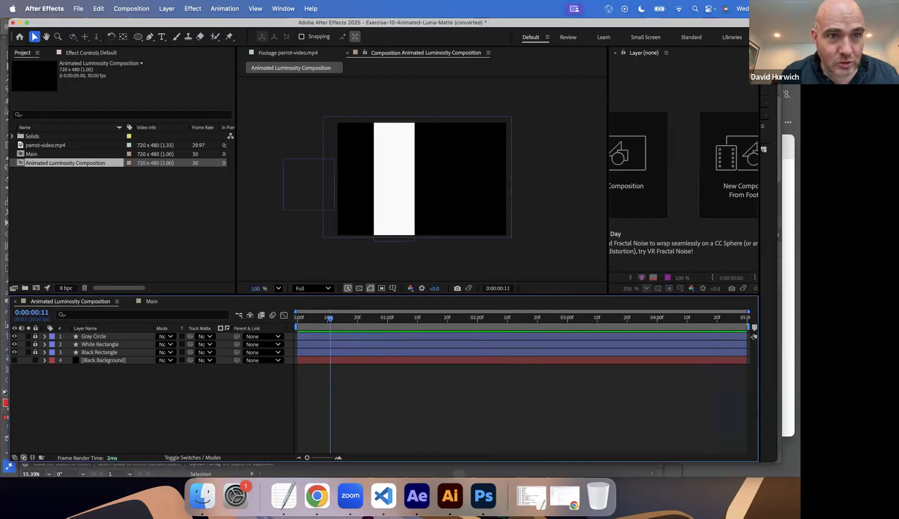
{"action": "left_click", "coordinate": [144, 8]}
{"action": "left_click", "coordinate": [145, 39]}
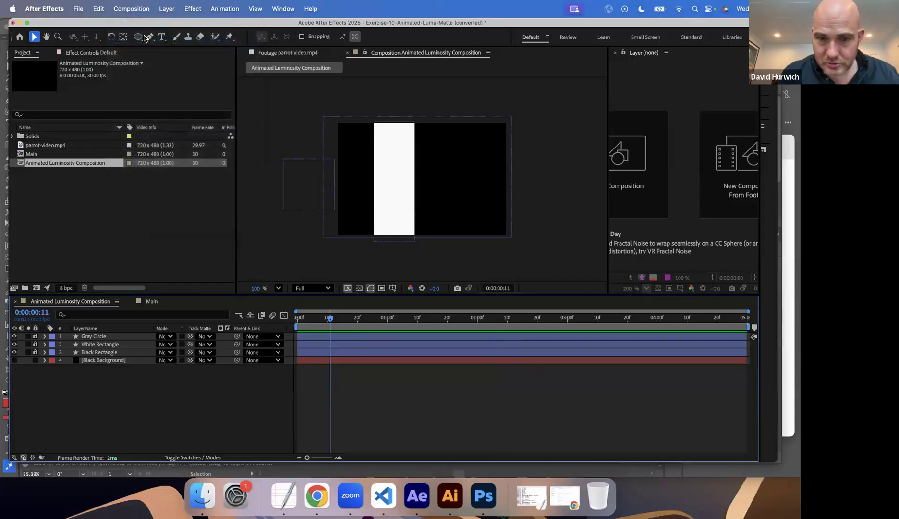
{"action": "left_click", "coordinate": [479, 356]}
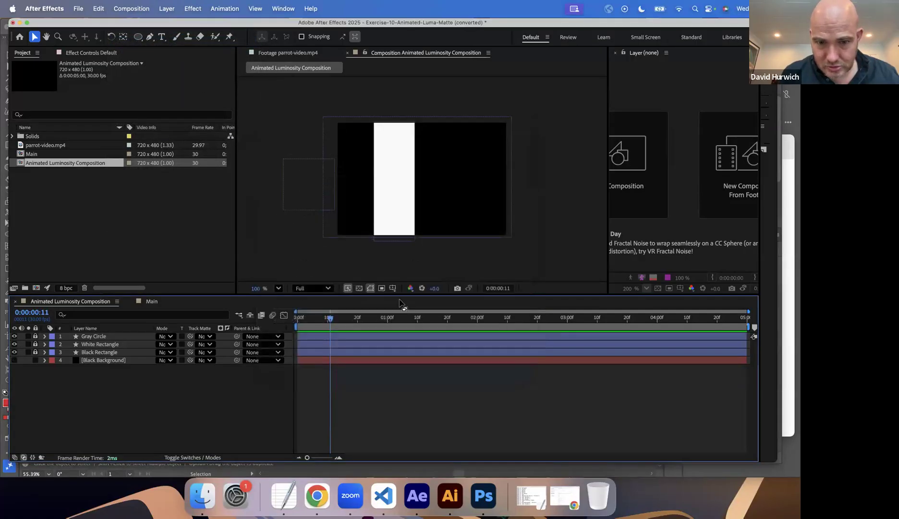
{"action": "left_click", "coordinate": [411, 291]}
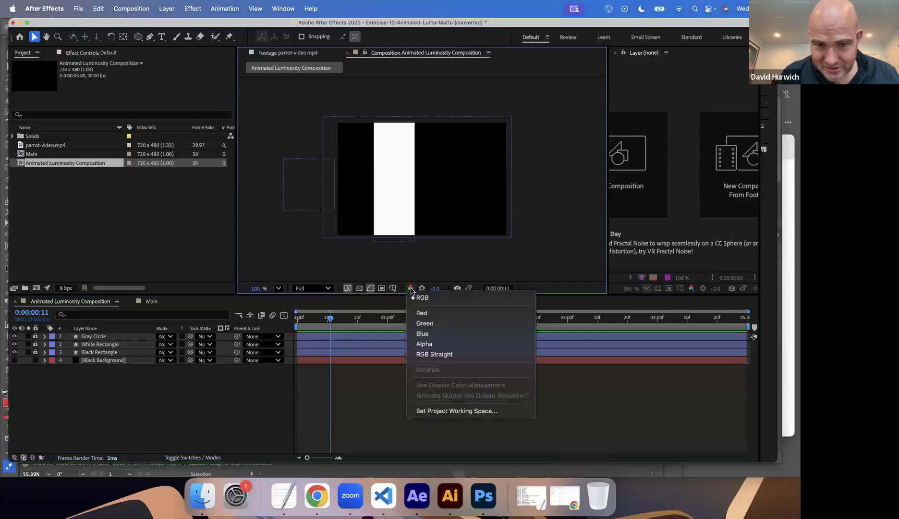
{"action": "left_click", "coordinate": [417, 296]}
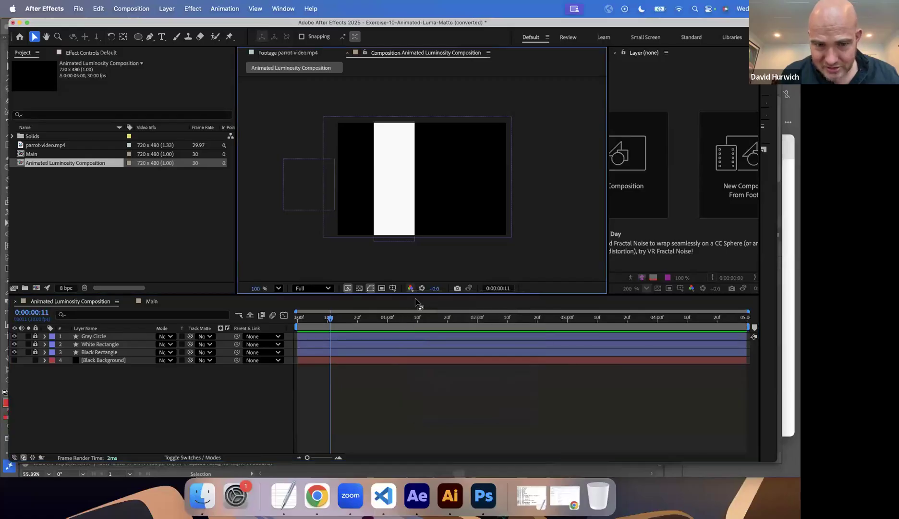
Turn on the transparency grid for the Animated Luminosity Composition and return to the first frame.
{"action": "left_click", "coordinate": [358, 288]}
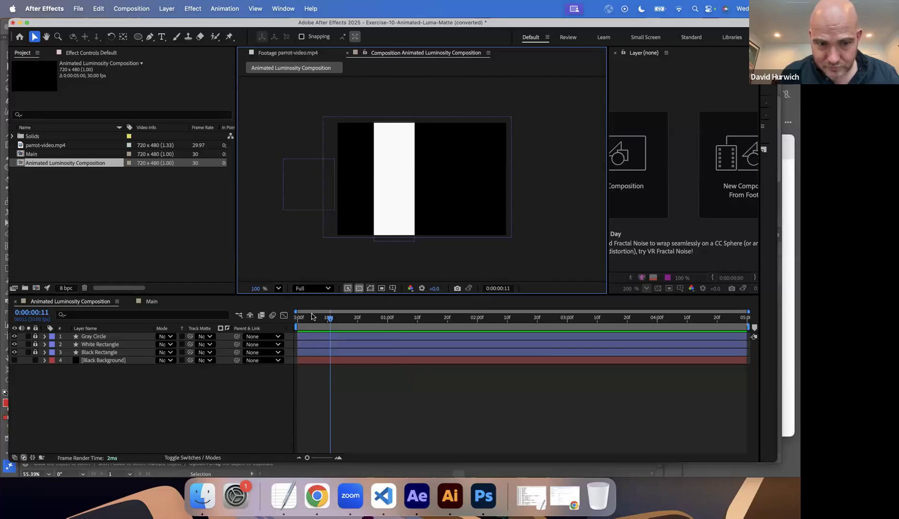
{"action": "left_click_drag", "start_coordinate": [314, 317], "coordinate": [184, 344]}
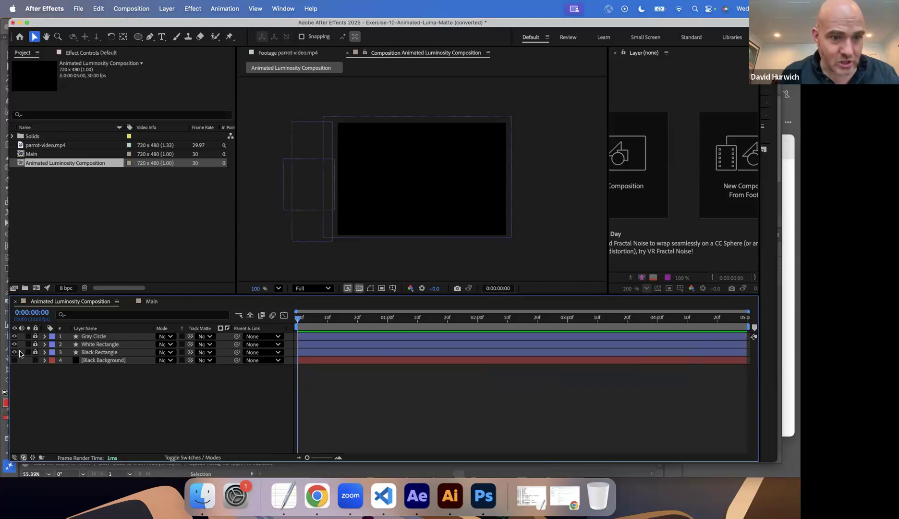
Open the Main composition, add the Animated Luminosity Composition above parrot-video.mp4, and preview it.
{"action": "double_click", "coordinate": [21, 154]}
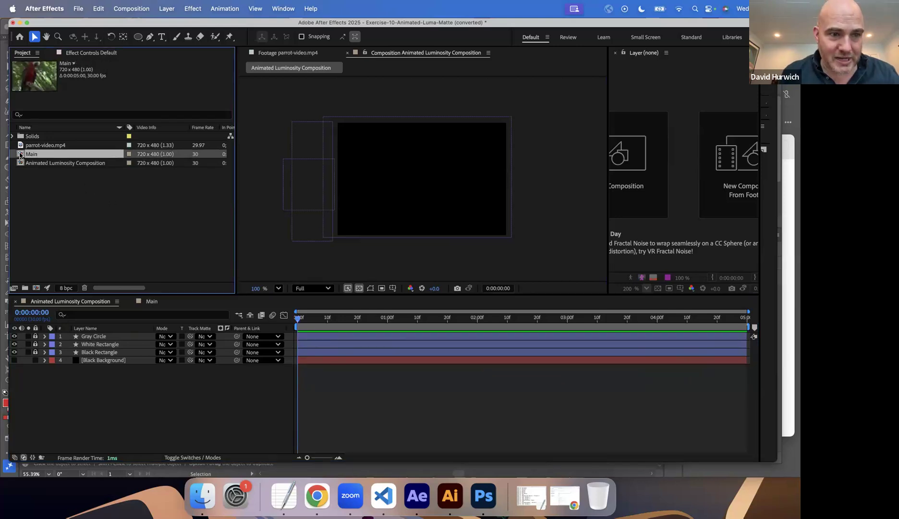
{"action": "left_click_drag", "start_coordinate": [57, 163], "coordinate": [94, 337]}
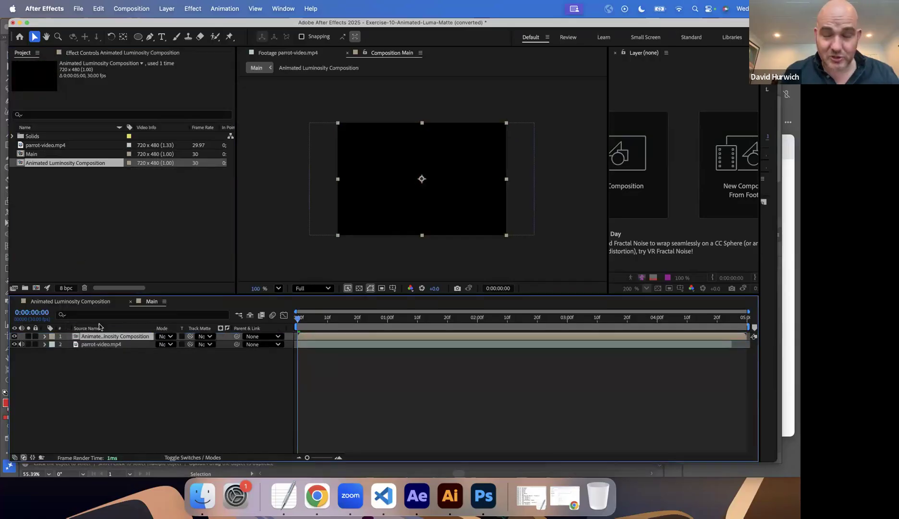
{"action": "key", "text": "space"}
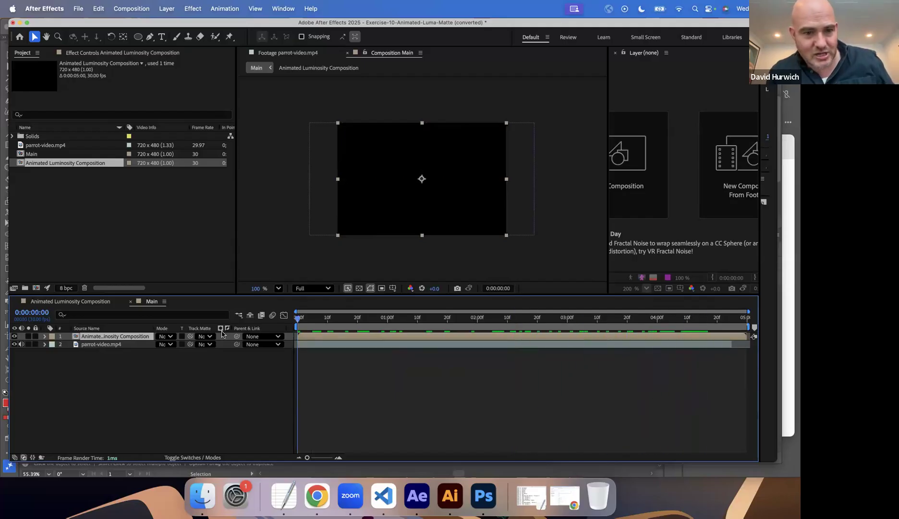
Set the Animated Luminosity Composition as the track matte of the parrot-video.mp4 layer and preview the result.
{"action": "left_click", "coordinate": [201, 343]}
{"action": "left_click", "coordinate": [215, 369]}
{"action": "key", "text": "space"}
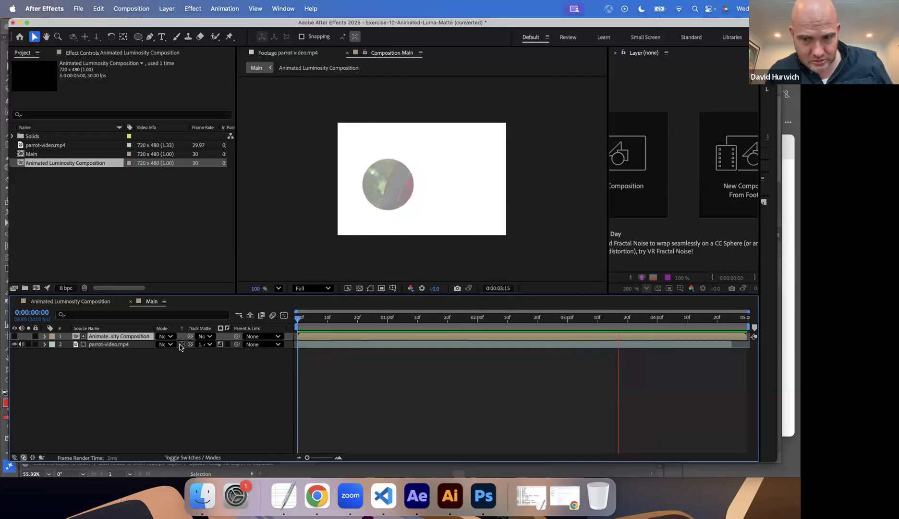
In the Animated Luminosity Composition, draw a white (FFFFFF) filled ellipse just below the frame, near its horizontal center.
{"action": "left_click", "coordinate": [70, 301]}
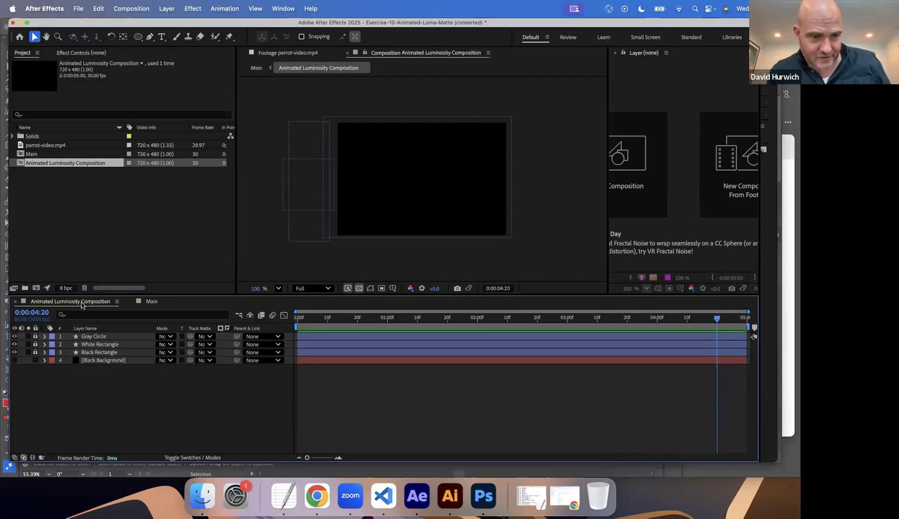
{"action": "left_click", "coordinate": [137, 37]}
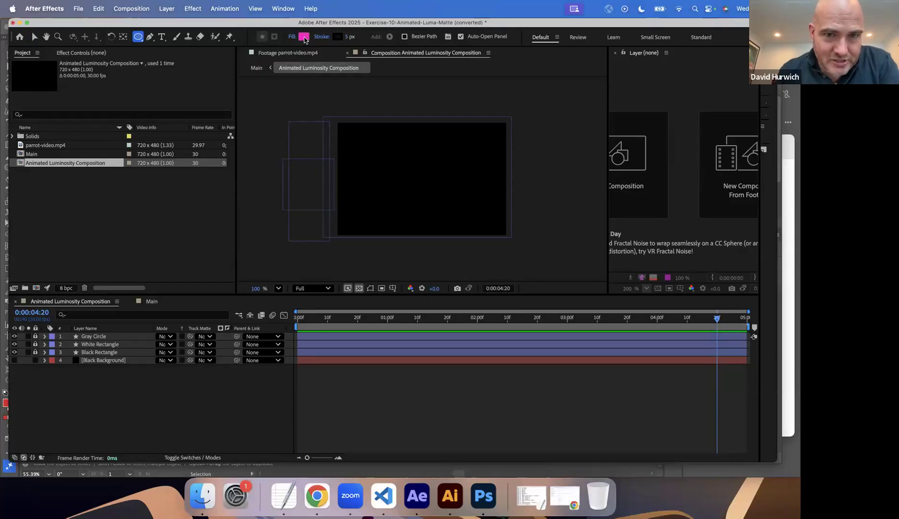
{"action": "left_click", "coordinate": [303, 39]}
{"action": "type", "text": "FFFFFF"}
{"action": "left_click", "coordinate": [485, 189]}
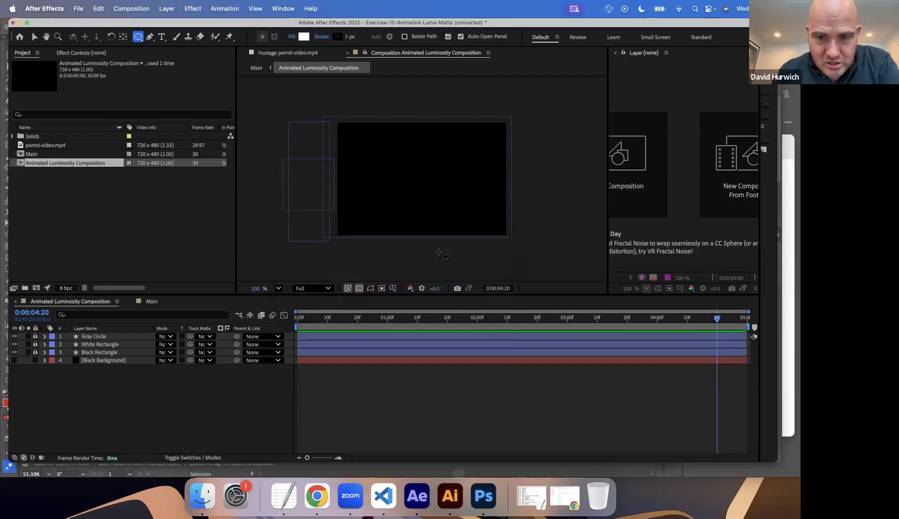
{"action": "left_click_drag", "start_coordinate": [392, 242], "coordinate": [421, 275]}
{"action": "left_click", "coordinate": [35, 36]}
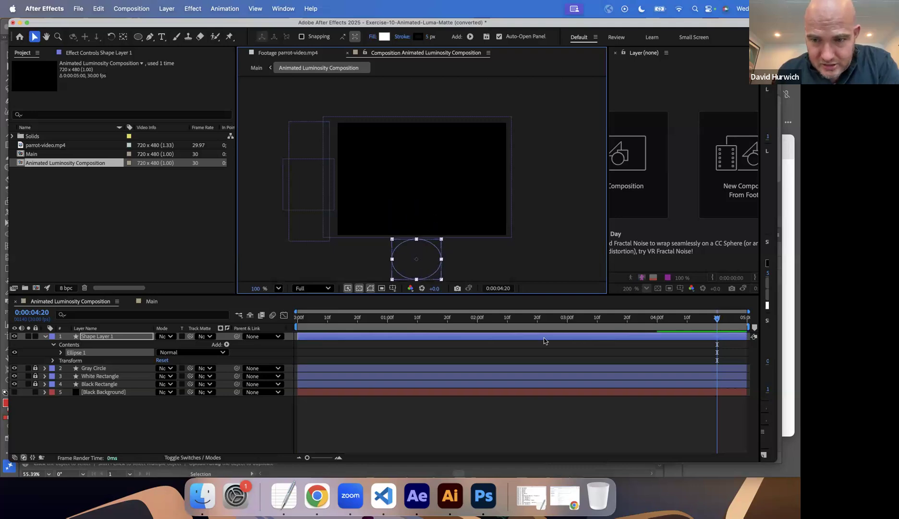
Keyframe the ellipse layer's Position at 0:00:00:00 and at 0:00:02:00 with the value 360.0, -444.0, and preview the upward motion.
{"action": "left_click_drag", "start_coordinate": [313, 319], "coordinate": [260, 320]}
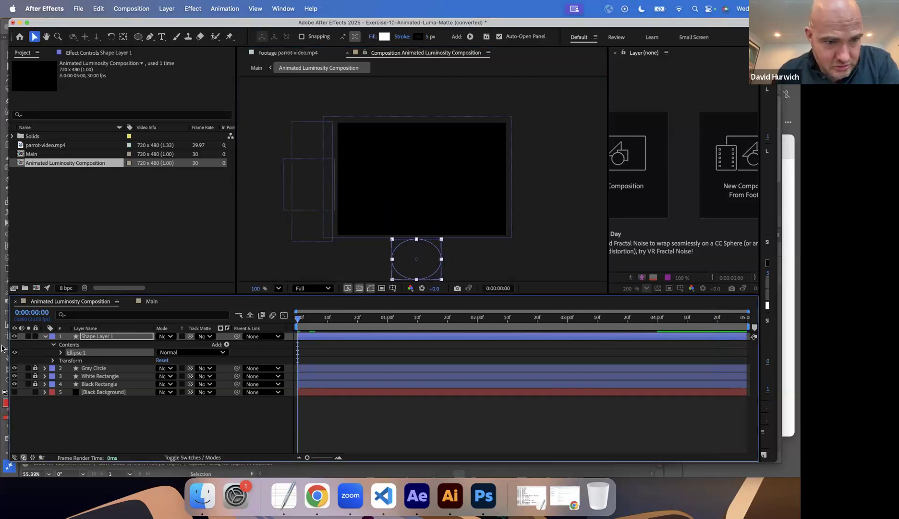
{"action": "key", "text": "p"}
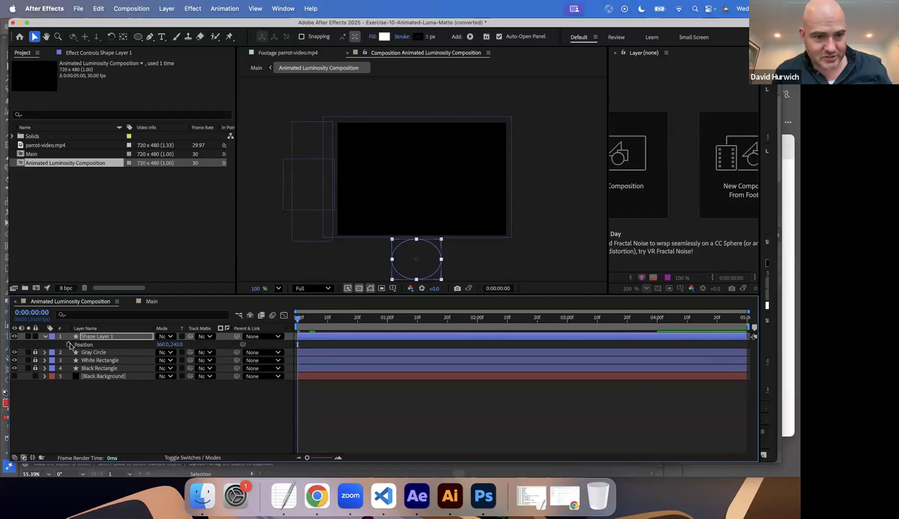
{"action": "left_click", "coordinate": [69, 344]}
{"action": "left_click", "coordinate": [477, 320]}
{"action": "left_click_drag", "start_coordinate": [173, 346], "coordinate": [94, 304]}
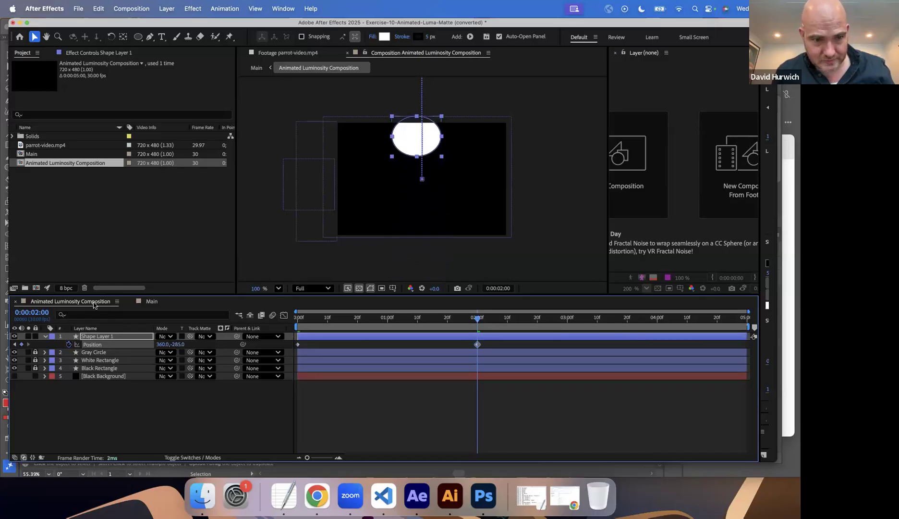
{"action": "left_click_drag", "start_coordinate": [176, 347], "coordinate": [230, 359]}
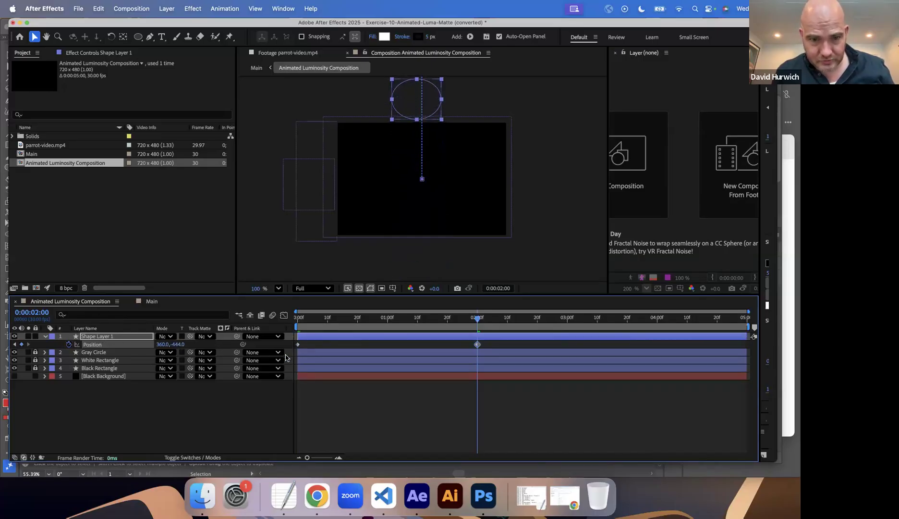
{"action": "key", "text": "Home"}
{"action": "key", "text": "space"}
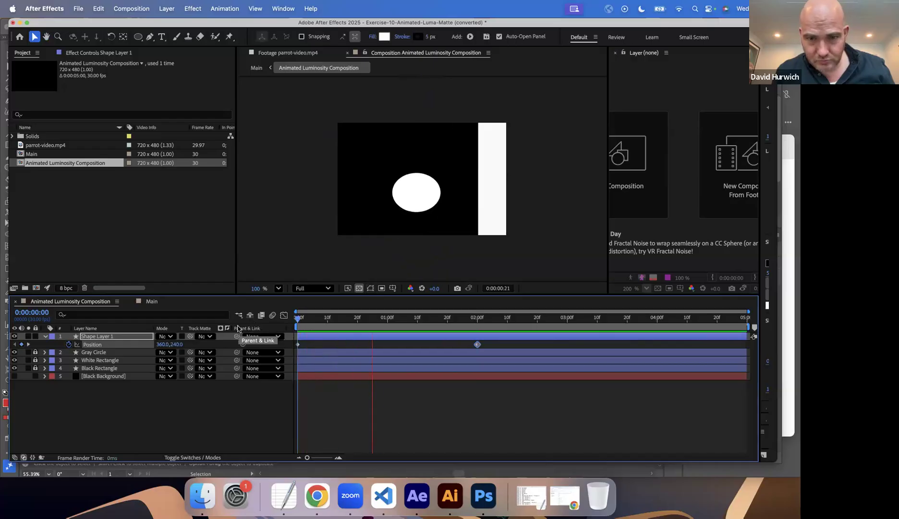
{"action": "key", "text": "space"}
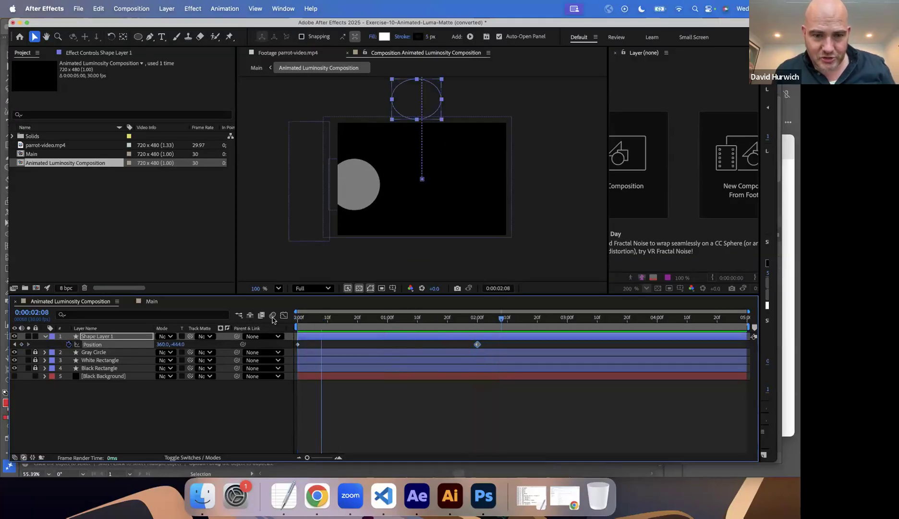
Go to 0:00:00:20 and set the ellipse's stroke to None.
{"action": "key", "text": "Home"}
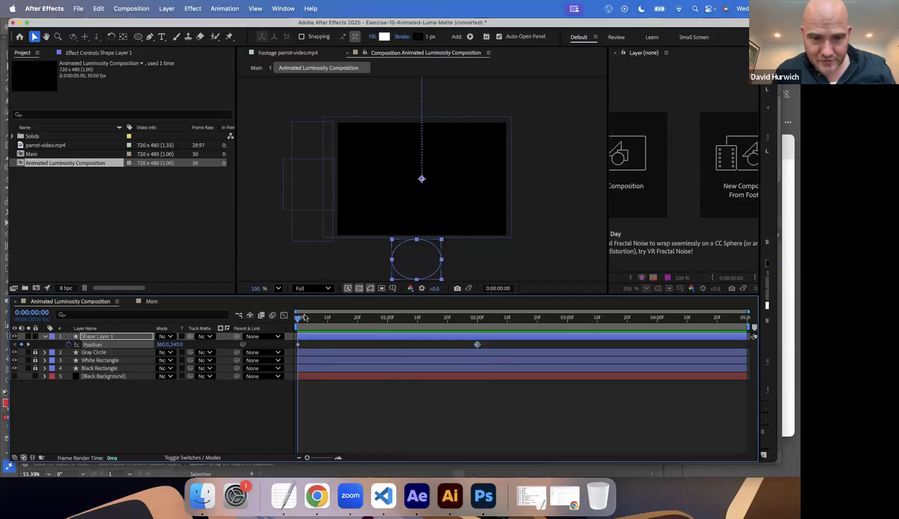
{"action": "left_click", "coordinate": [346, 318]}
{"action": "left_click_drag", "start_coordinate": [346, 318], "coordinate": [358, 318]}
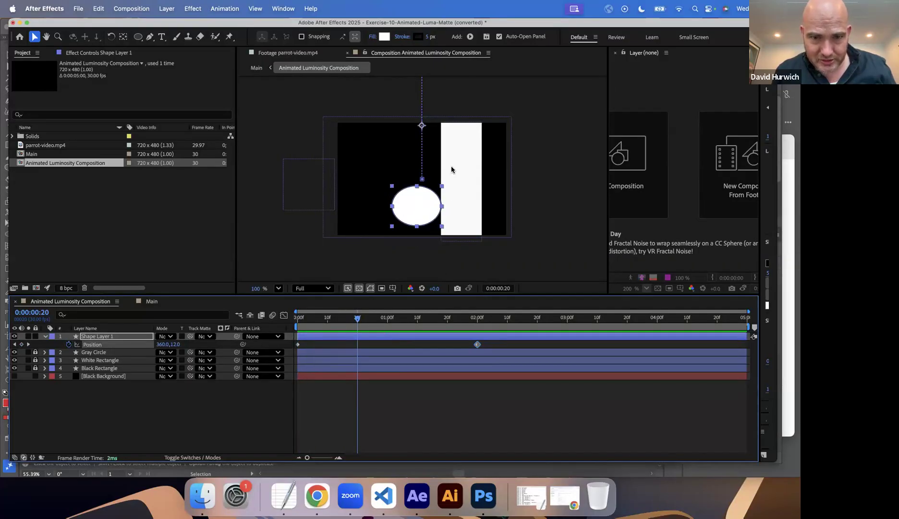
{"action": "left_click", "coordinate": [421, 38]}
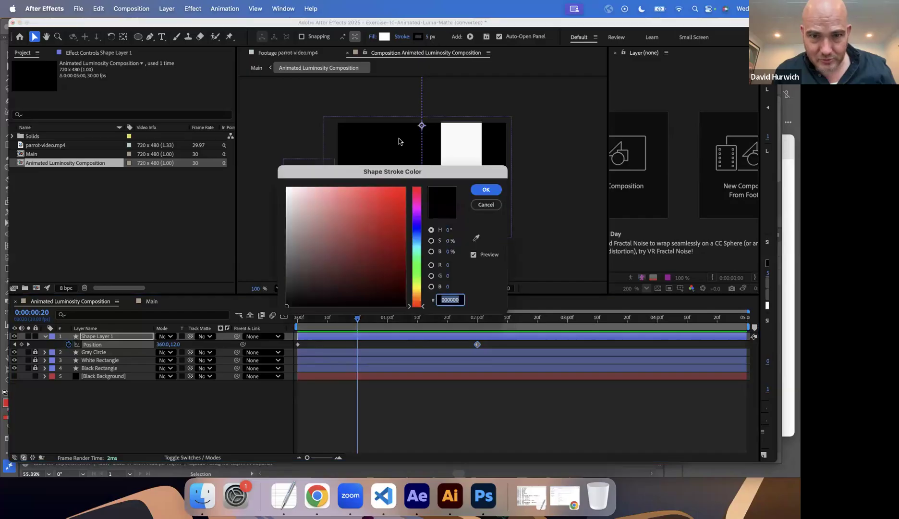
{"action": "left_click", "coordinate": [486, 204]}
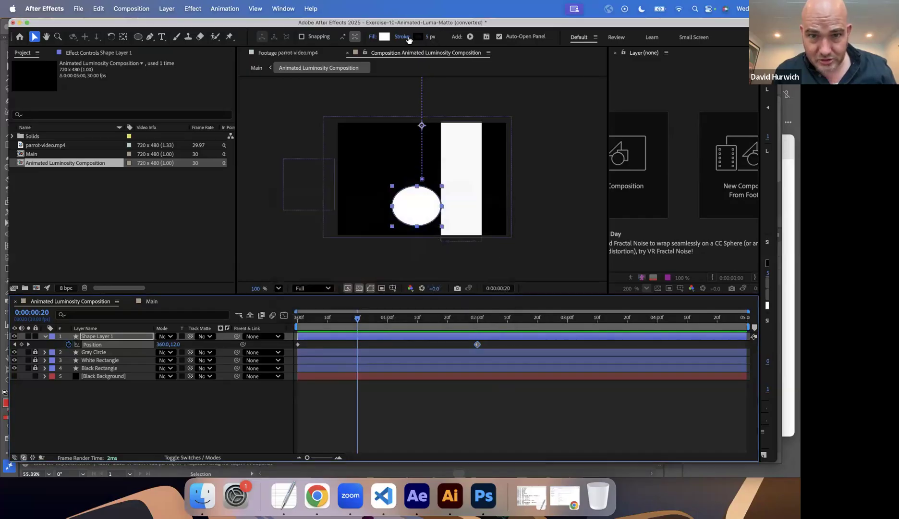
{"action": "left_click", "coordinate": [405, 39]}
{"action": "left_click", "coordinate": [343, 220]}
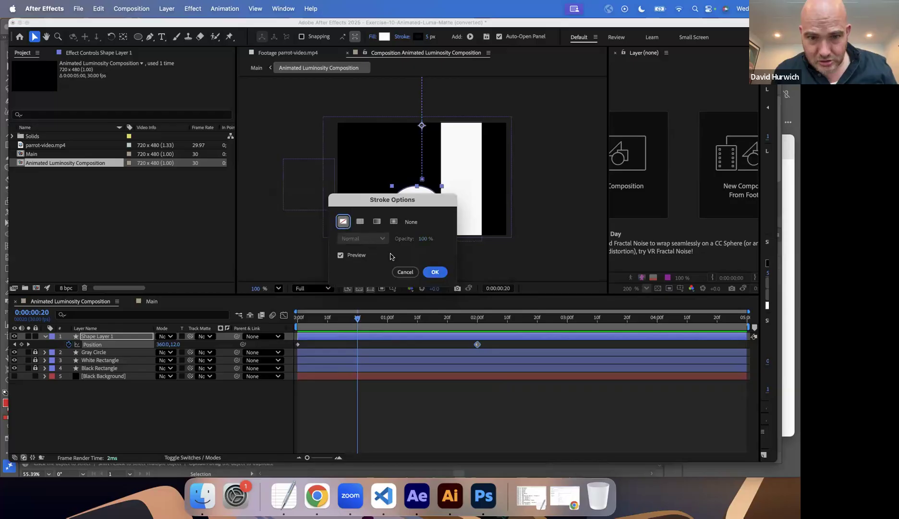
{"action": "left_click", "coordinate": [435, 270]}
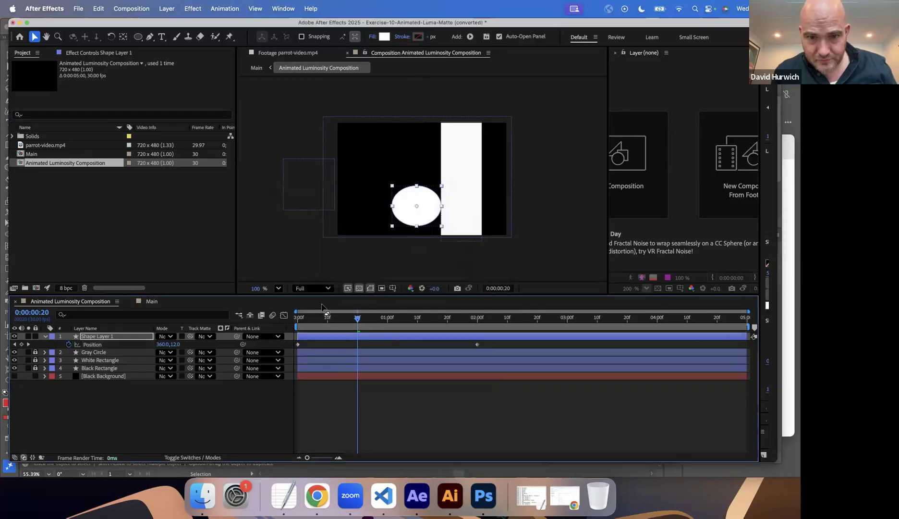
Preview the Main composition with the ellipse included in the luma matte, stopping at 0:00:01:11.
{"action": "left_click", "coordinate": [152, 301]}
{"action": "key", "text": "space"}
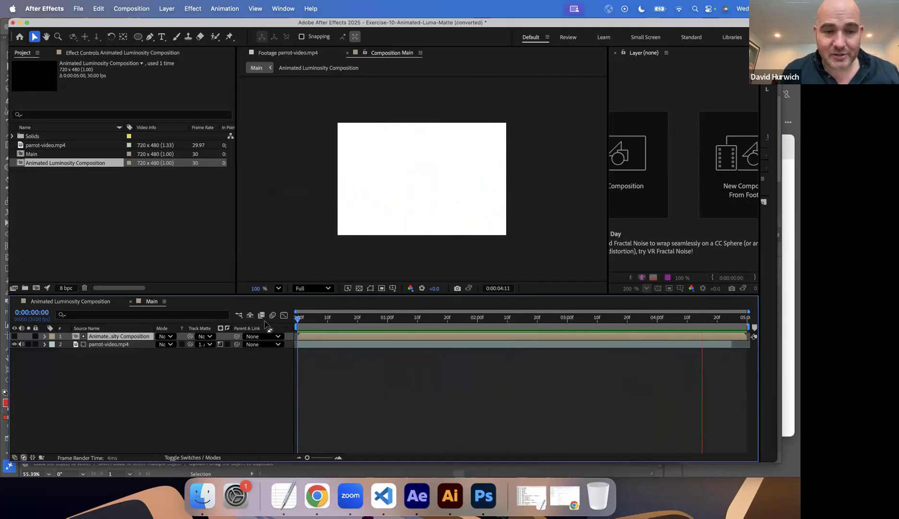
{"action": "key", "text": "space"}
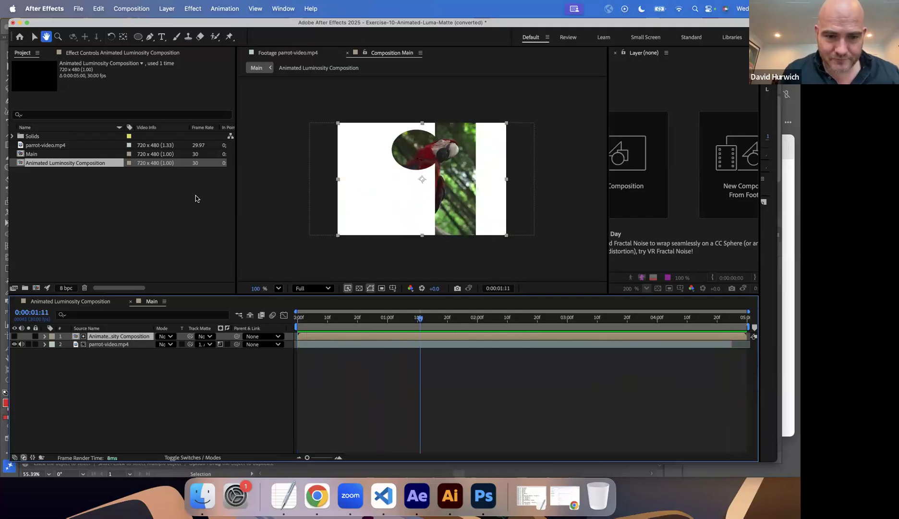
{"action": "left_click", "coordinate": [78, 8]}
{"action": "left_click", "coordinate": [98, 35]}
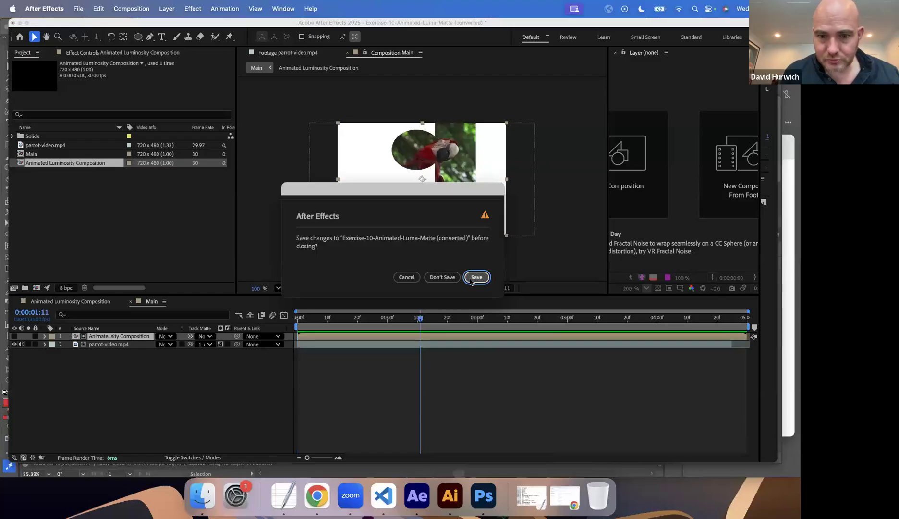
{"action": "left_click", "coordinate": [475, 277]}
{"action": "left_click_drag", "start_coordinate": [418, 291], "coordinate": [420, 432]}
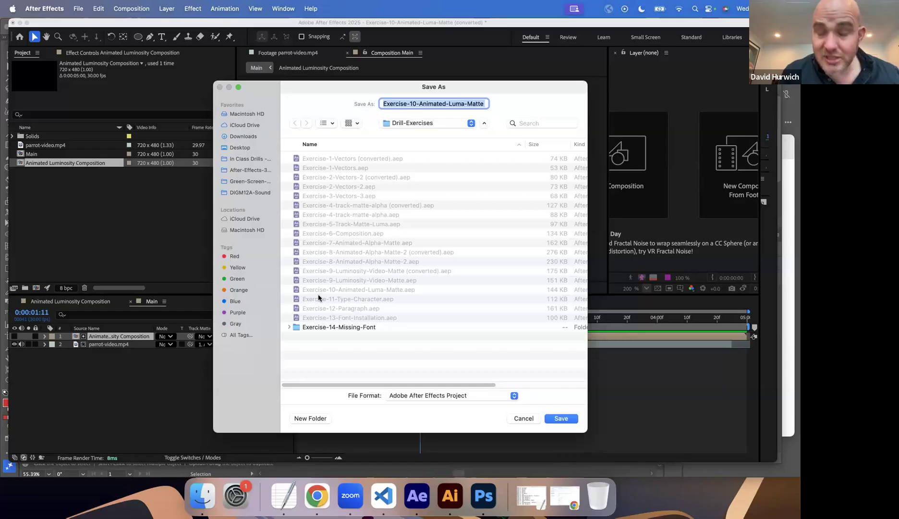
{"action": "left_click", "coordinate": [525, 417]}
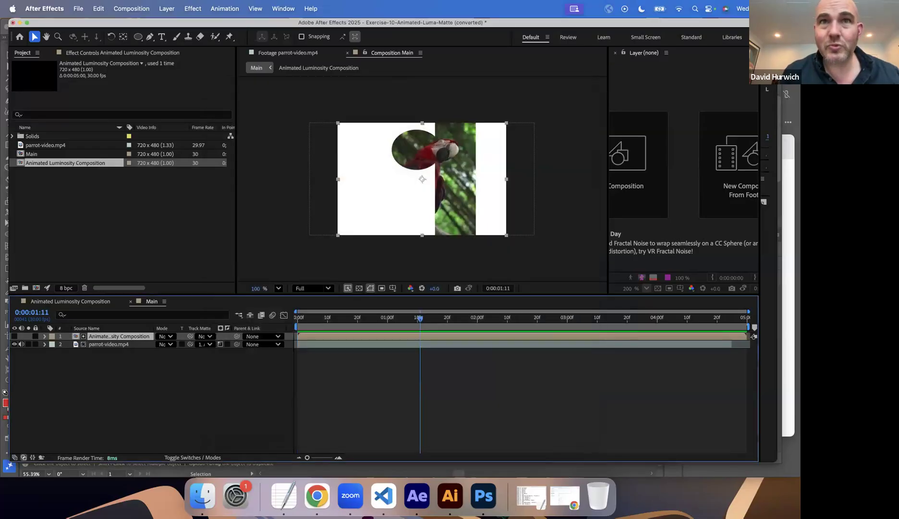